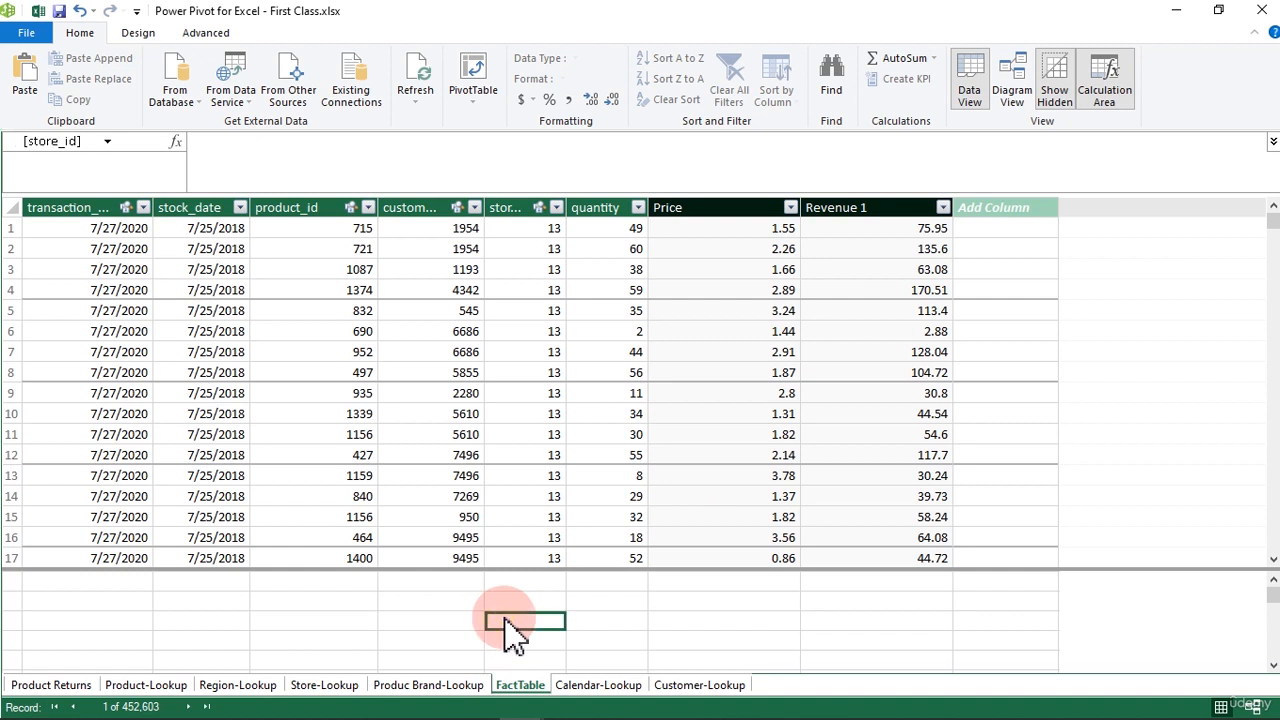
{"action": "left_click", "coordinate": [588, 624]}
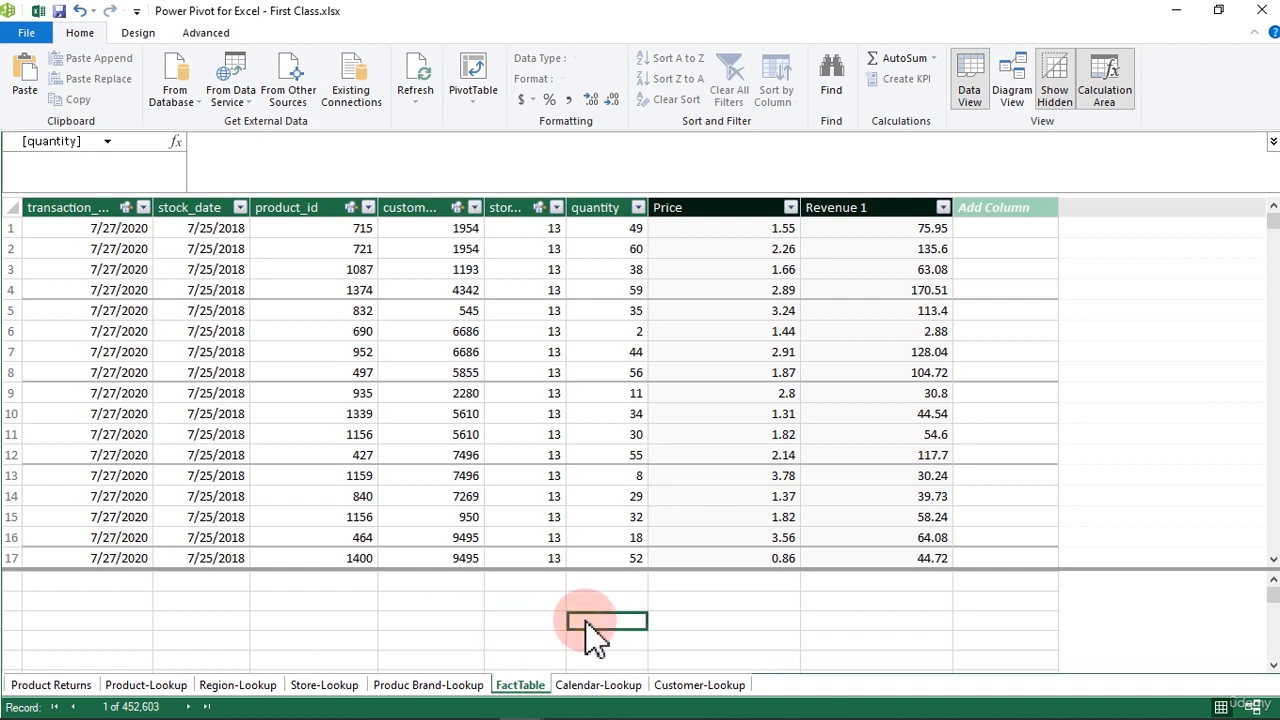
{"action": "left_click", "coordinate": [697, 624]}
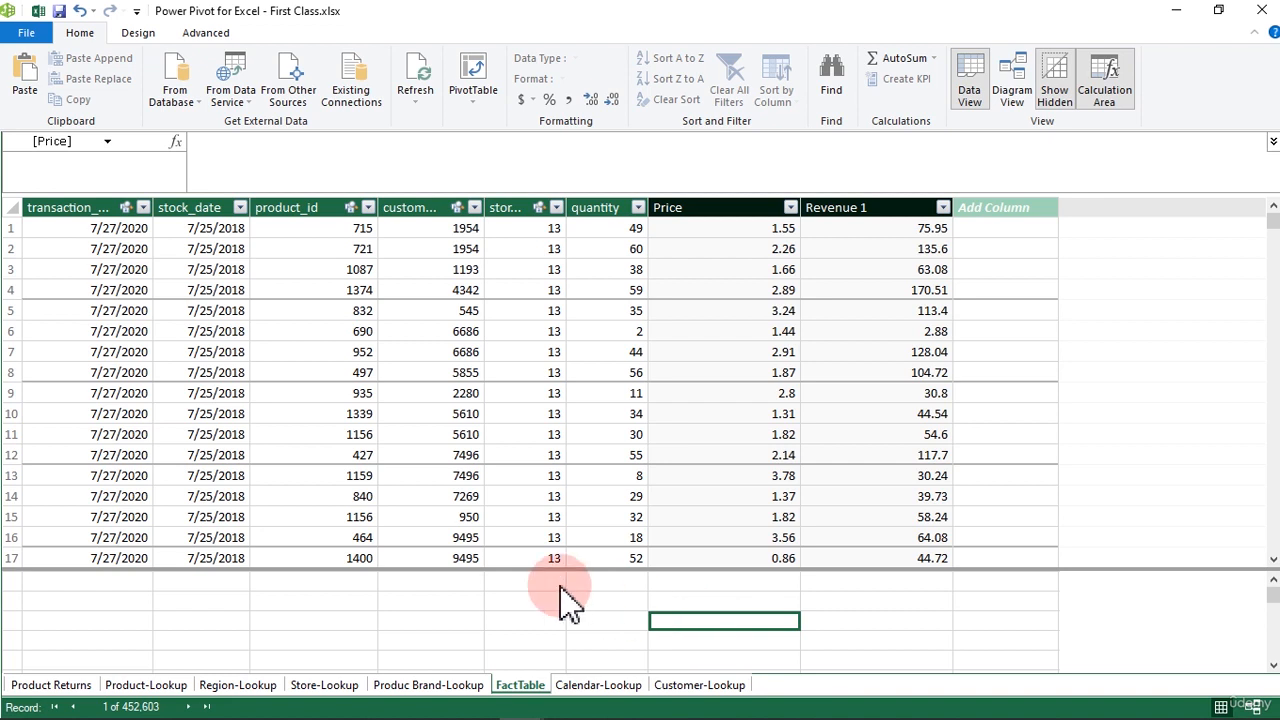
{"action": "left_click", "coordinate": [606, 620]}
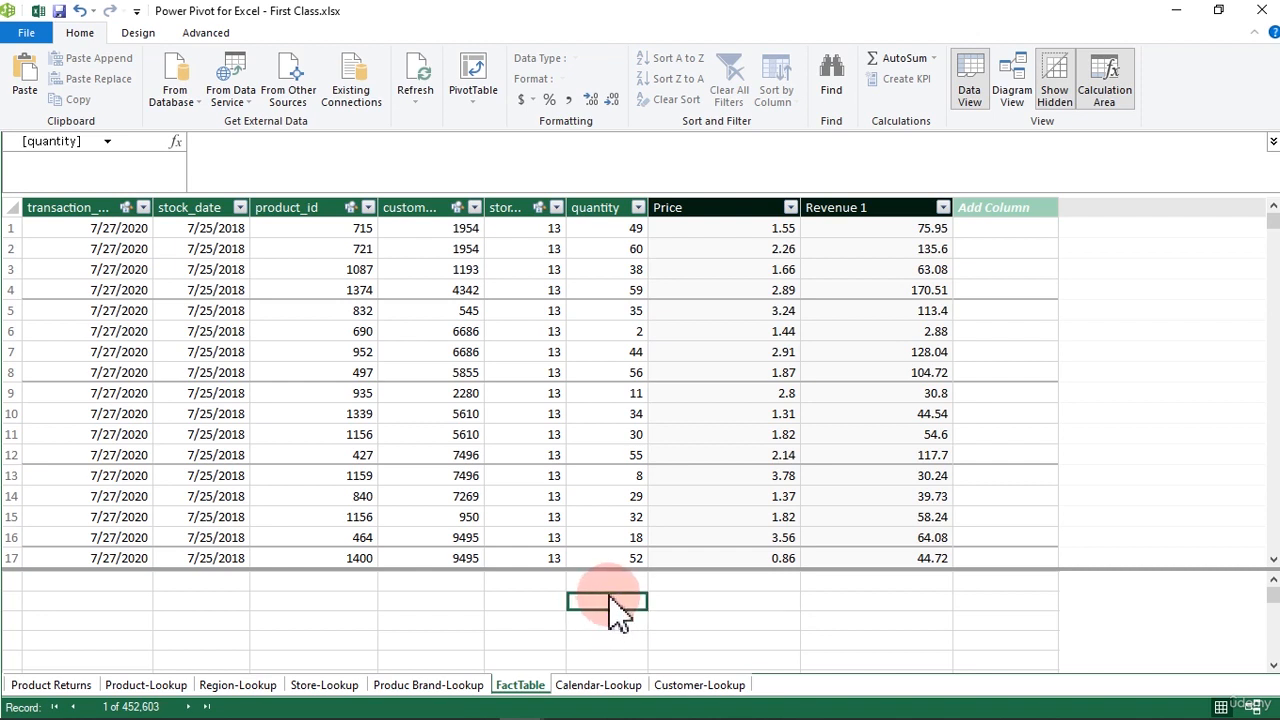
{"action": "left_click", "coordinate": [609, 649]}
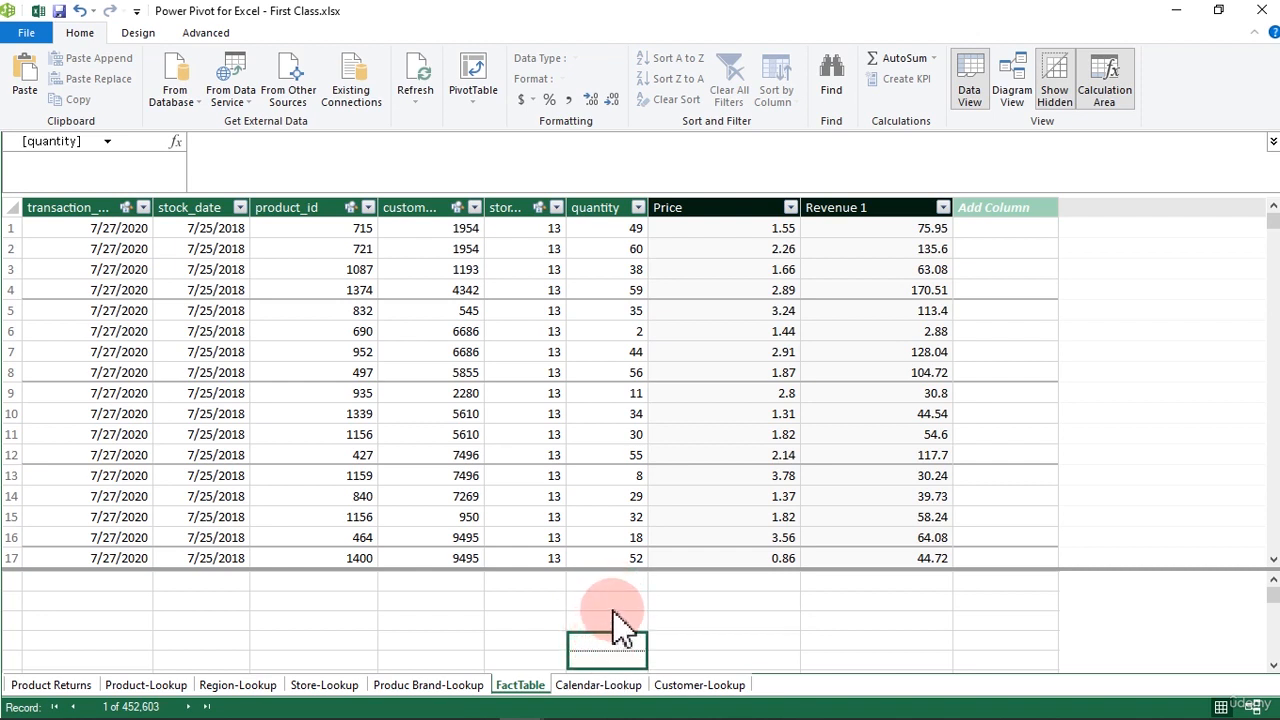
Create a measure in the calculation area below the quantity column with the formula =SUM(FactTable[quantity])
{"action": "left_click", "coordinate": [613, 604]}
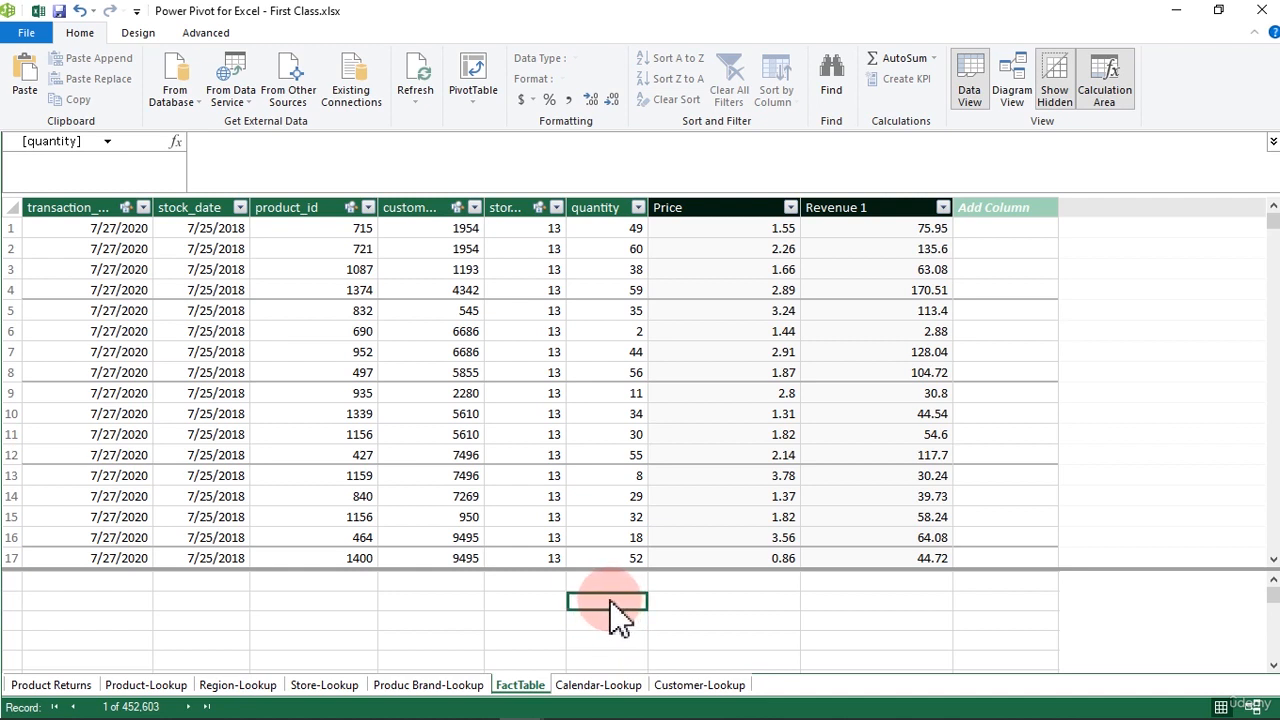
{"action": "type", "text": "="}
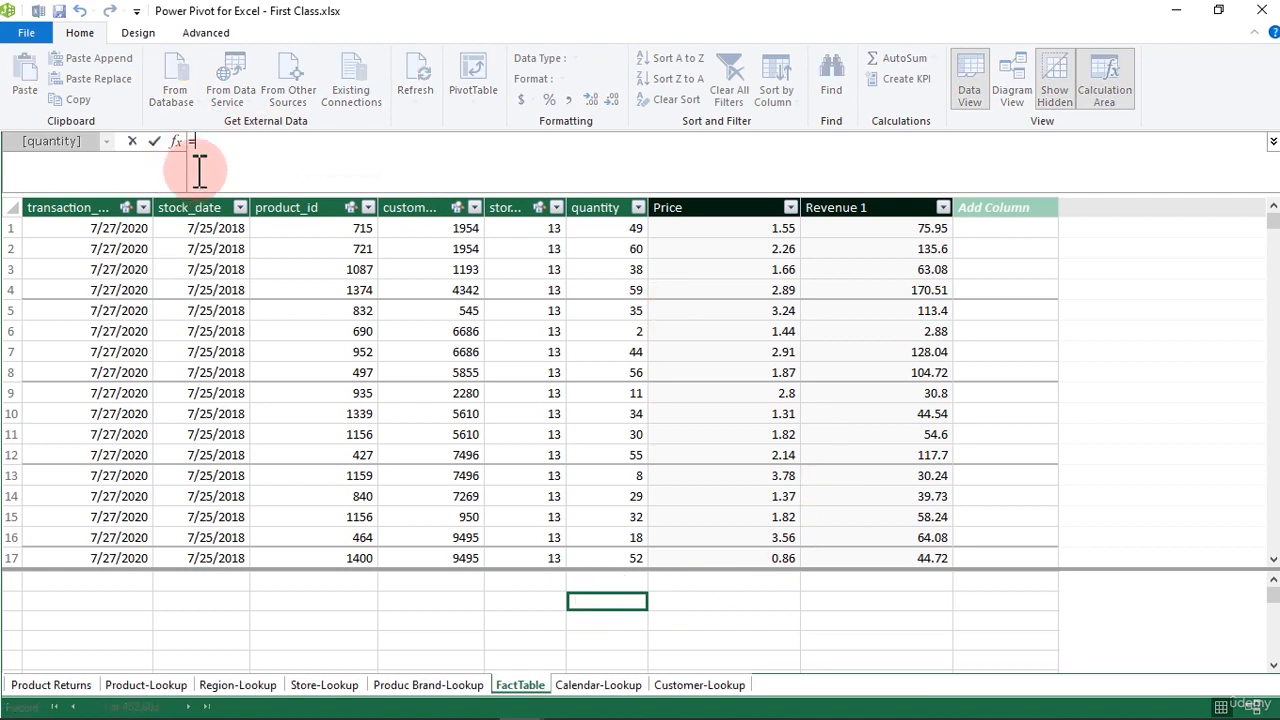
{"action": "left_click", "coordinate": [215, 146]}
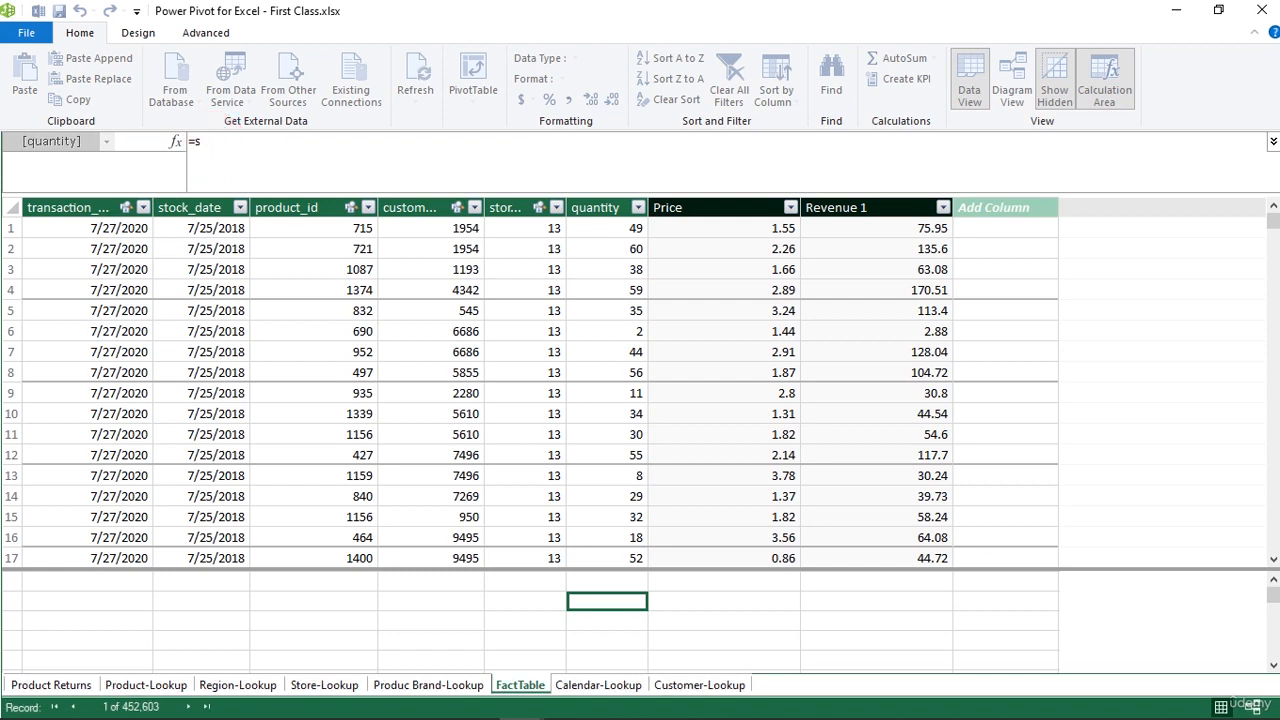
{"action": "type", "text": "sum"}
{"action": "key", "text": "Tab"}
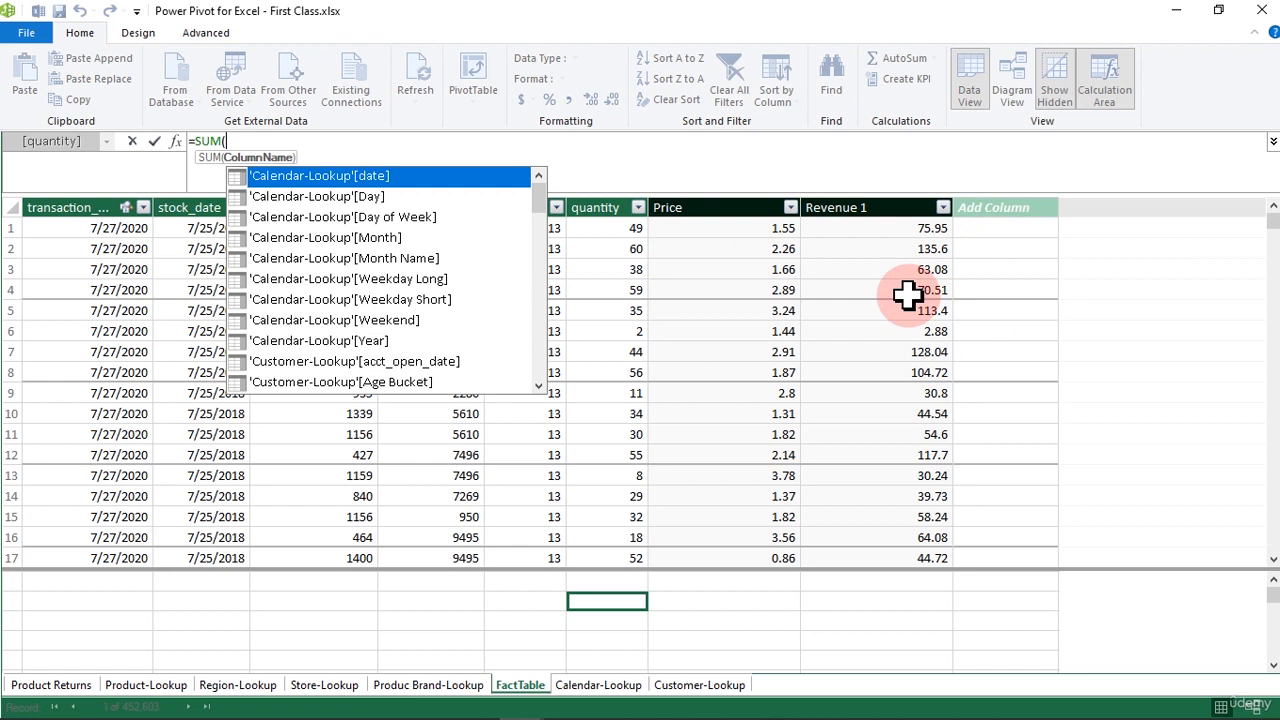
{"action": "left_click", "coordinate": [607, 207]}
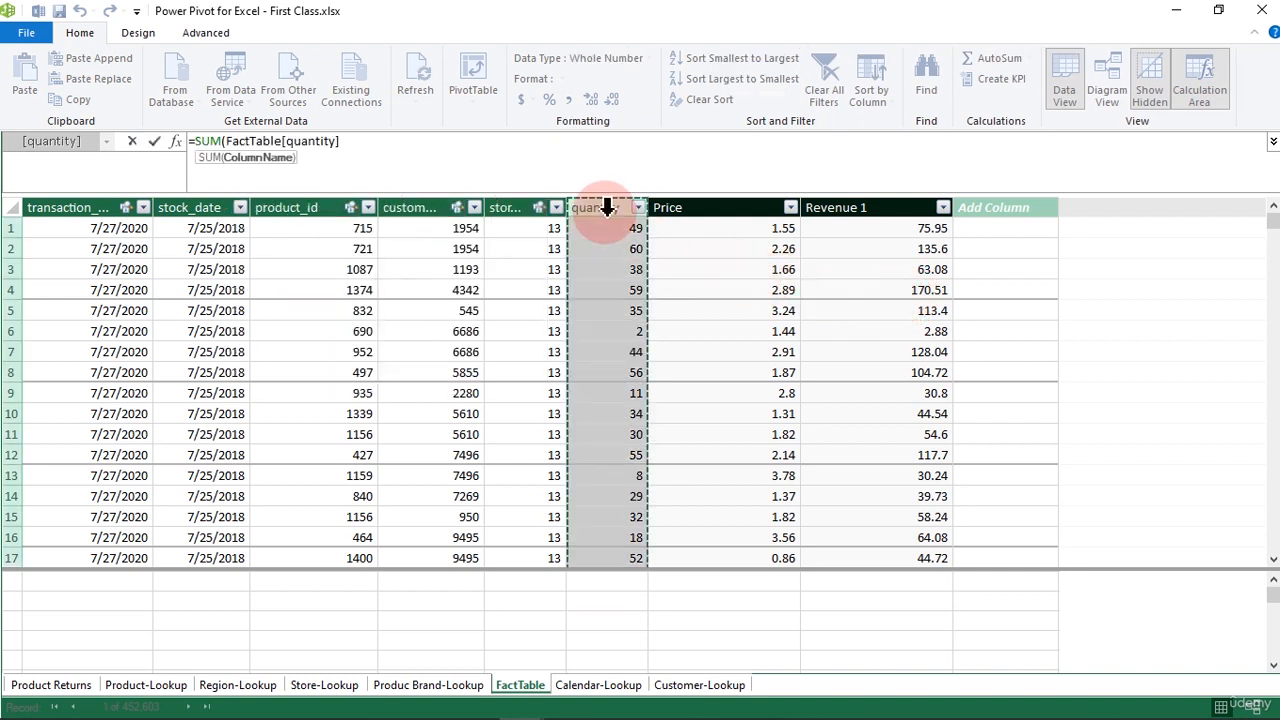
{"action": "key", "text": "Return"}
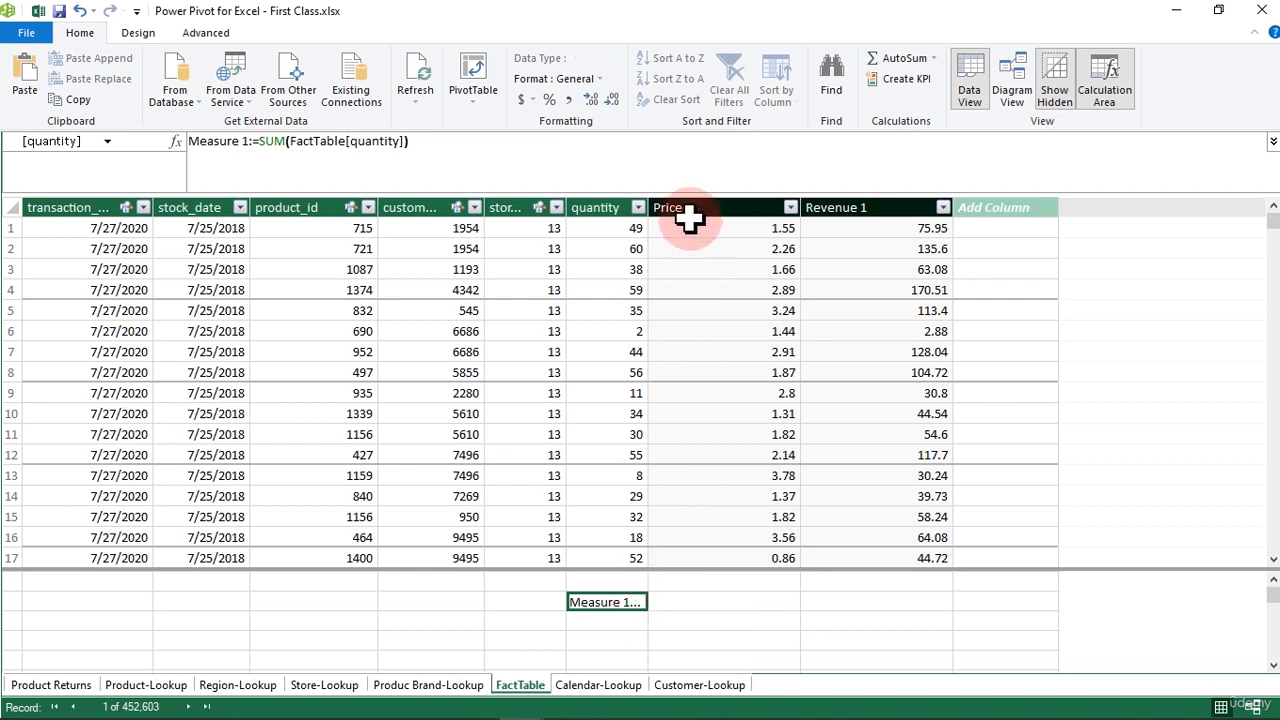
Widen the quantity column and rename the measure below it to Qty Sold
{"action": "left_click_drag", "start_coordinate": [648, 205], "coordinate": [702, 205]}
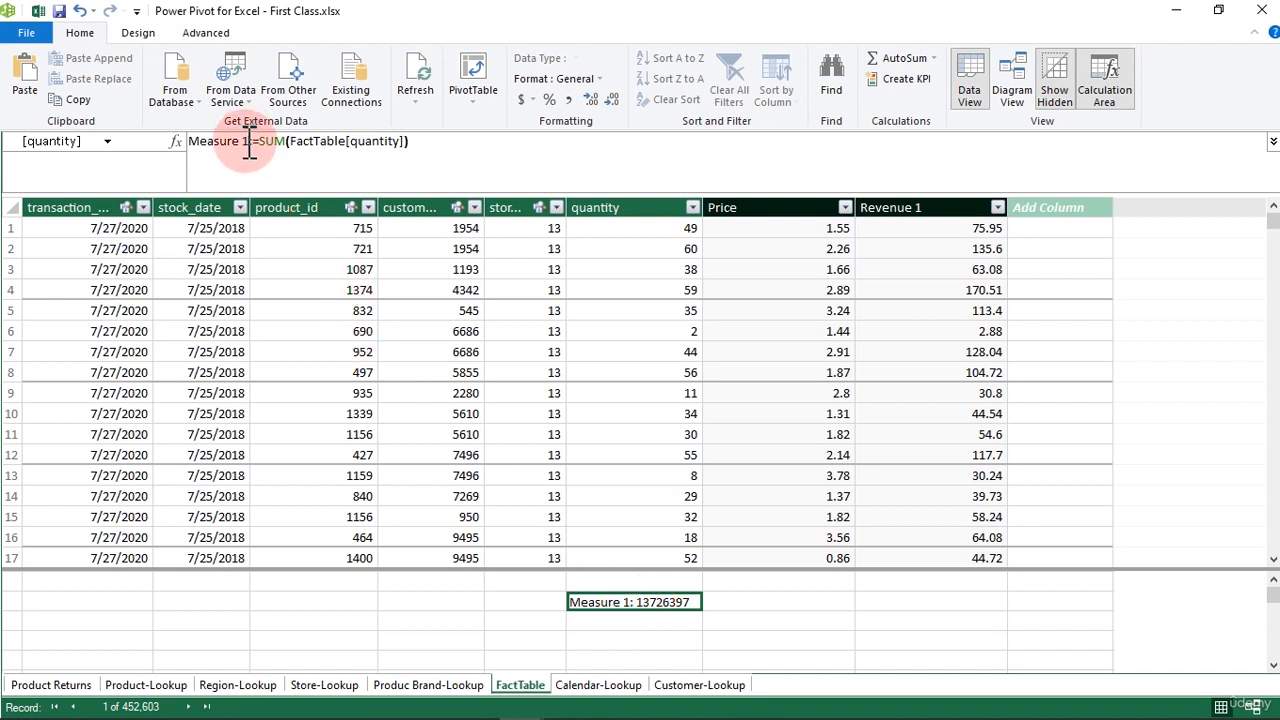
{"action": "left_click_drag", "start_coordinate": [250, 141], "coordinate": [188, 142]}
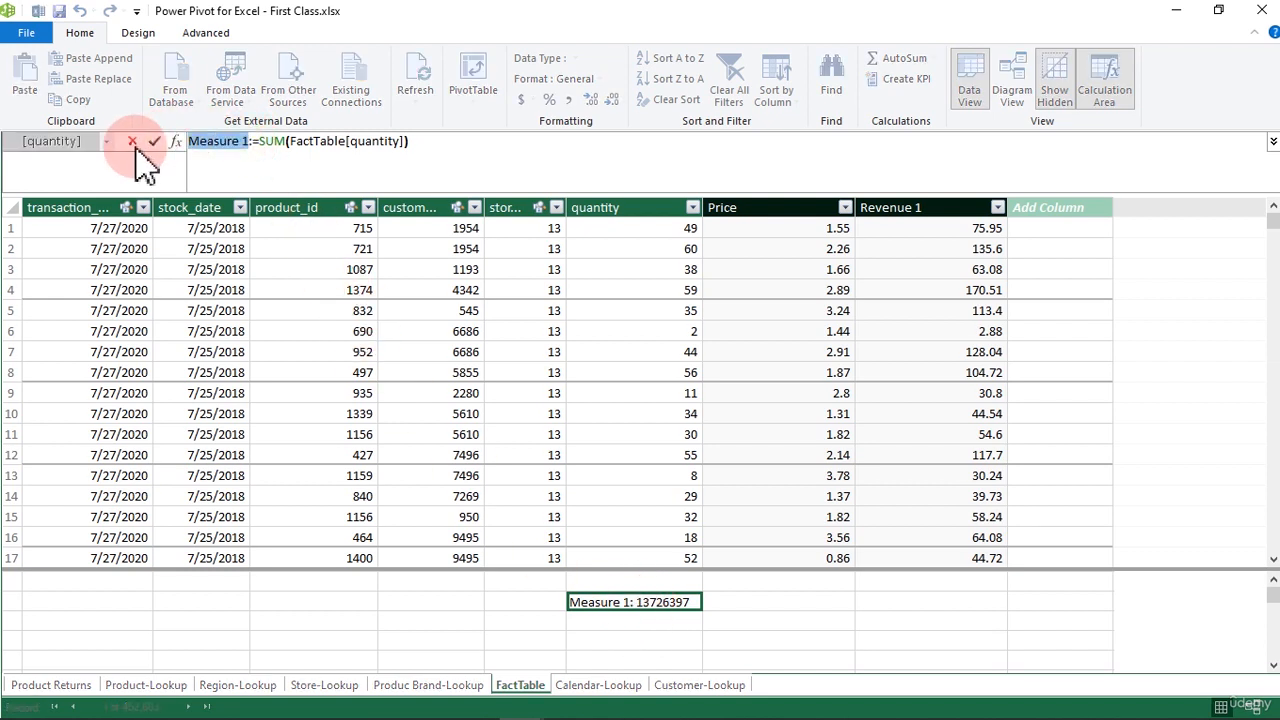
{"action": "type", "text": "Qty"}
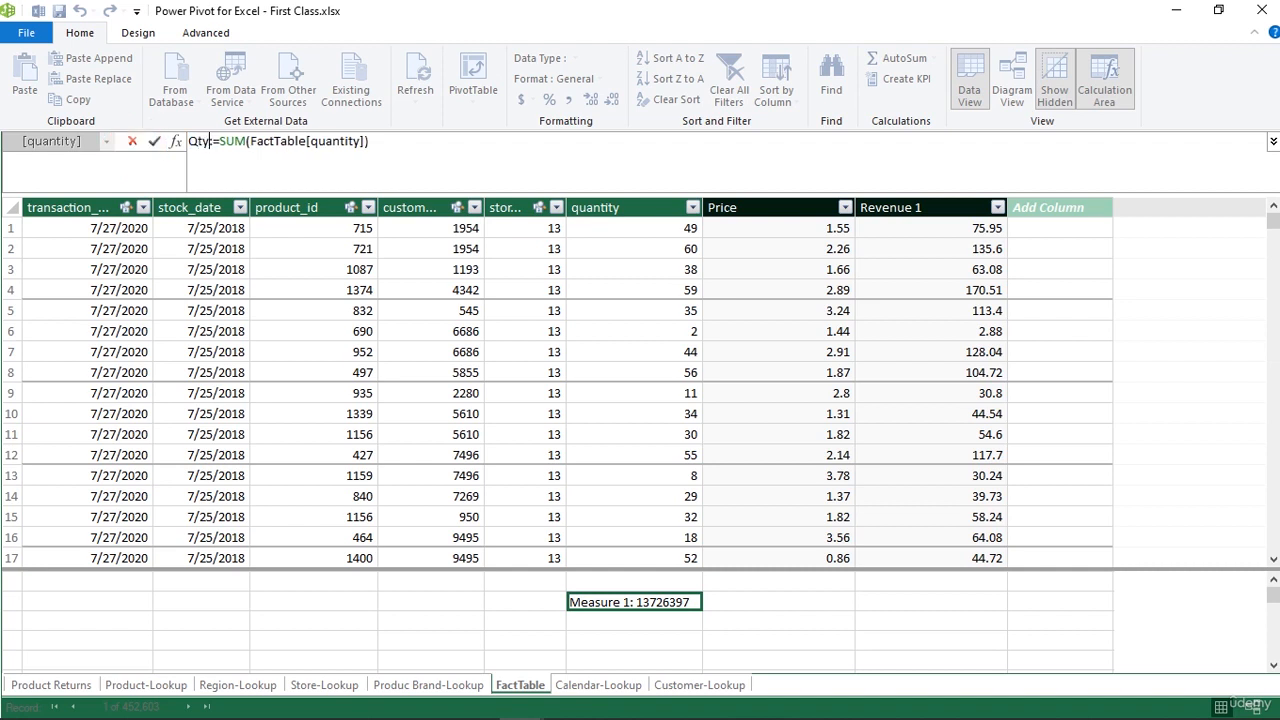
{"action": "type", "text": " Sold:"}
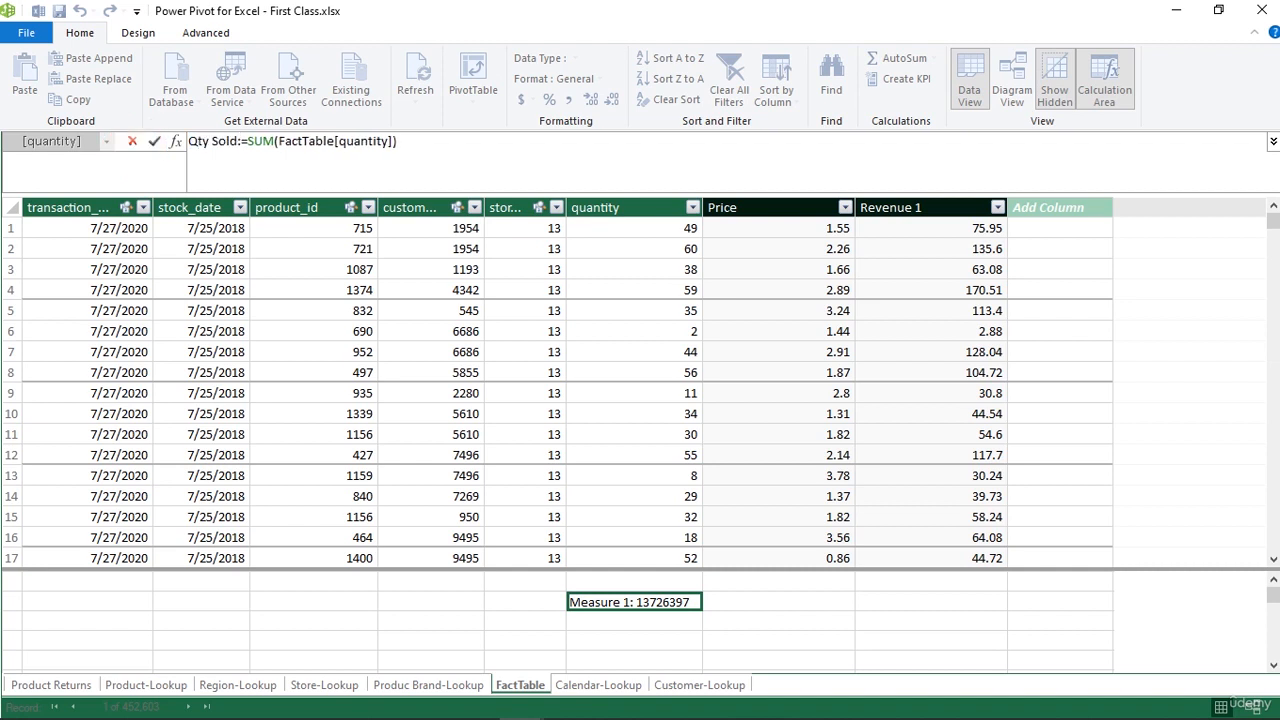
{"action": "key", "text": "Return"}
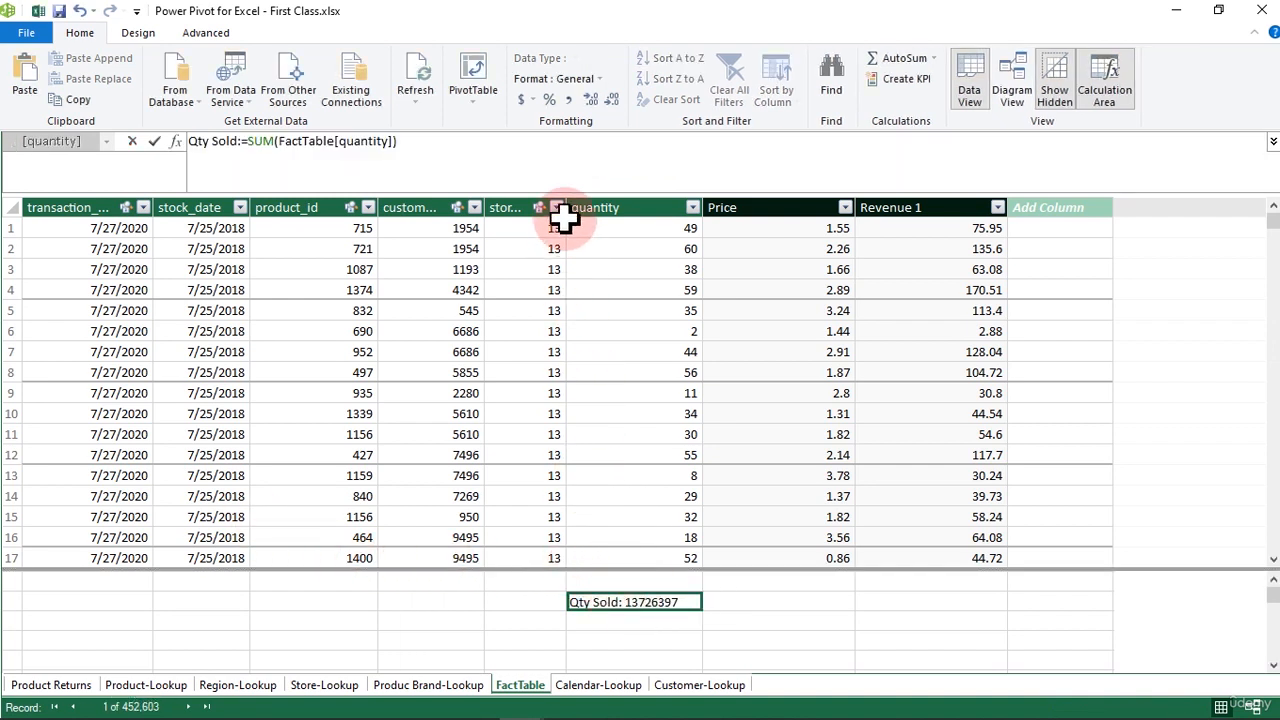
Format the Qty Sold measure with a thousands separator and no decimal places
{"action": "left_click", "coordinate": [570, 100]}
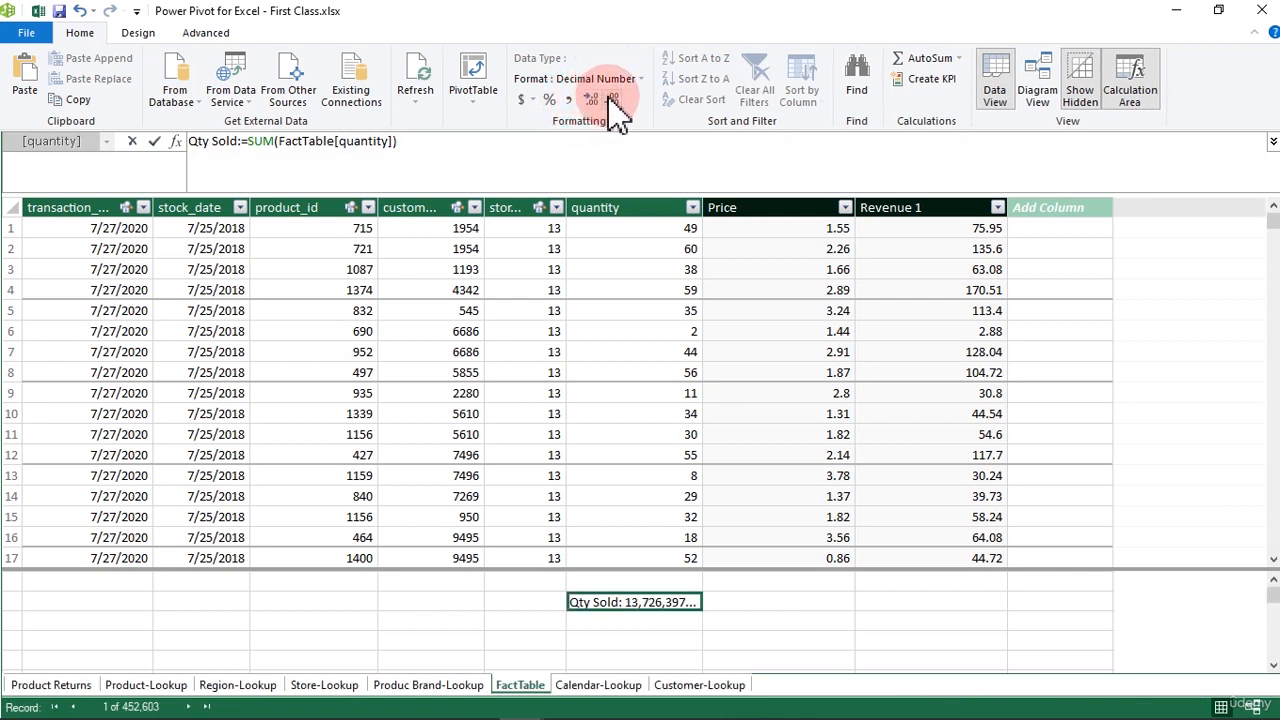
{"action": "left_click", "coordinate": [612, 100]}
{"action": "left_click", "coordinate": [612, 100]}
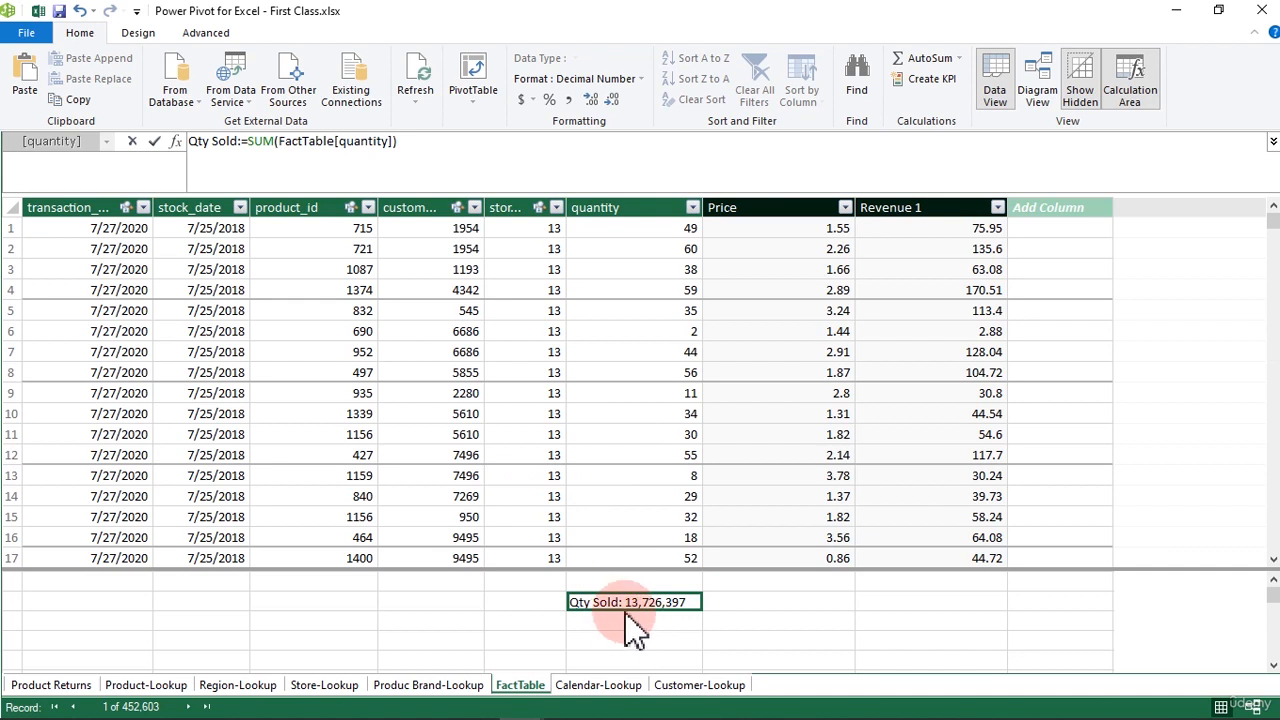
Add a calculated column after Revenue 1 with the formula =SUM(FactTable[quantity])
{"action": "left_click", "coordinate": [1040, 227]}
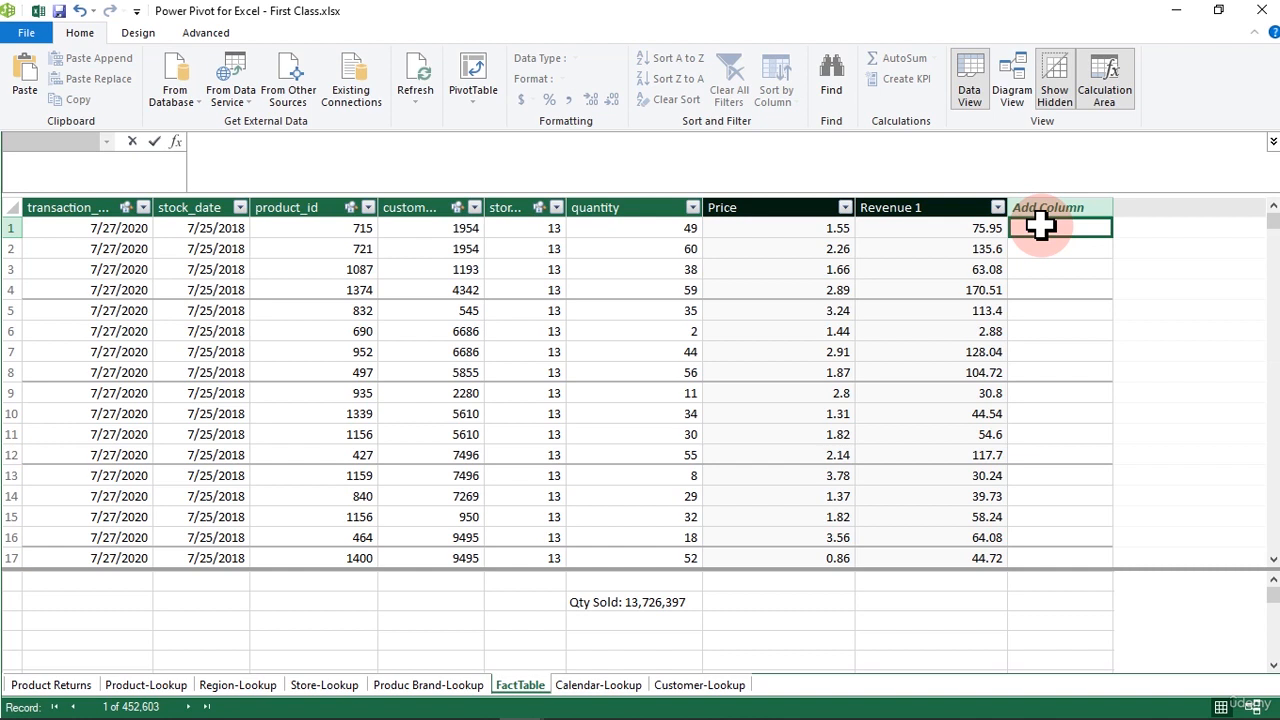
{"action": "type", "text": "="}
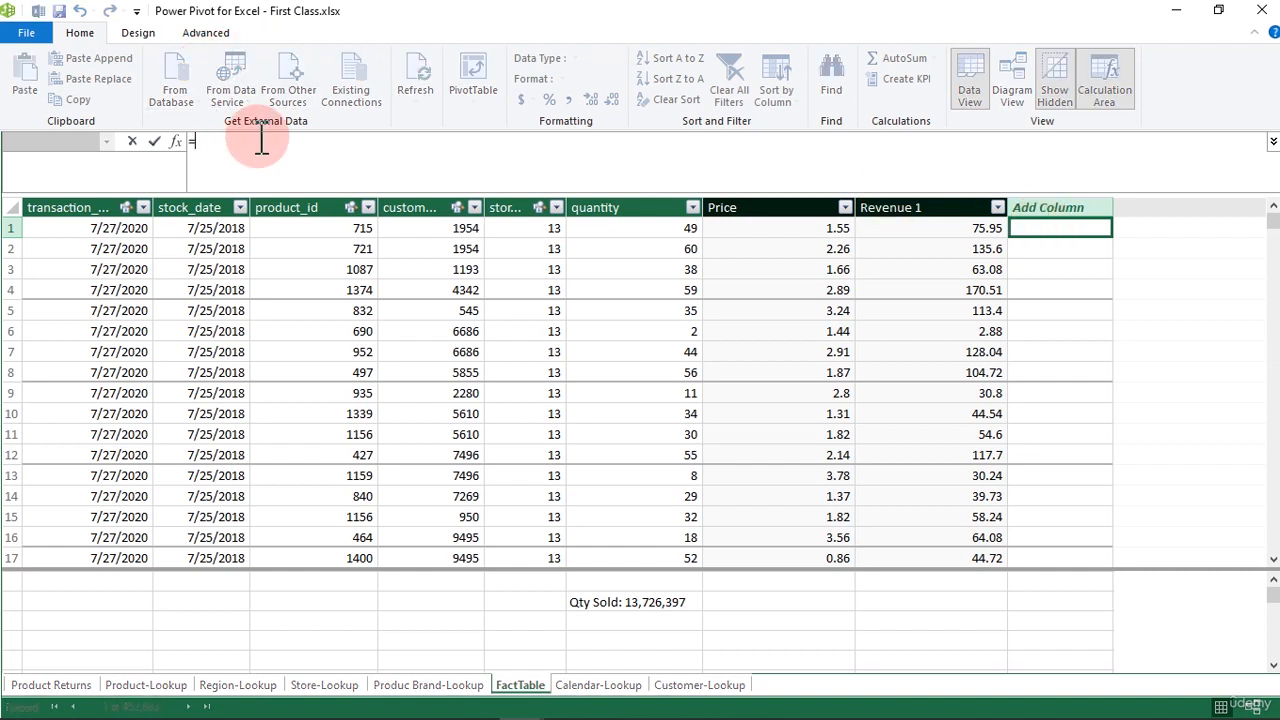
{"action": "type", "text": "sum"}
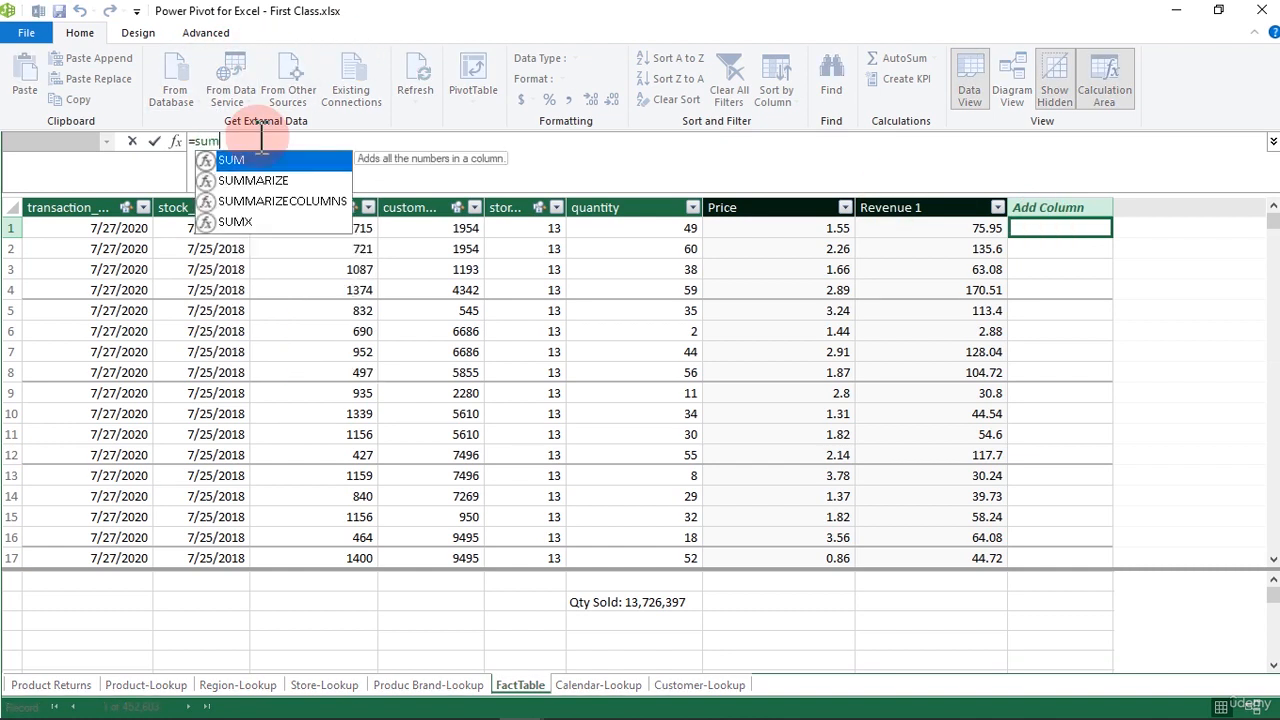
{"action": "key", "text": "Tab"}
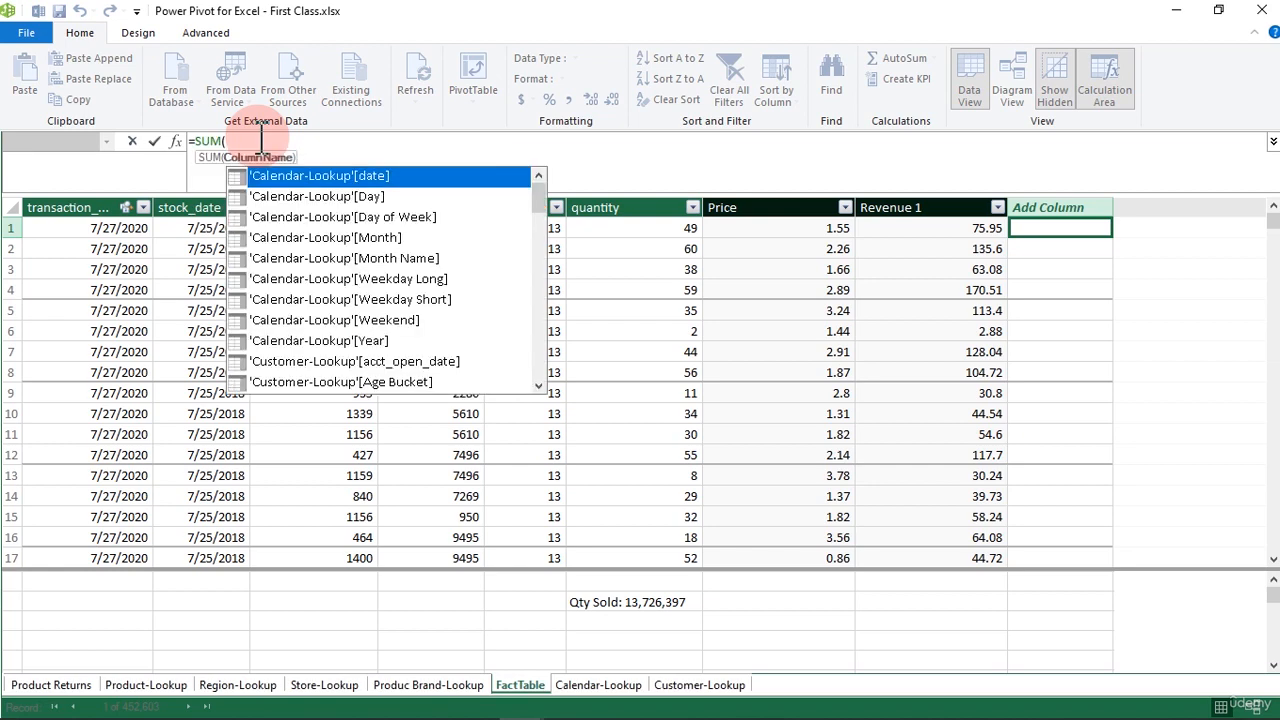
{"action": "type", "text": "FactTable"}
{"action": "left_click", "coordinate": [645, 205]}
{"action": "type", "text": ")"}
{"action": "key", "text": "Return"}
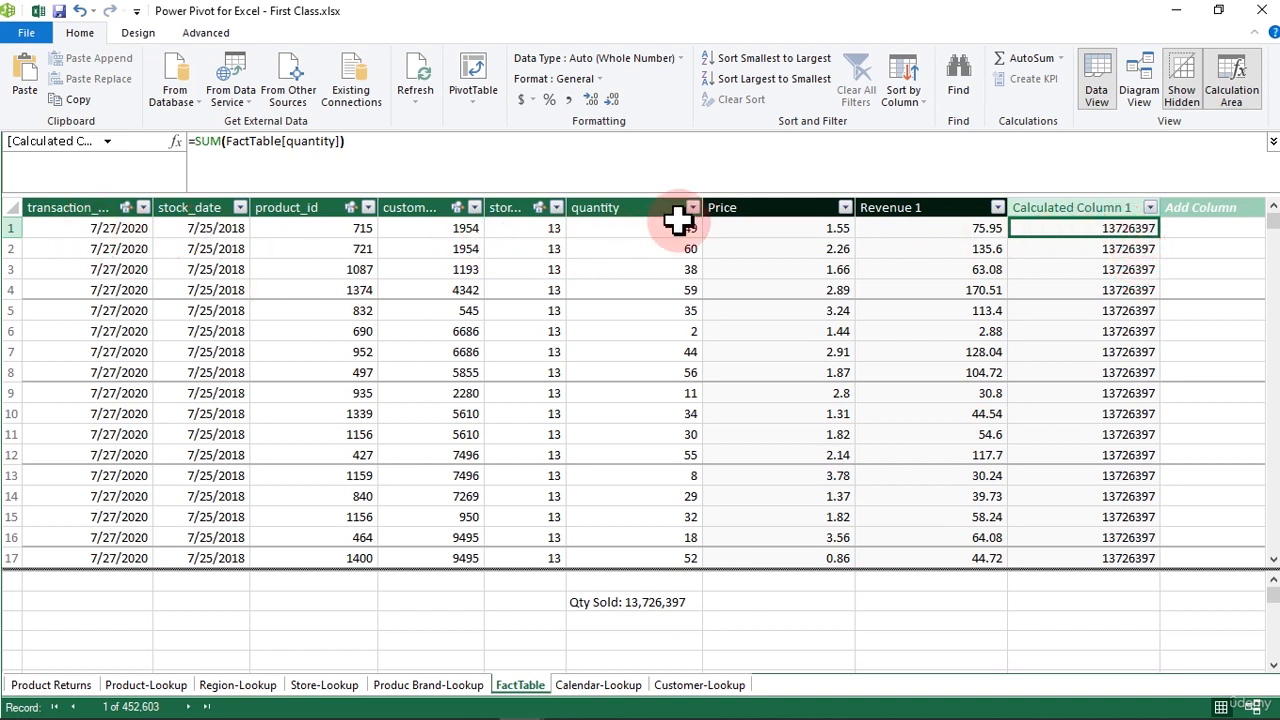
Delete the calculated column that follows Revenue 1 and confirm its removal
{"action": "left_click", "coordinate": [1063, 250]}
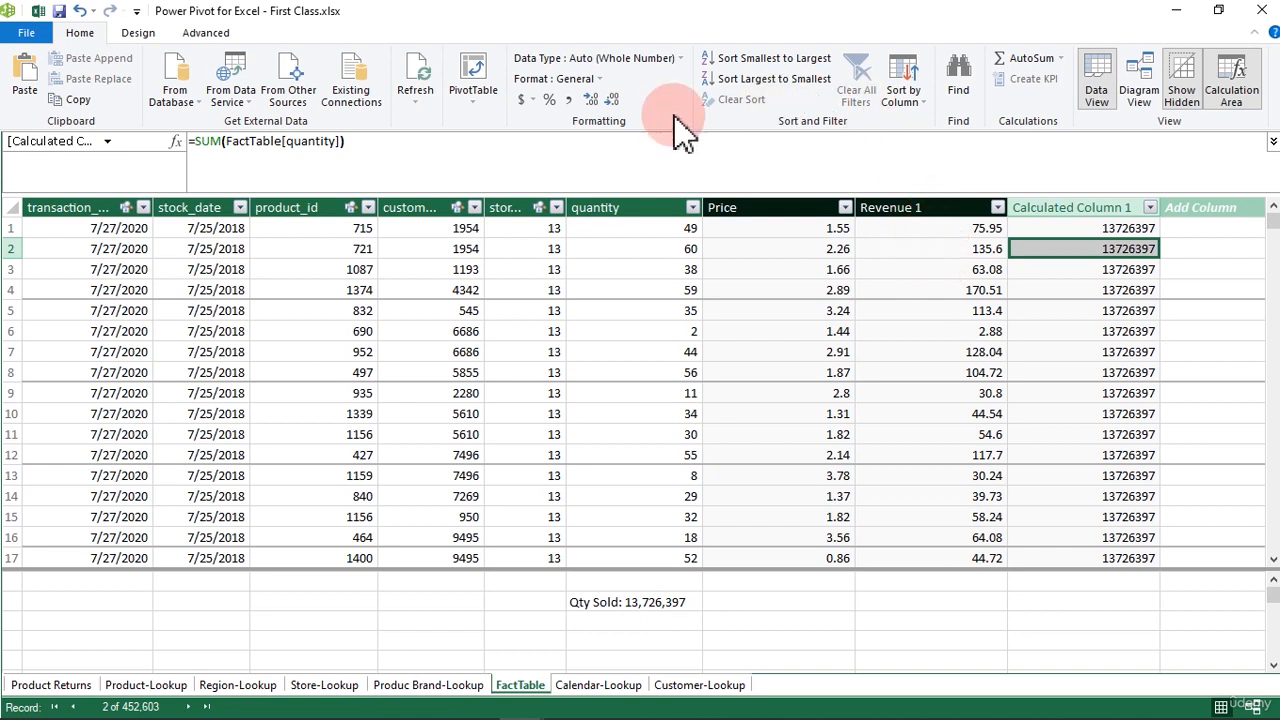
{"action": "left_click", "coordinate": [627, 624]}
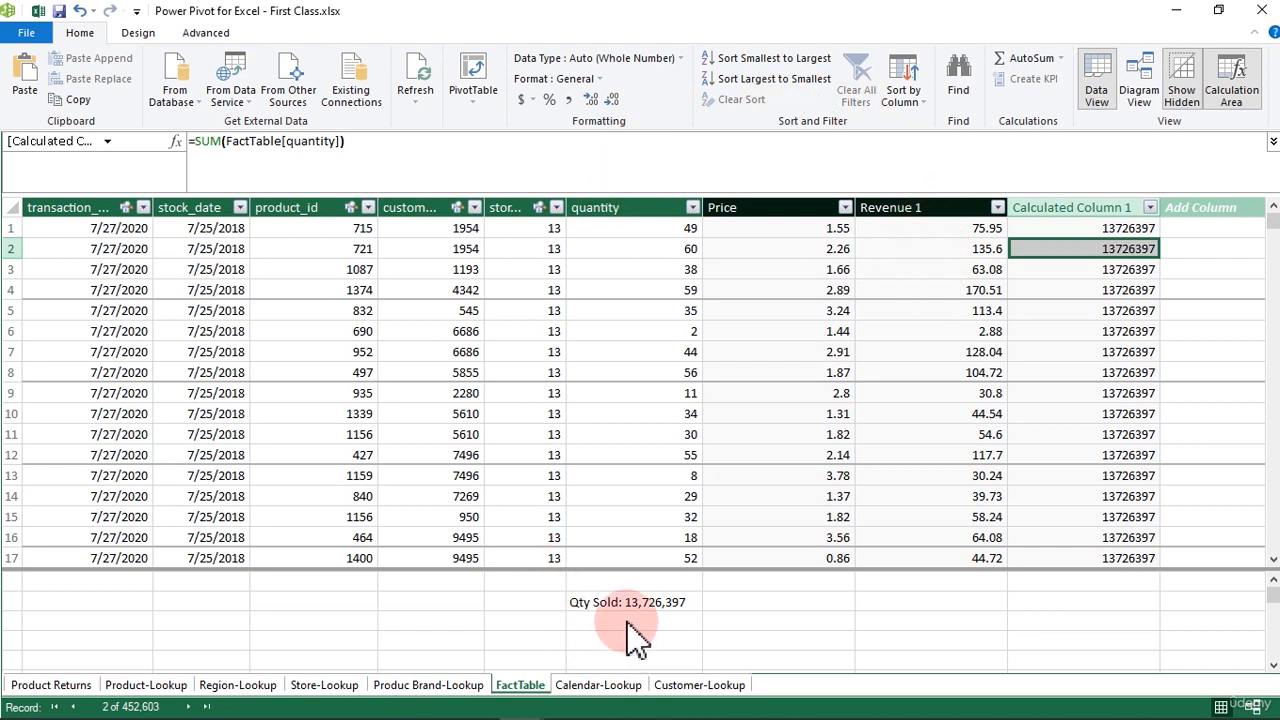
{"action": "right_click", "coordinate": [1118, 210]}
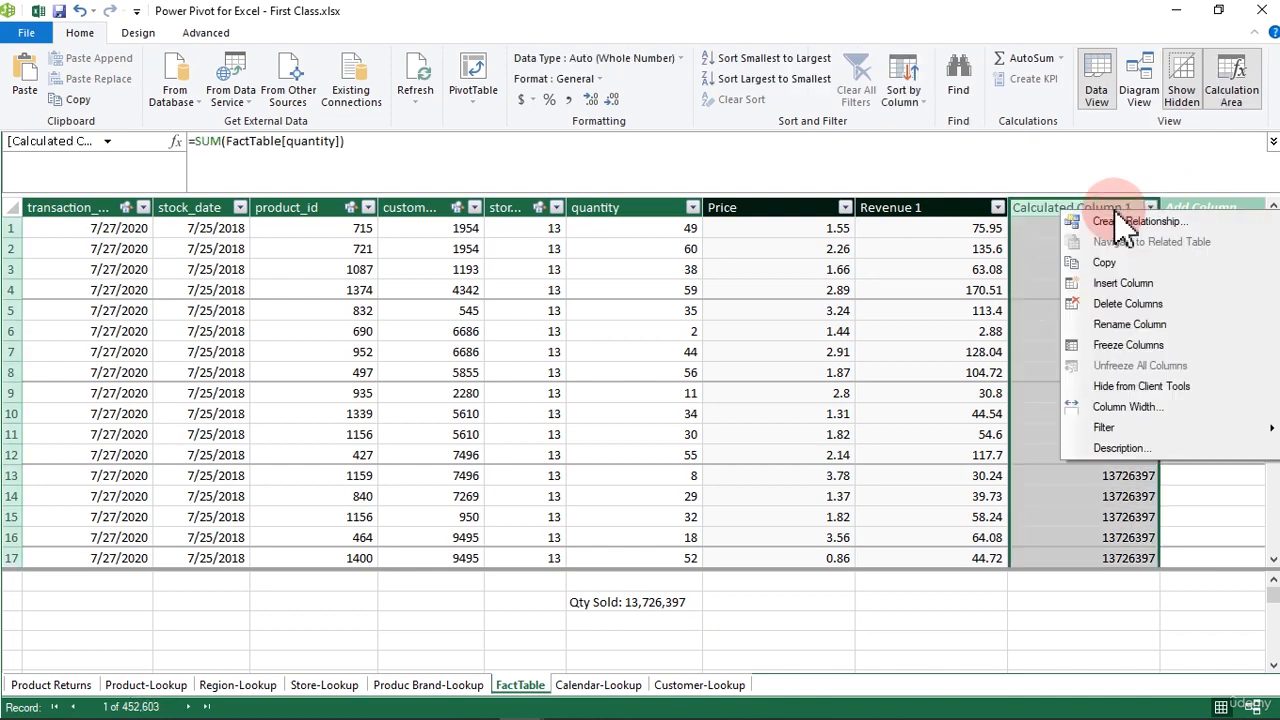
{"action": "left_click", "coordinate": [1117, 305]}
{"action": "left_click", "coordinate": [606, 390]}
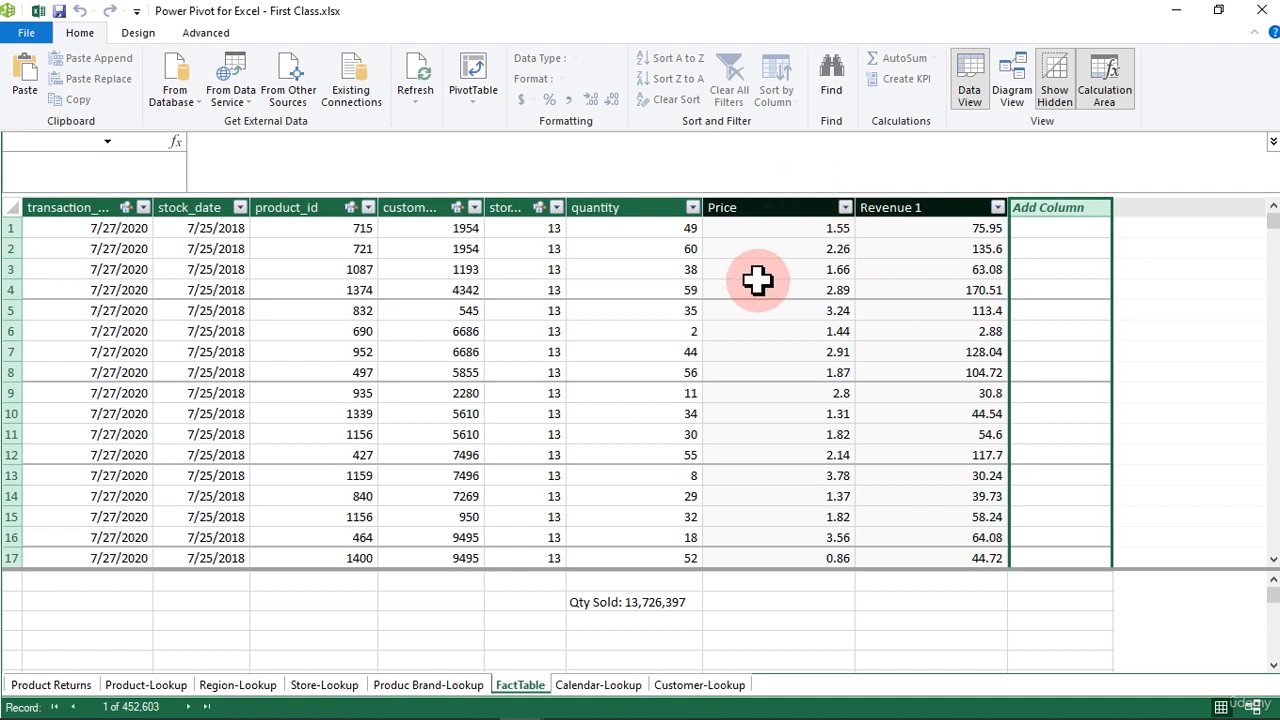
Check the Revenue 1 formula and start a measure named Revenue 2(Measure) in the calculation area below Price
{"action": "left_click", "coordinate": [918, 230]}
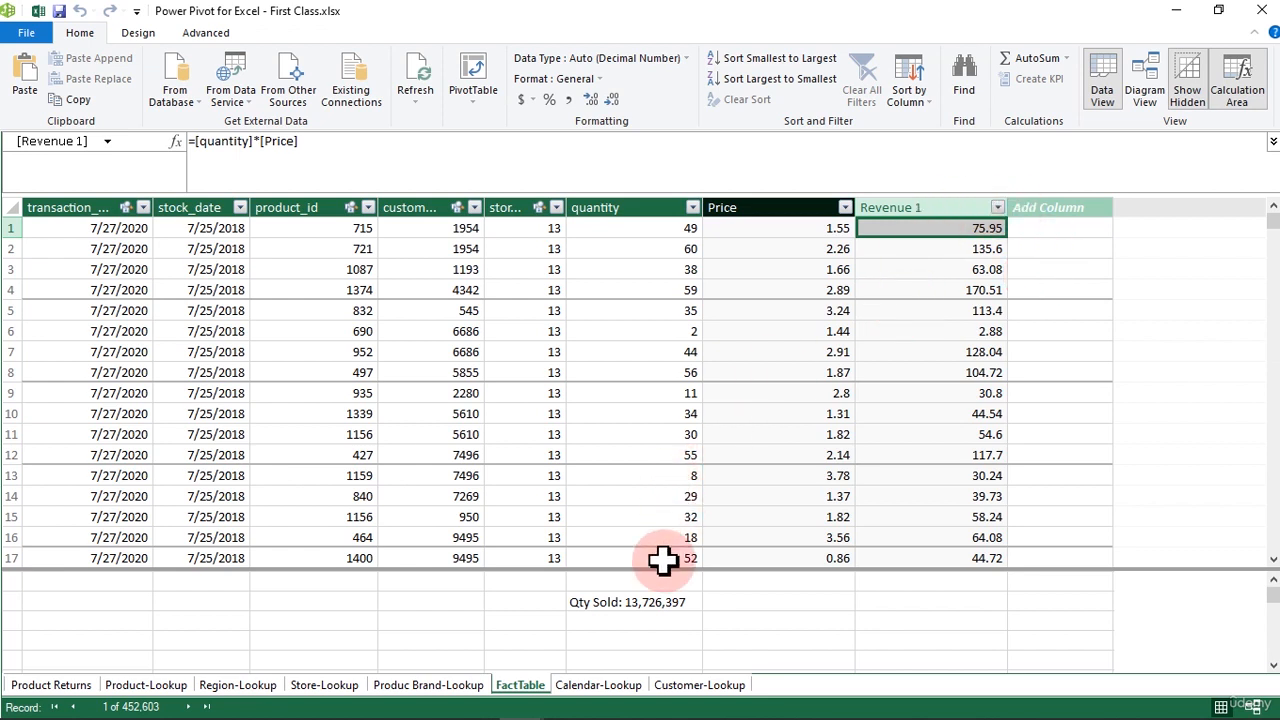
{"action": "left_click", "coordinate": [605, 621]}
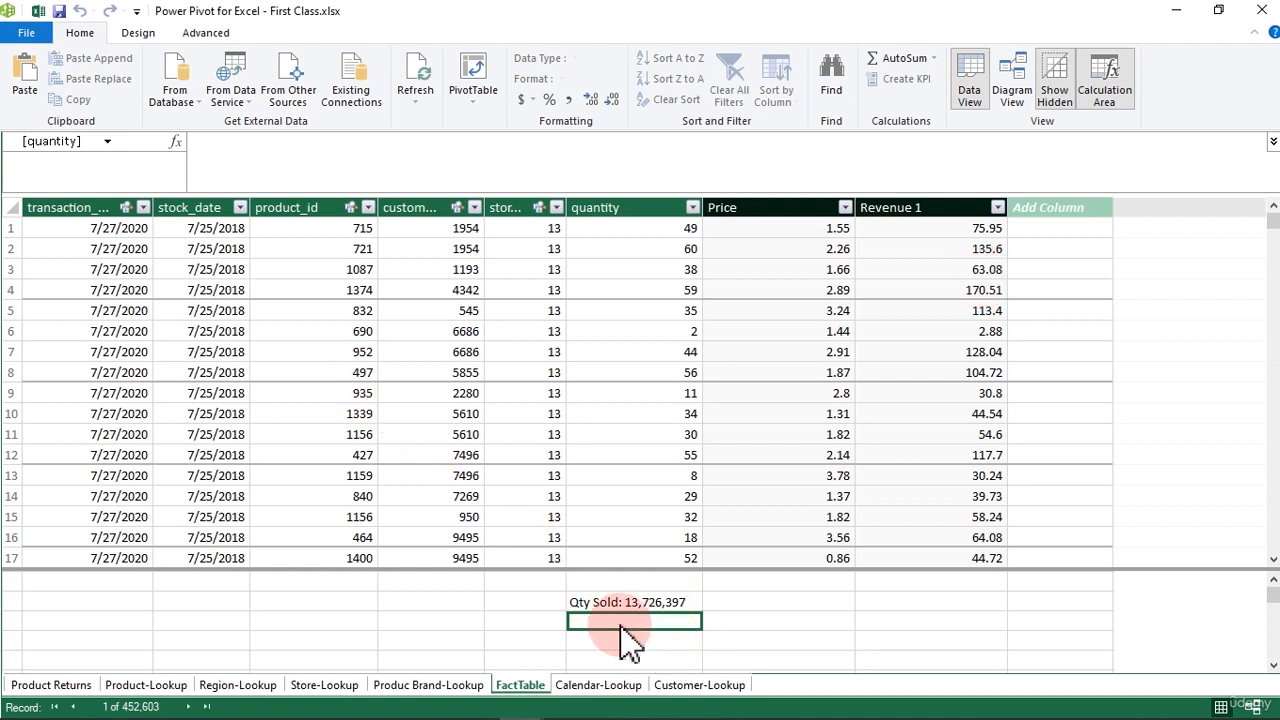
{"action": "left_click", "coordinate": [755, 605]}
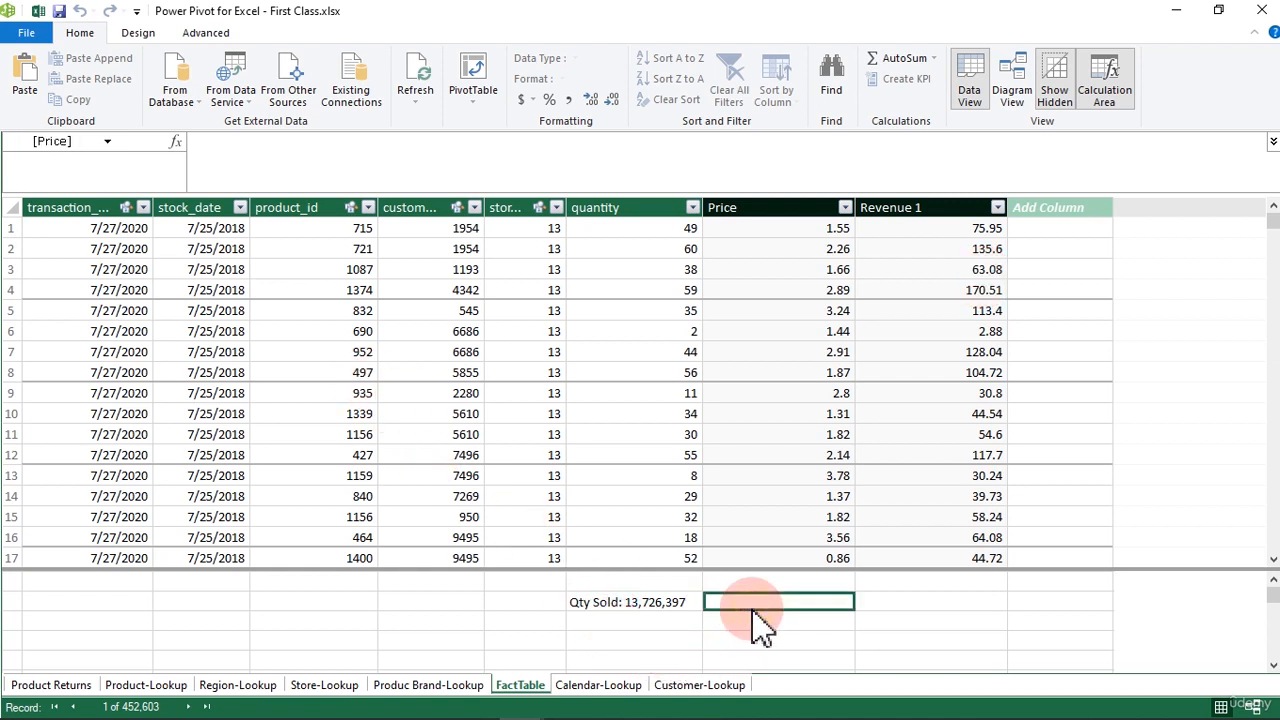
{"action": "left_click", "coordinate": [219, 141]}
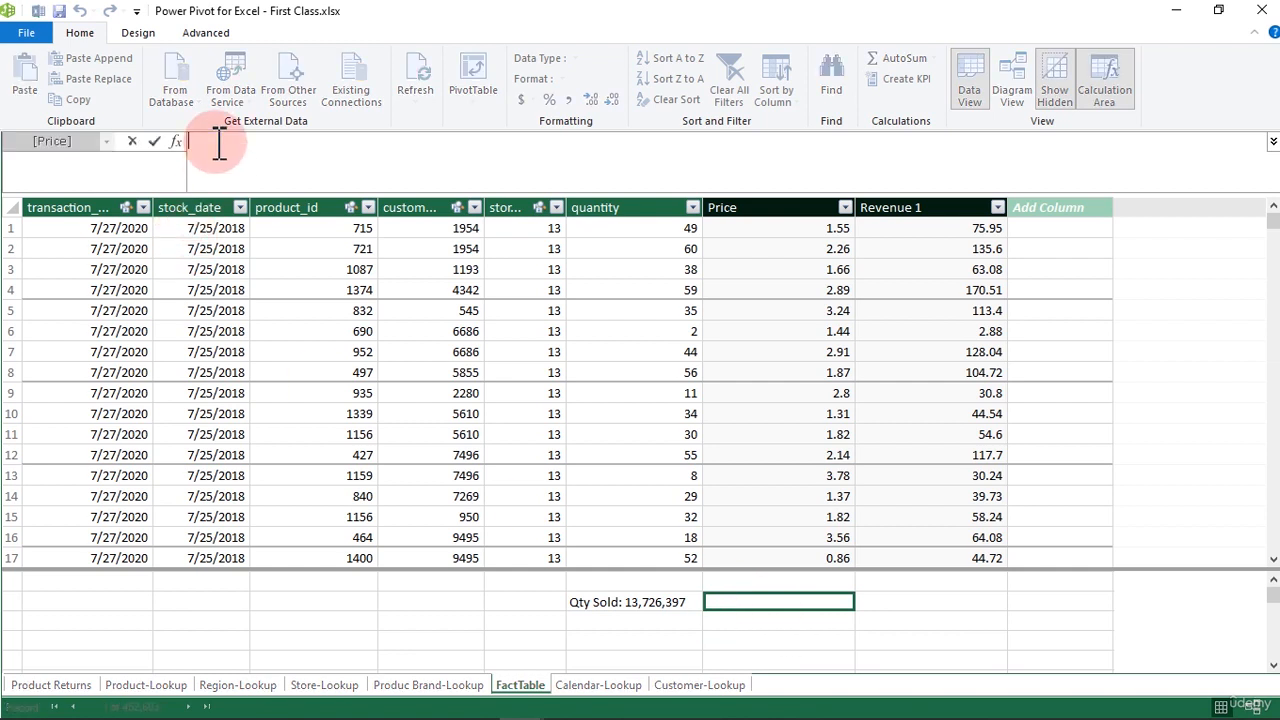
{"action": "type", "text": "Revenue 2(Meas"}
{"action": "type", "text": "ure):="}
{"action": "left_click", "coordinate": [219, 143]}
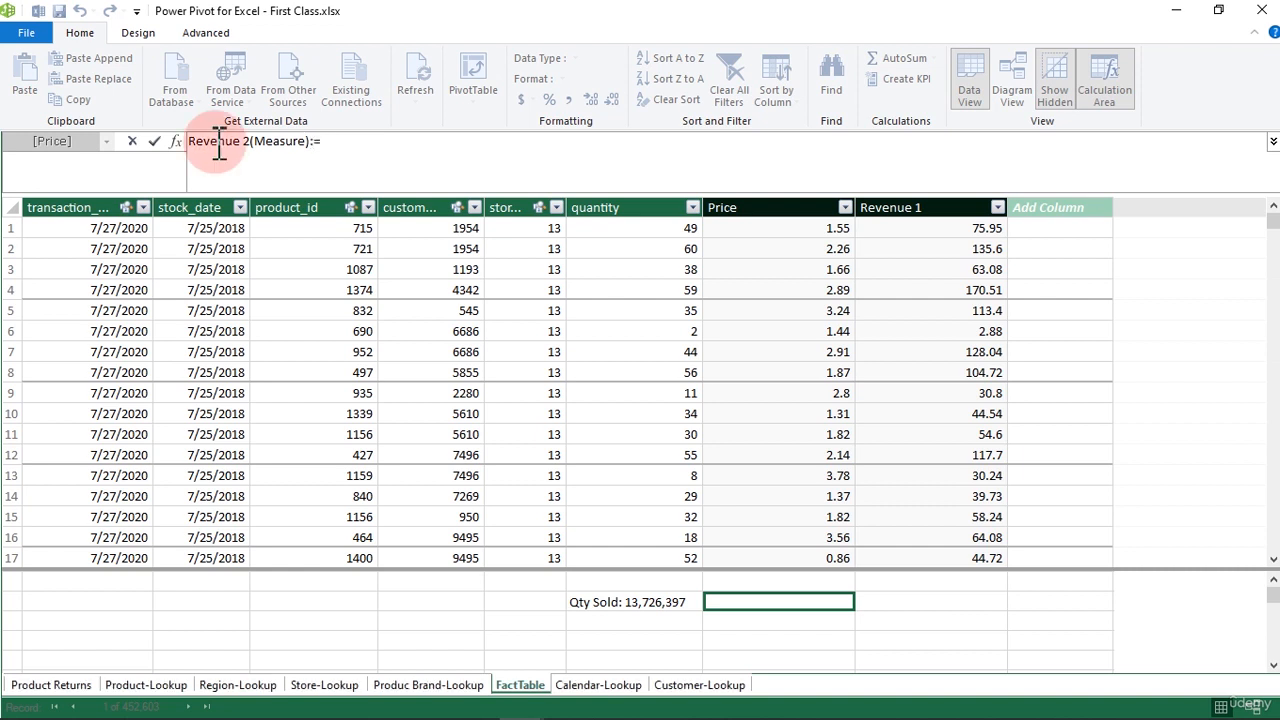
Begin the Revenue 2(Measure) formula with the SUMX function, using FactTable as its table argument
{"action": "type", "text": "sum"}
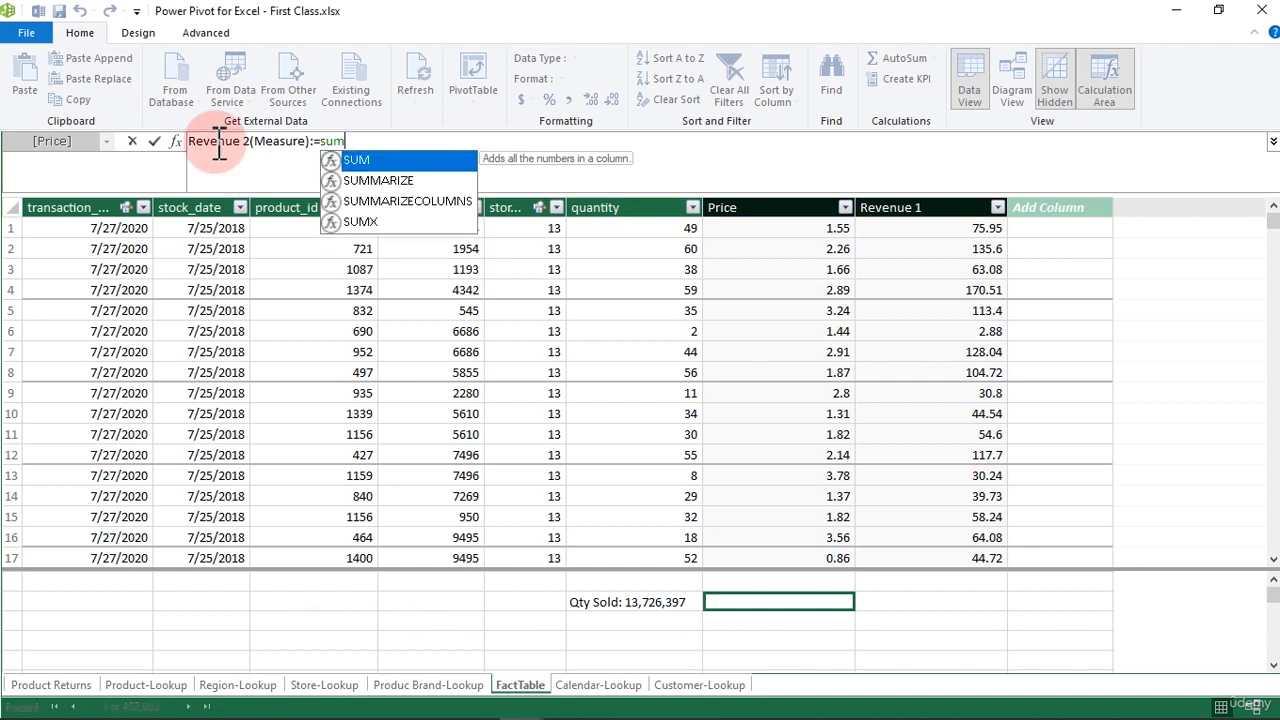
{"action": "key", "text": "Down"}
{"action": "key", "text": "Down"}
{"action": "key", "text": "Down"}
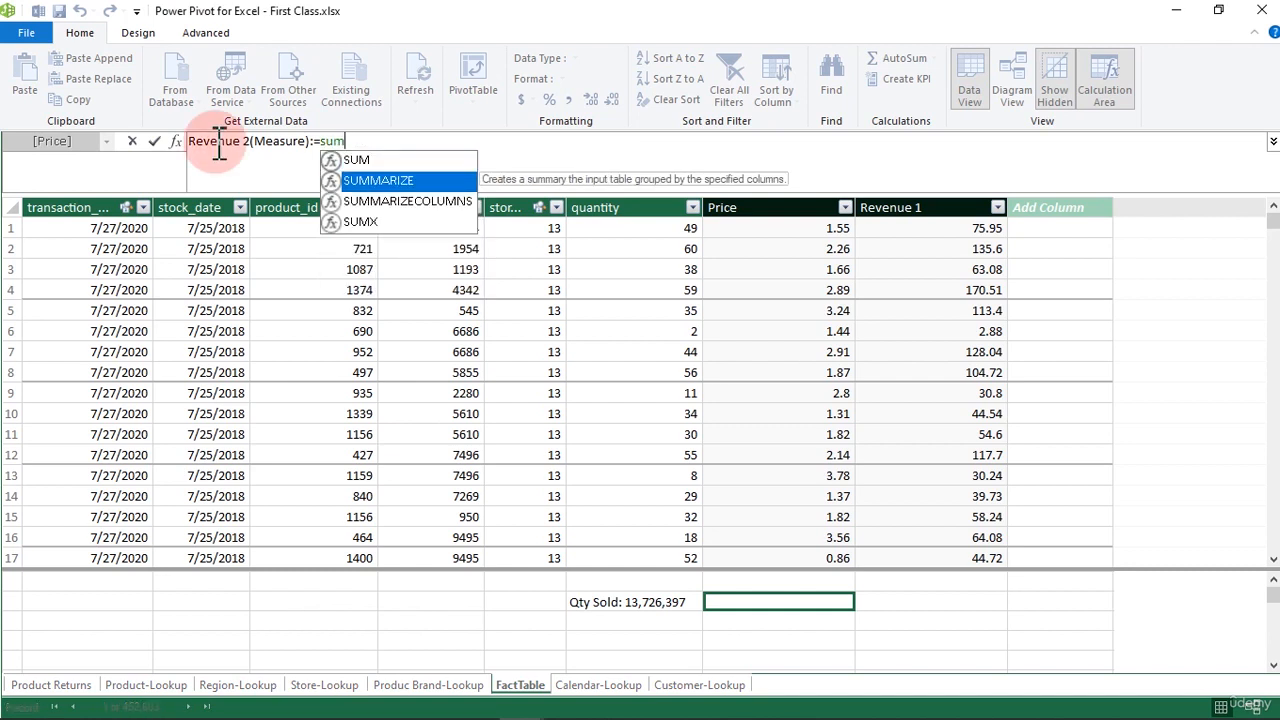
{"action": "key", "text": "Tab"}
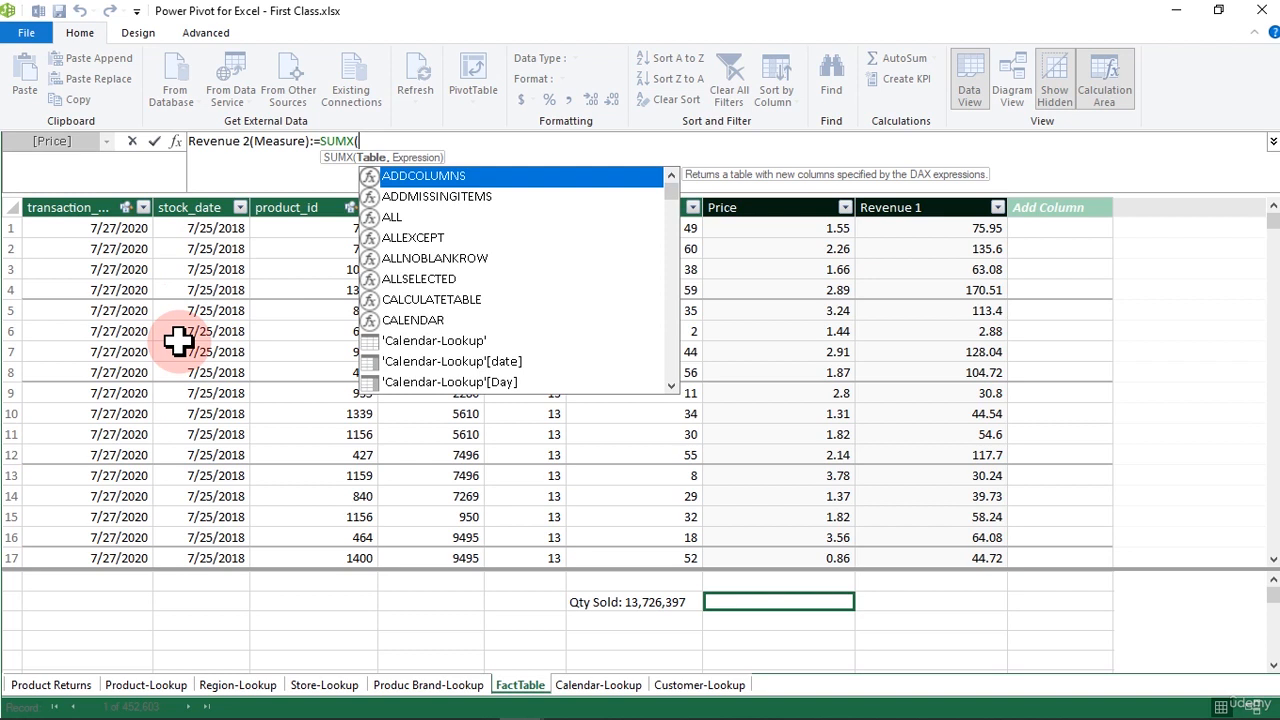
{"action": "type", "text": "fa"}
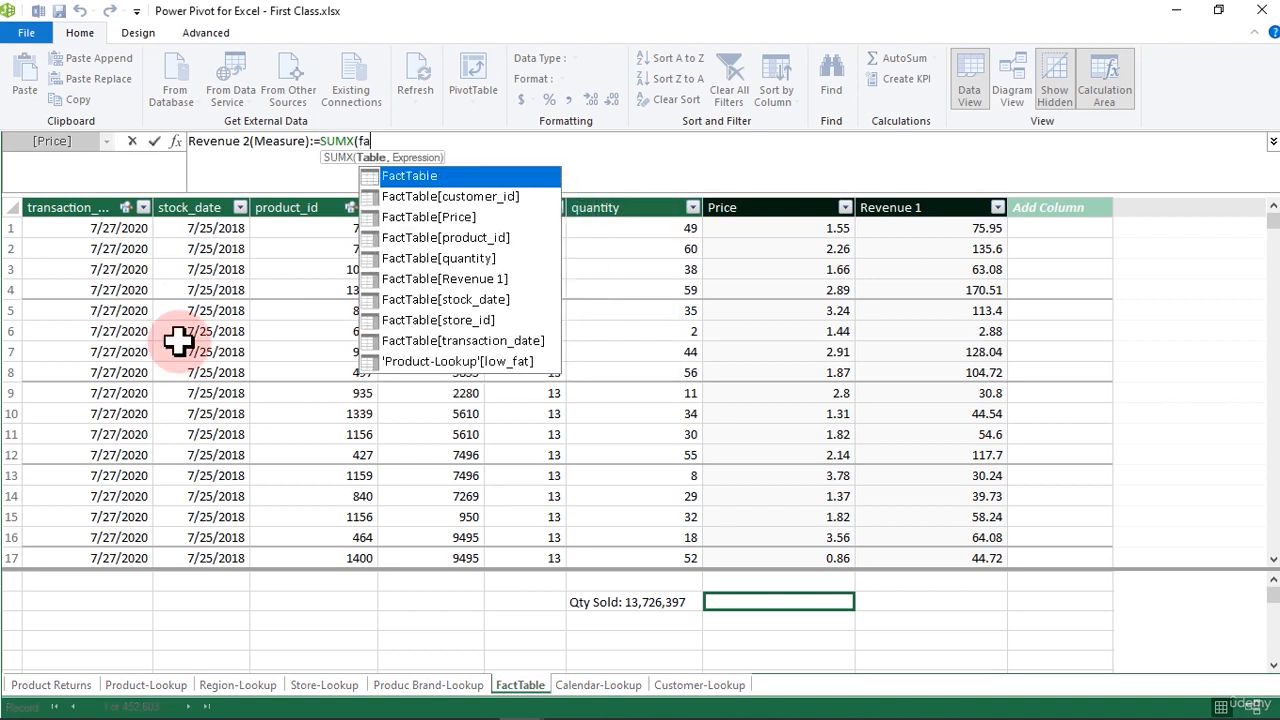
{"action": "key", "text": "Tab"}
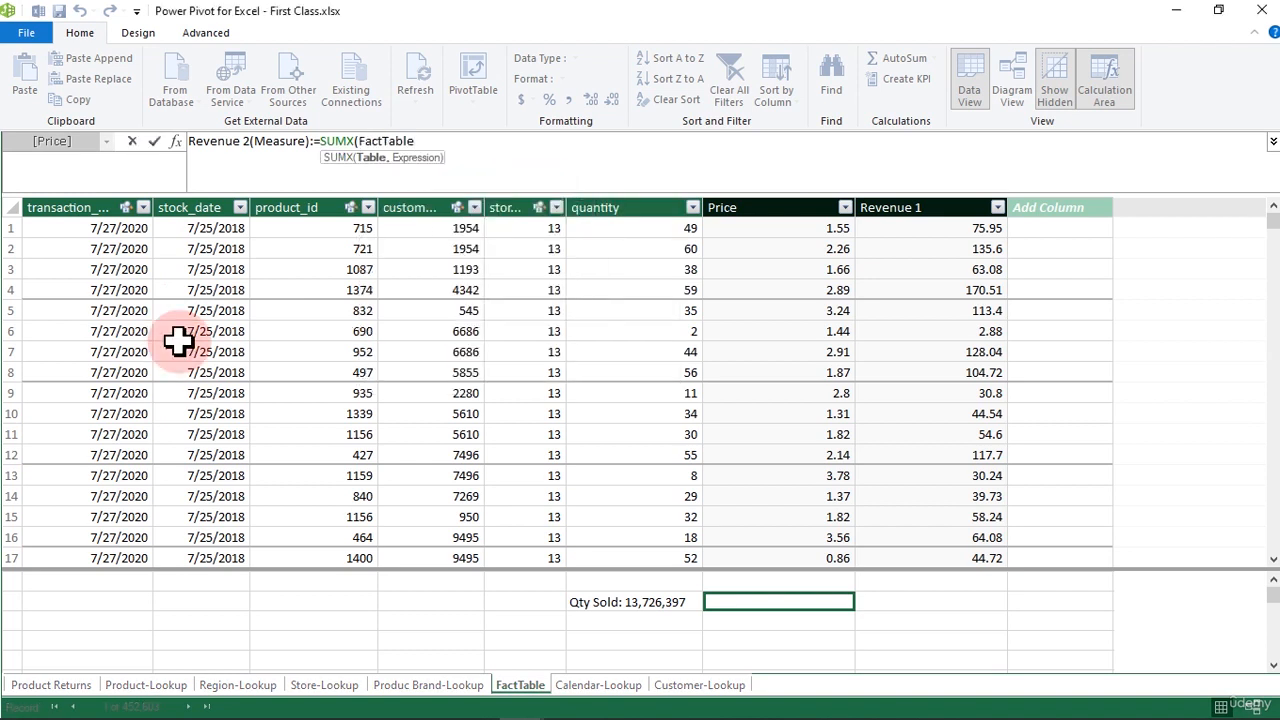
{"action": "type", "text": ","}
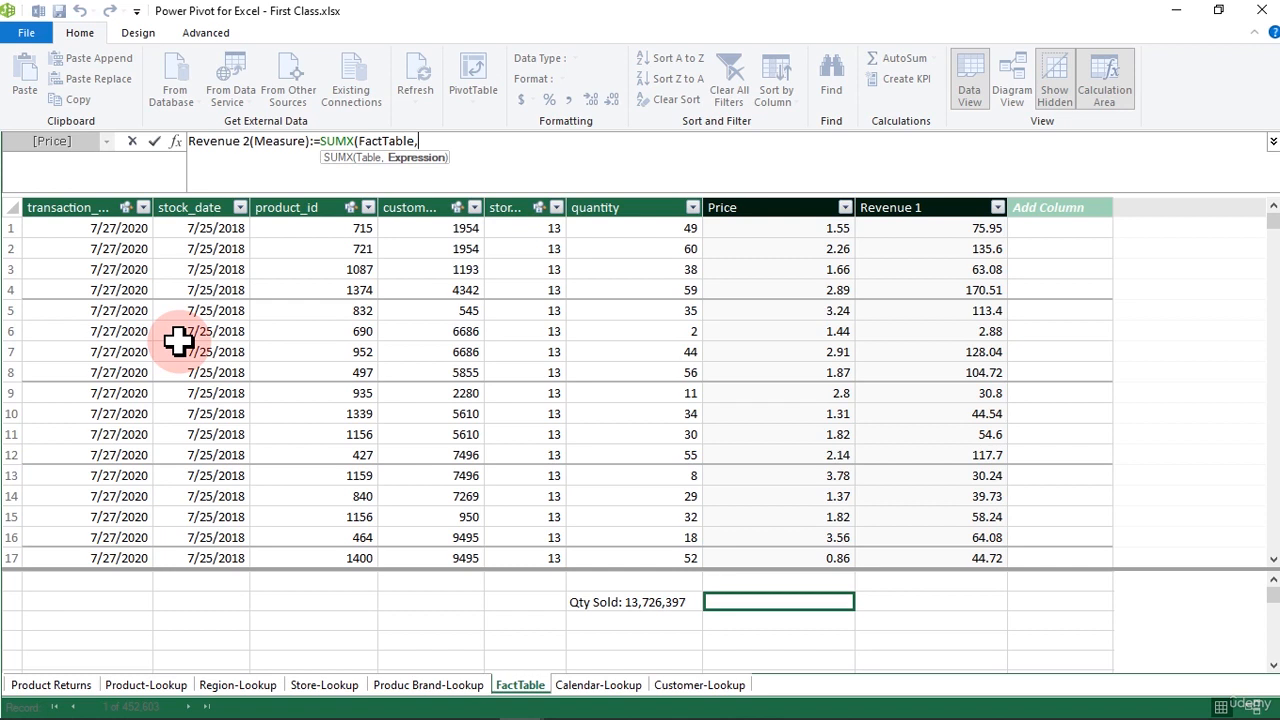
{"action": "type", "text": "pr"}
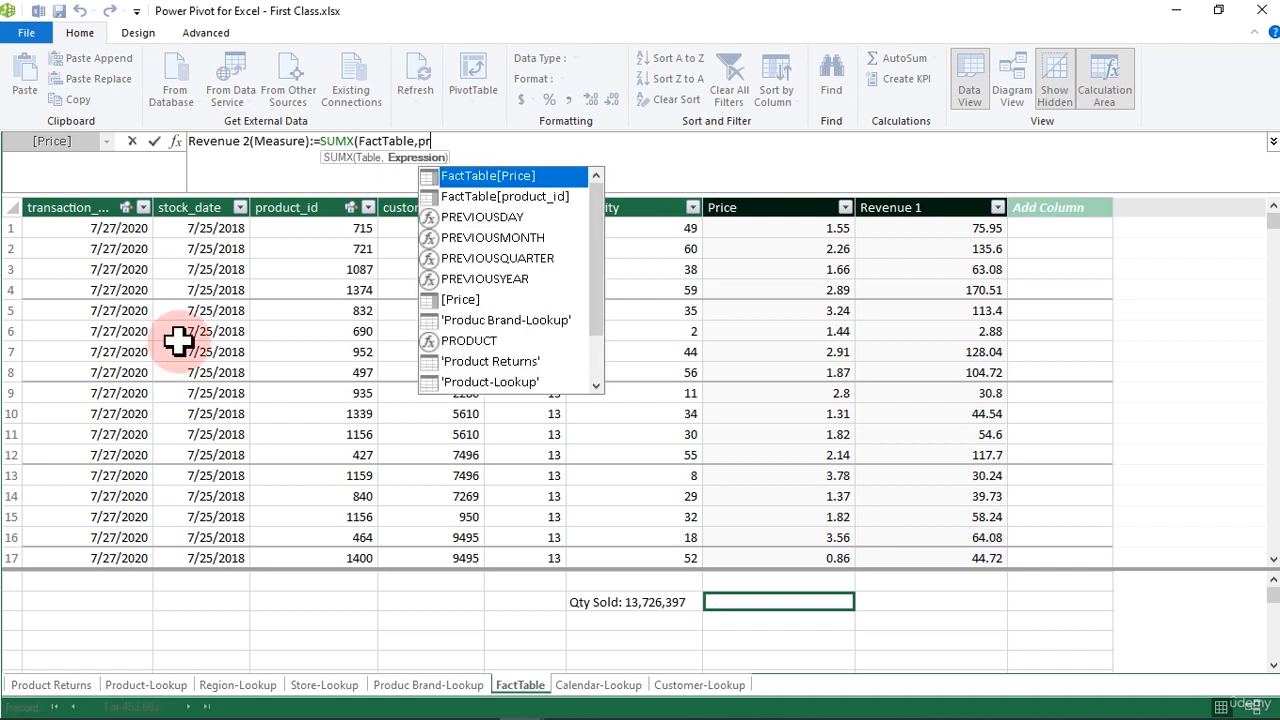
{"action": "key", "text": "Down"}
{"action": "key", "text": "Down"}
{"action": "key", "text": "Down"}
{"action": "key", "text": "Down"}
{"action": "key", "text": "Down"}
{"action": "key", "text": "Down"}
{"action": "key", "text": "Tab"}
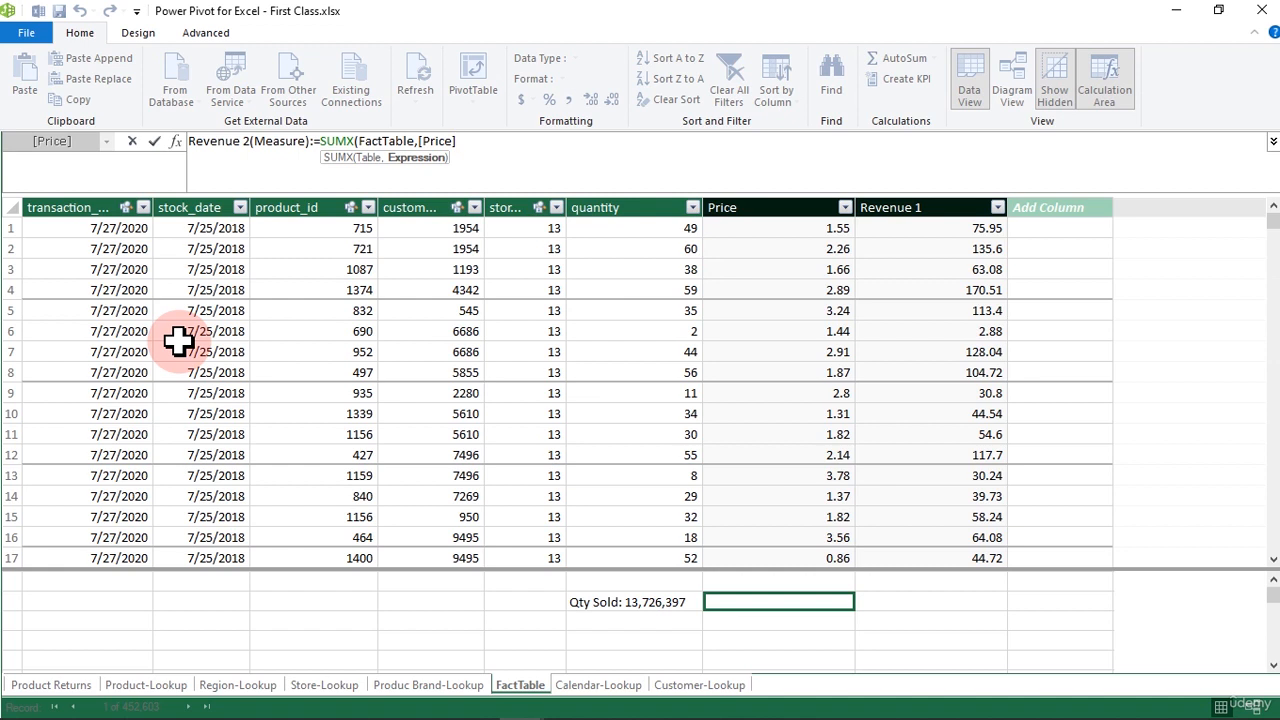
{"action": "type", "text": "*"}
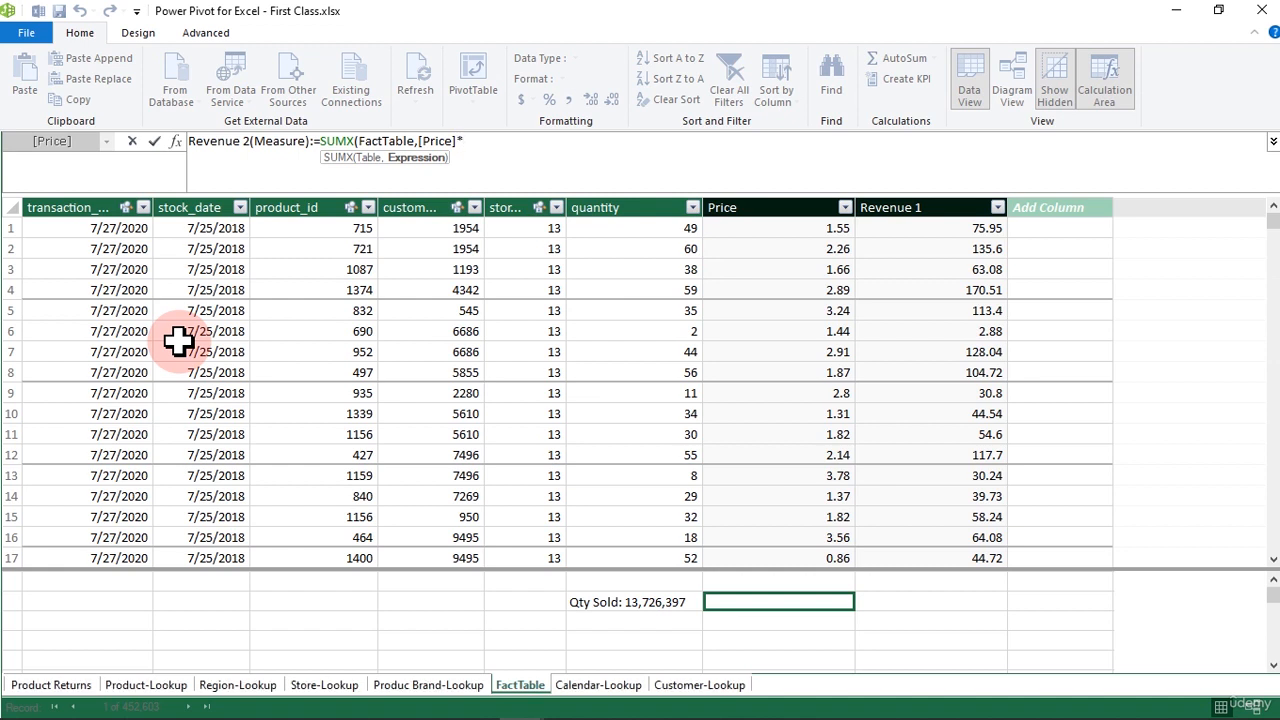
{"action": "key", "text": "BackSpace"}
{"action": "key", "text": "BackSpace"}
{"action": "key", "text": "BackSpace"}
{"action": "key", "text": "BackSpace"}
{"action": "key", "text": "BackSpace"}
{"action": "key", "text": "BackSpace"}
{"action": "key", "text": "BackSpace"}
{"action": "key", "text": "BackSpace"}
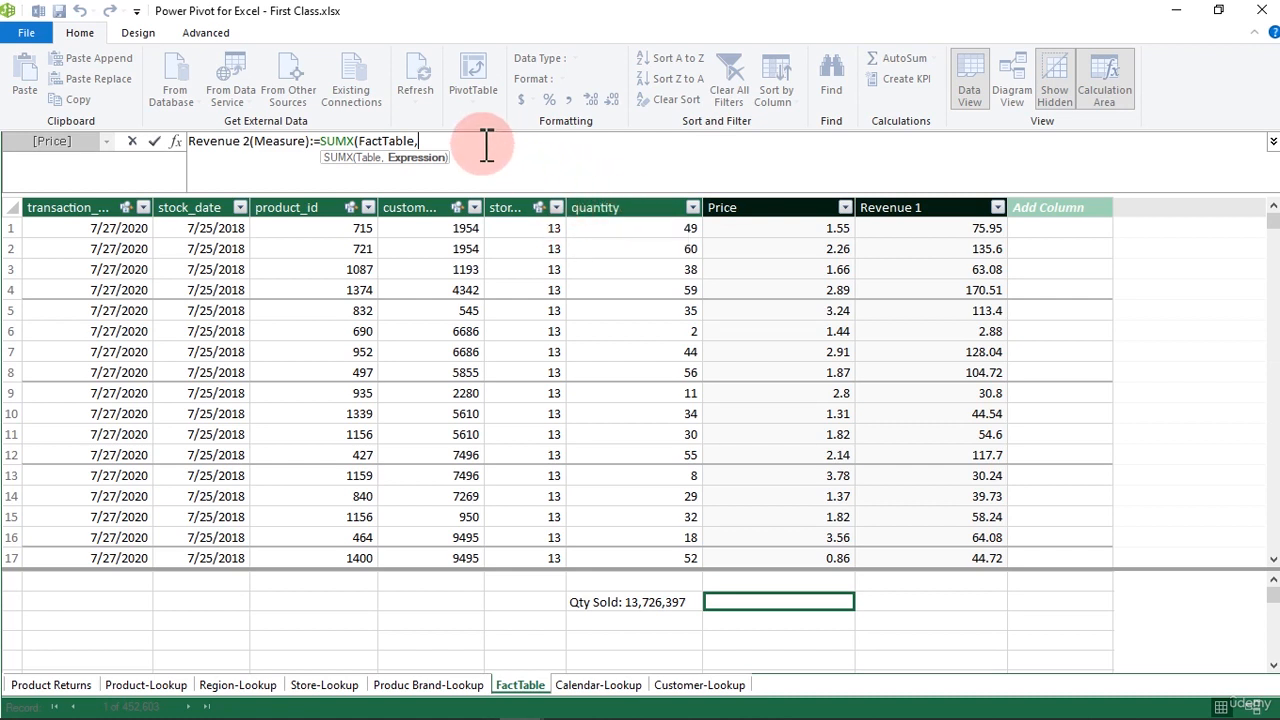
Enter [quantity]* as the beginning of the SUMX expression argument
{"action": "type", "text": "q"}
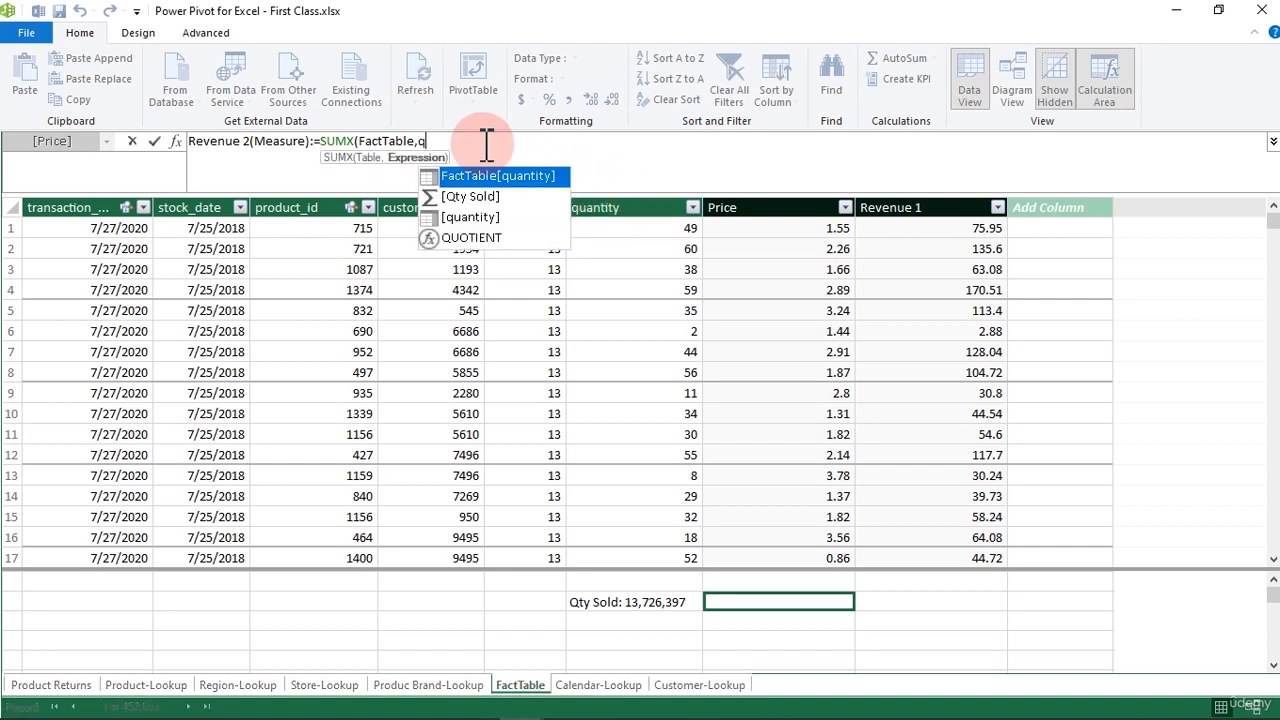
{"action": "key", "text": "Down"}
{"action": "key", "text": "Down"}
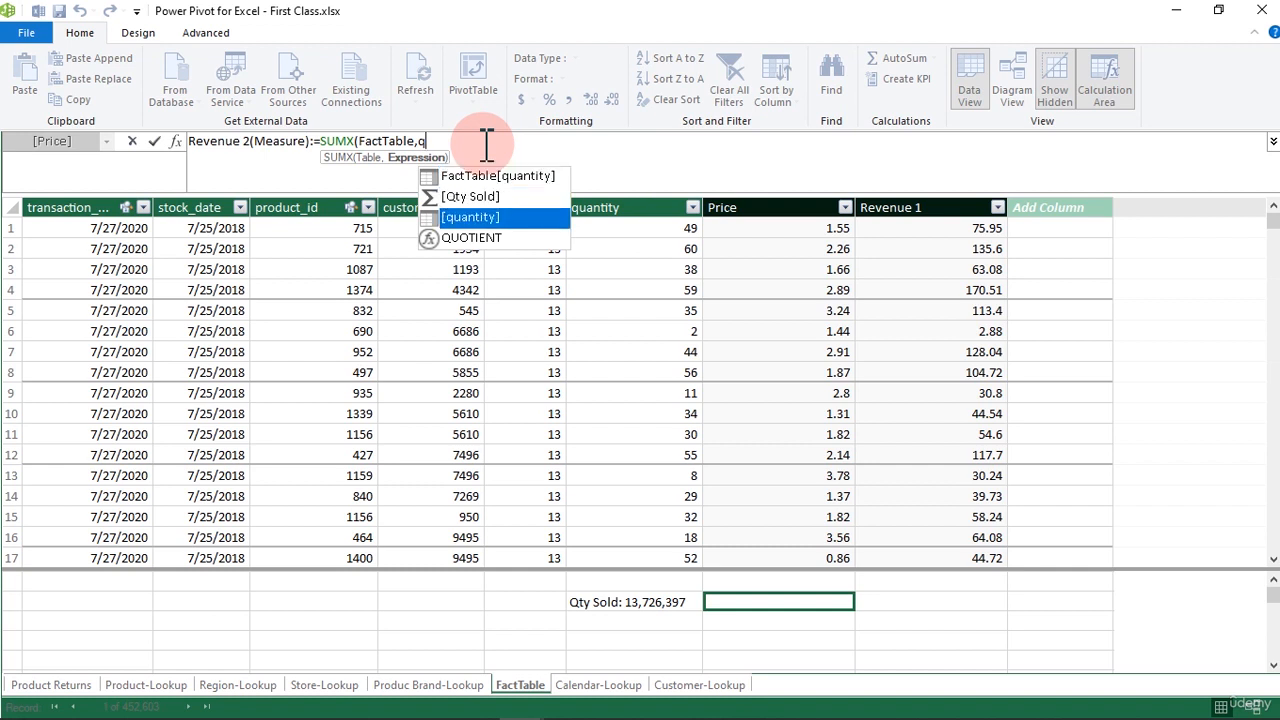
{"action": "key", "text": "Tab"}
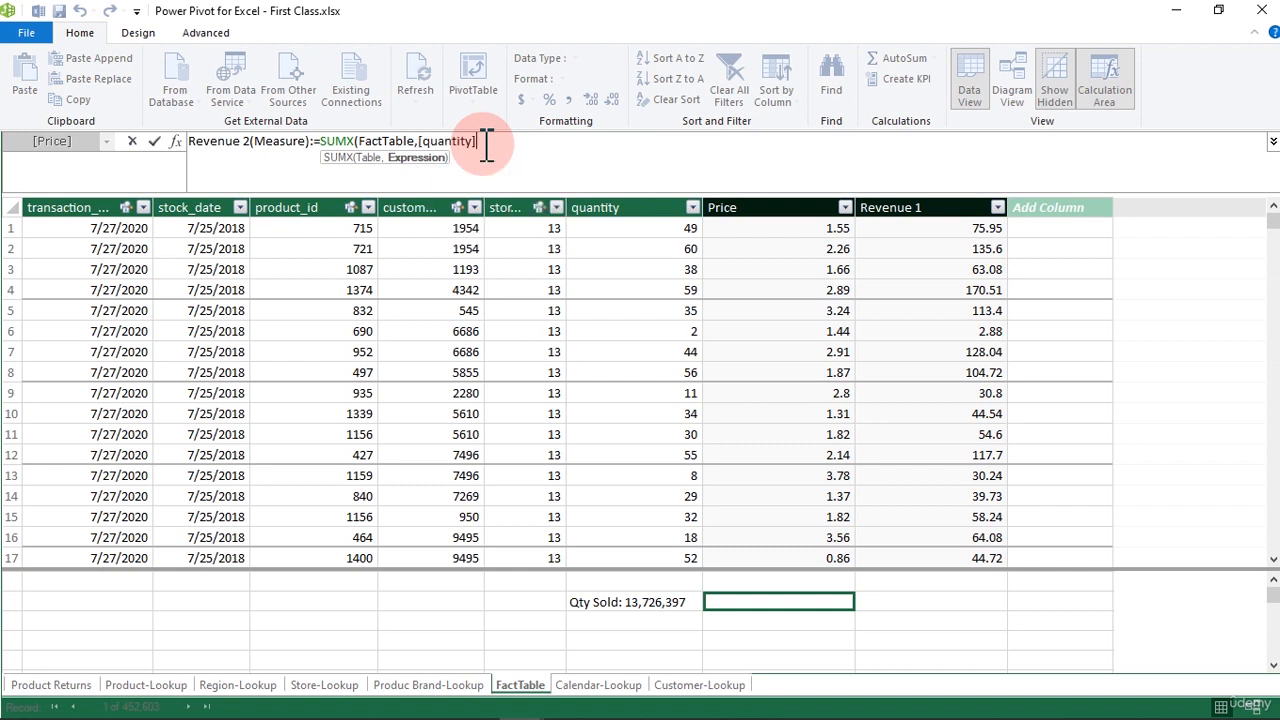
{"action": "type", "text": "*"}
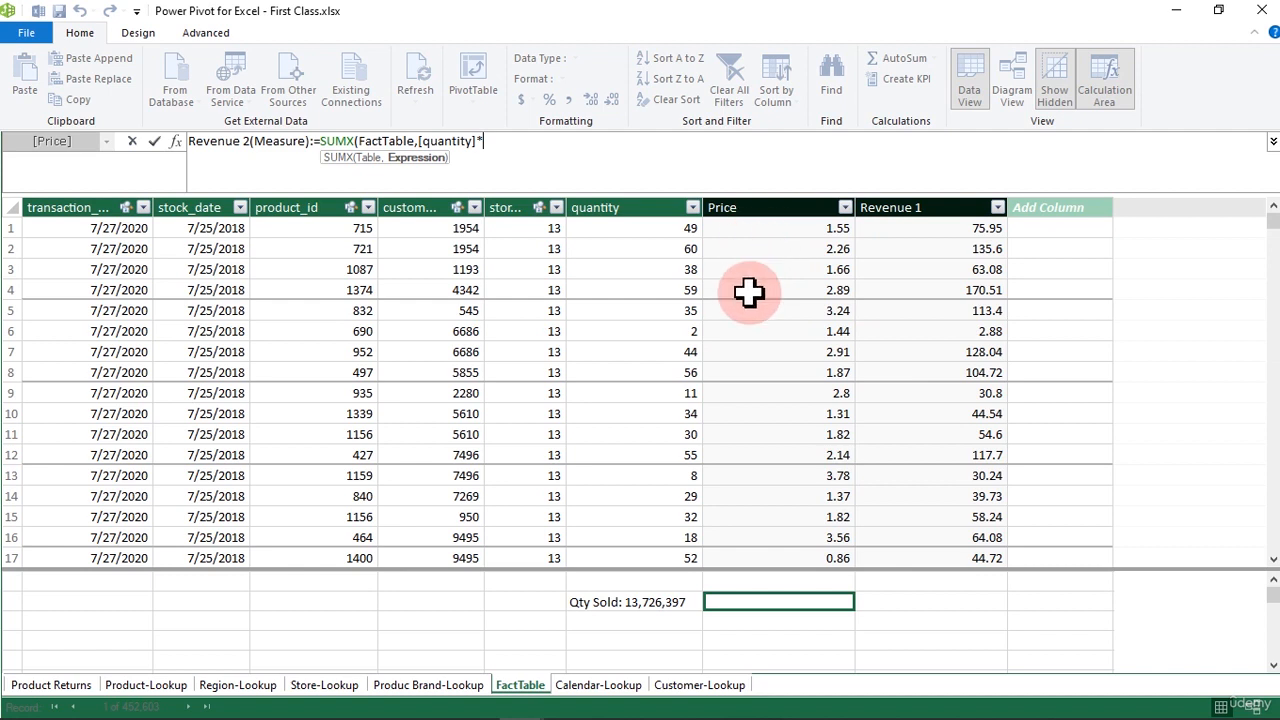
Complete the product with RELATED('Product-Lookup'[product_retail_price]), close the SUMX function and commit the measure
{"action": "type", "text": "rel"}
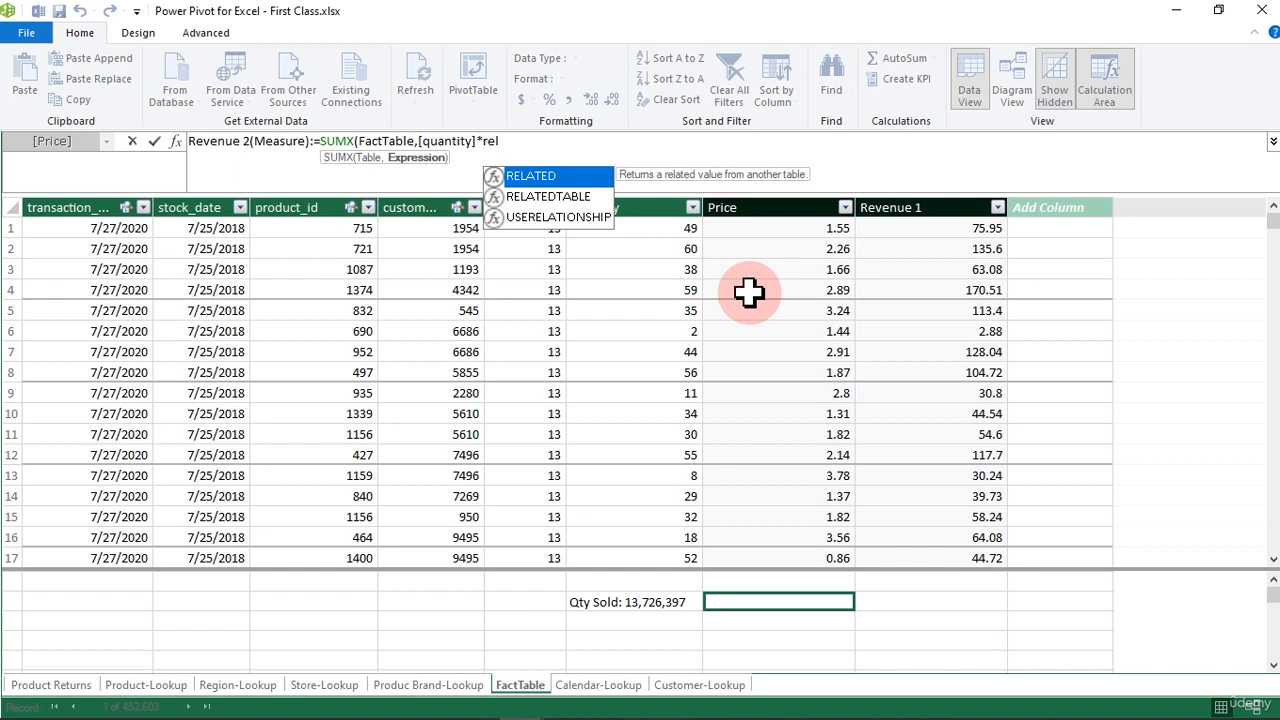
{"action": "key", "text": "Tab"}
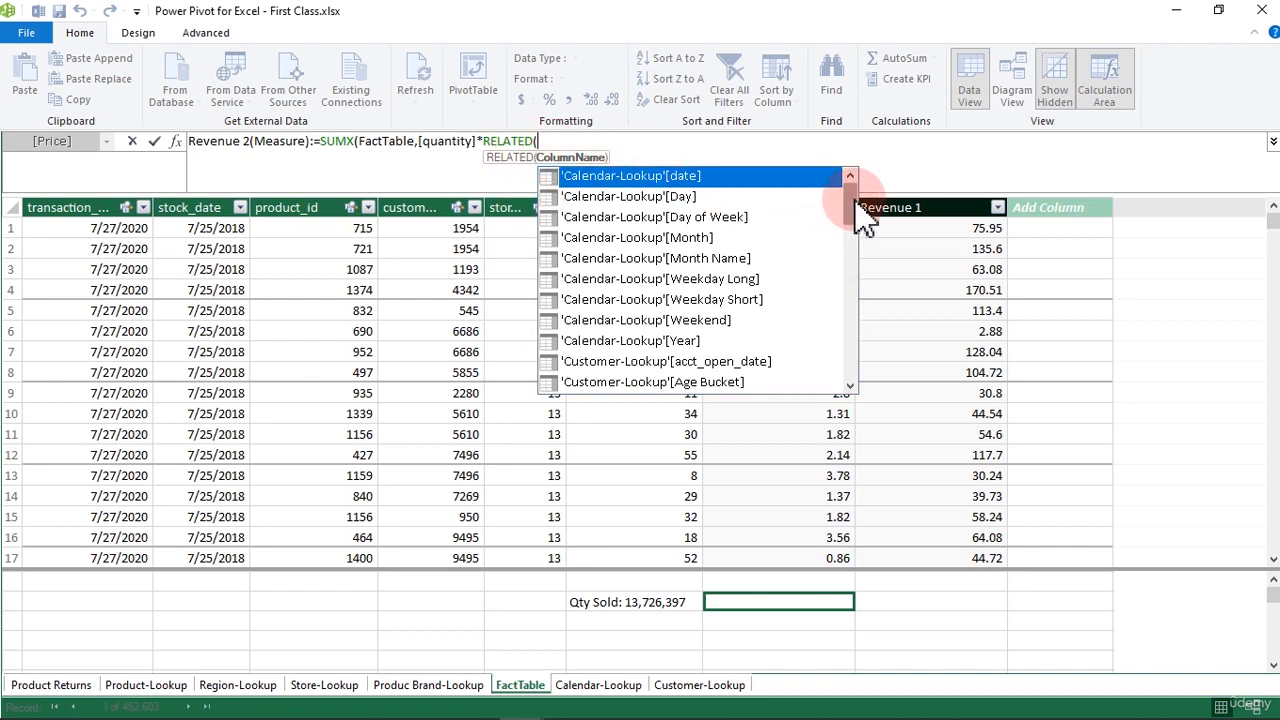
{"action": "mouse_move", "coordinate": [851, 189]}
{"action": "left_mouse_down"}
{"action": "mouse_move", "coordinate": [875, 290]}
{"action": "mouse_move", "coordinate": [875, 390]}
{"action": "mouse_move", "coordinate": [851, 348]}
{"action": "mouse_move", "coordinate": [850, 172]}
{"action": "left_mouse_up"}
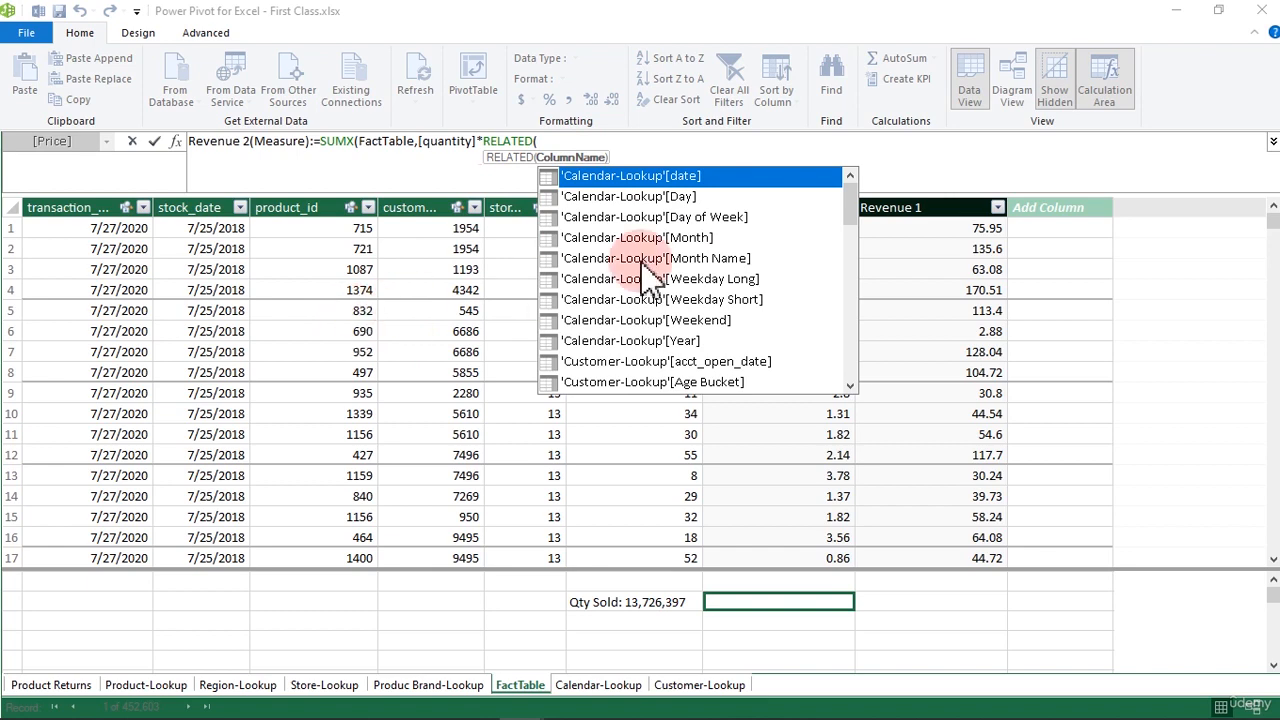
{"action": "left_click_drag", "start_coordinate": [849, 190], "coordinate": [829, 348]}
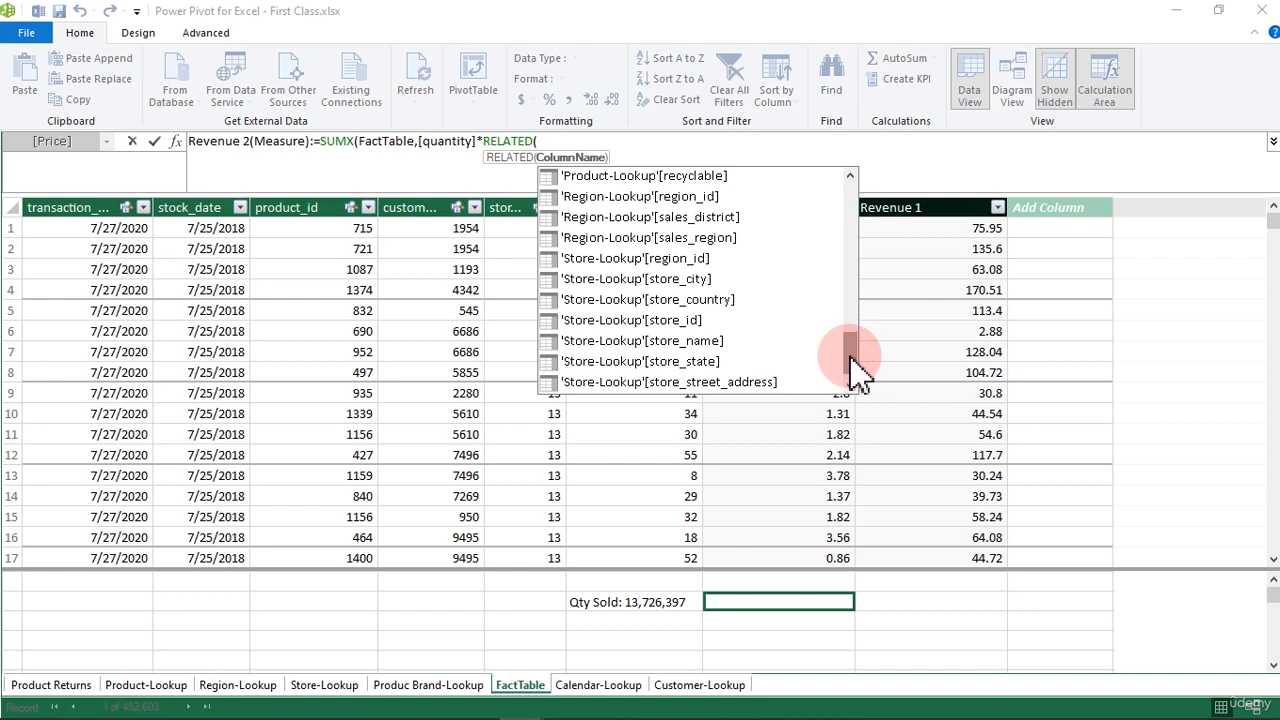
{"action": "left_click_drag", "start_coordinate": [858, 370], "coordinate": [668, 148]}
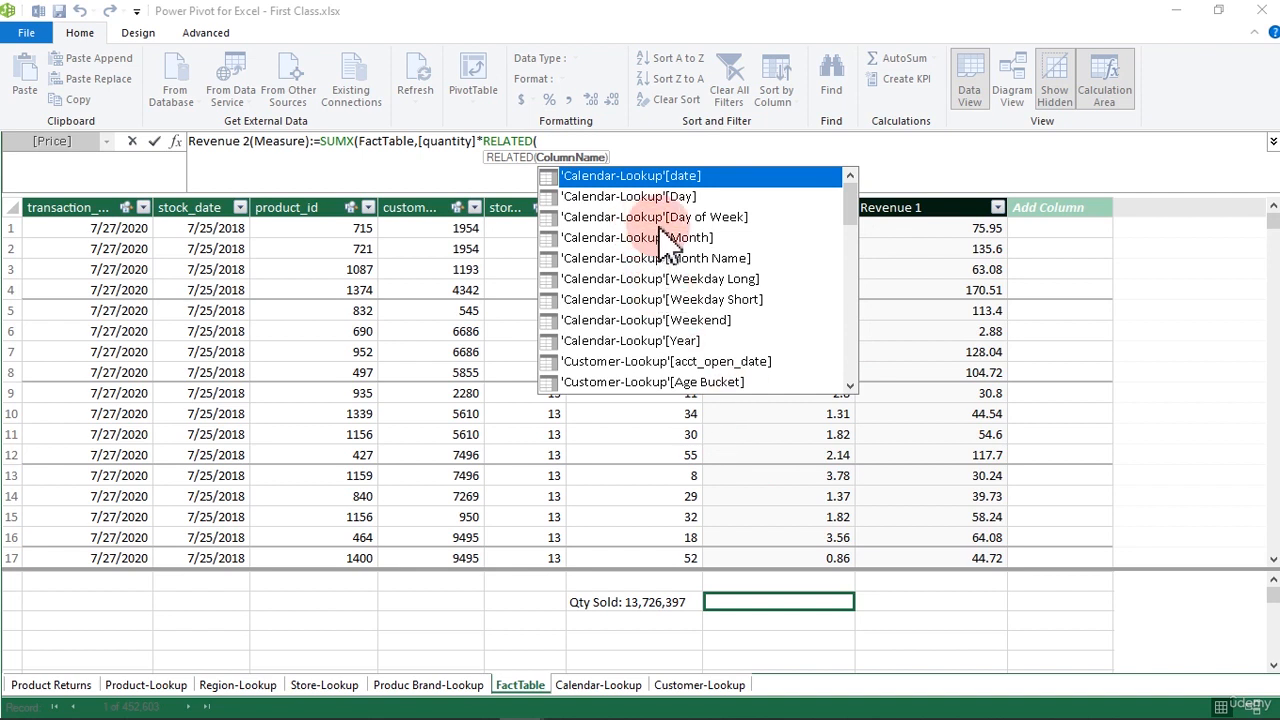
{"action": "left_click", "coordinate": [608, 147]}
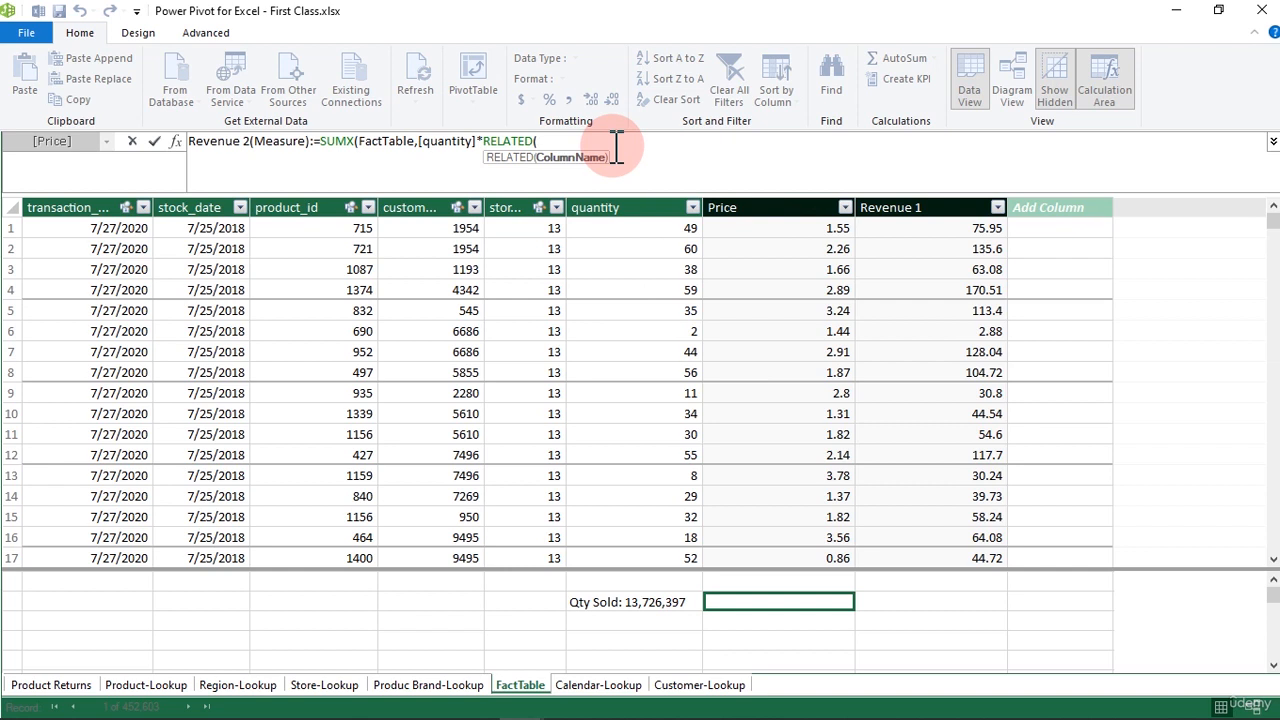
{"action": "type", "text": "pri"}
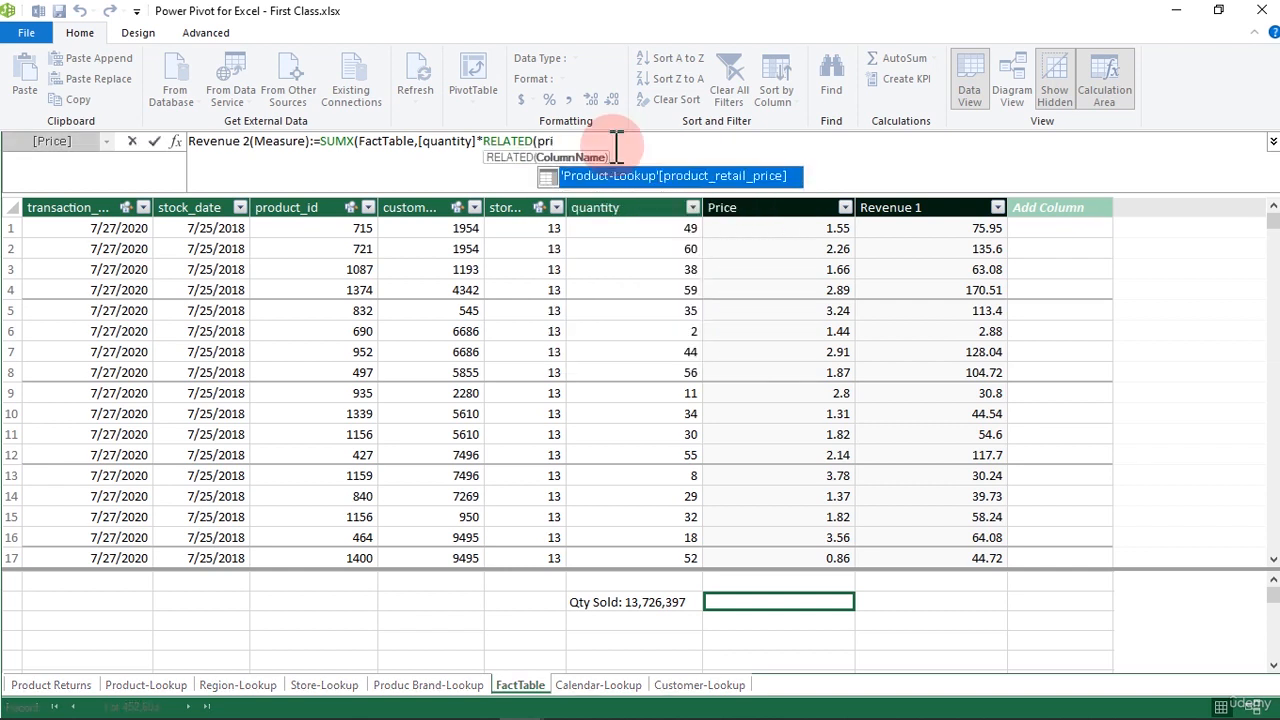
{"action": "double_click", "coordinate": [729, 180]}
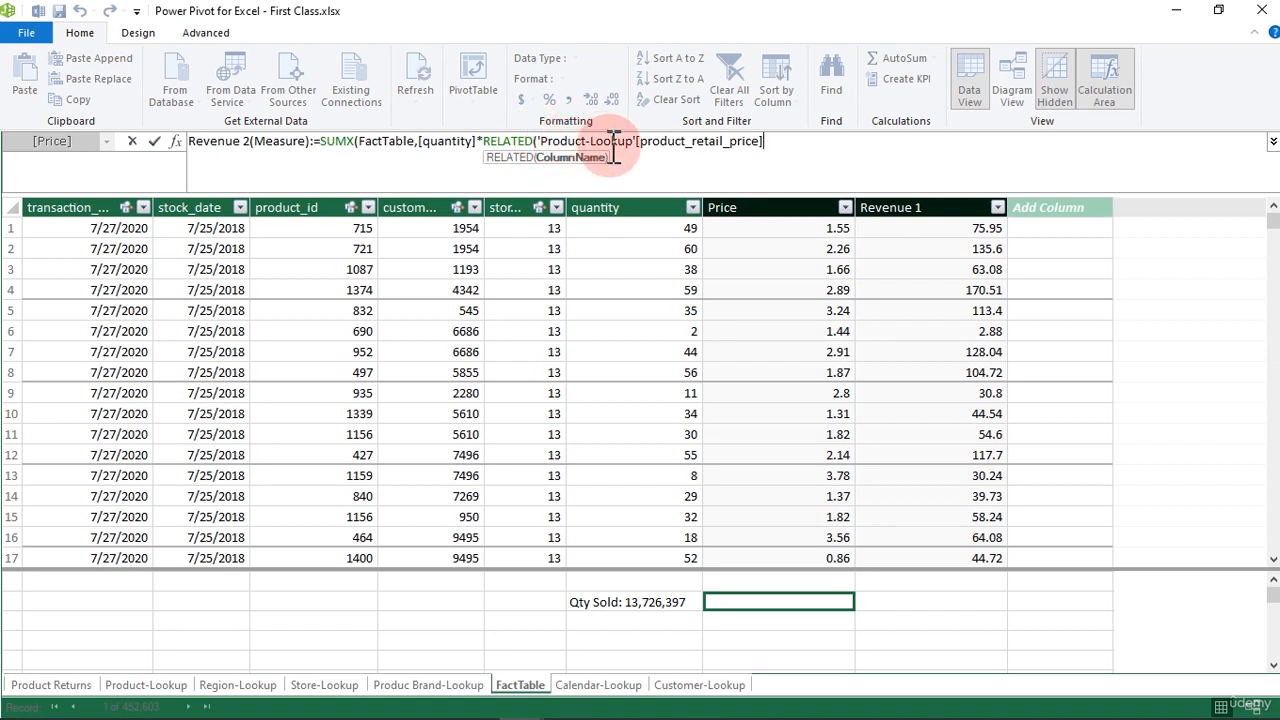
{"action": "type", "text": ")"}
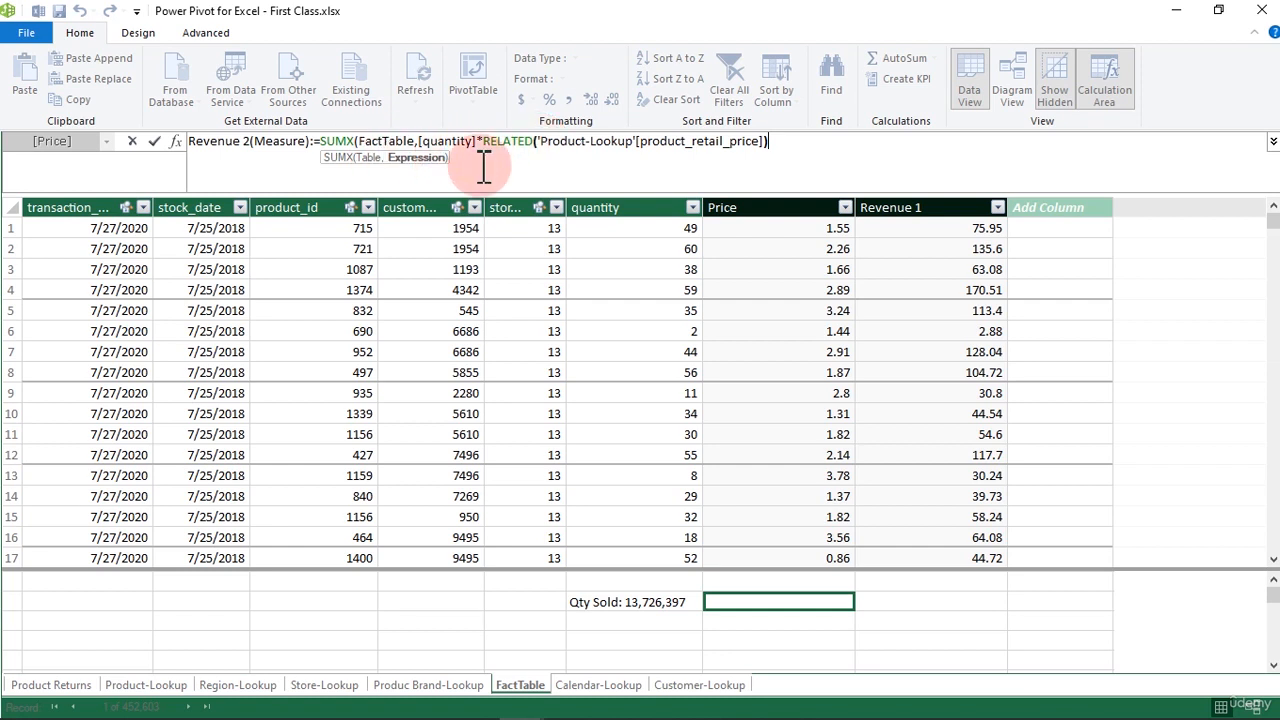
{"action": "type", "text": ")"}
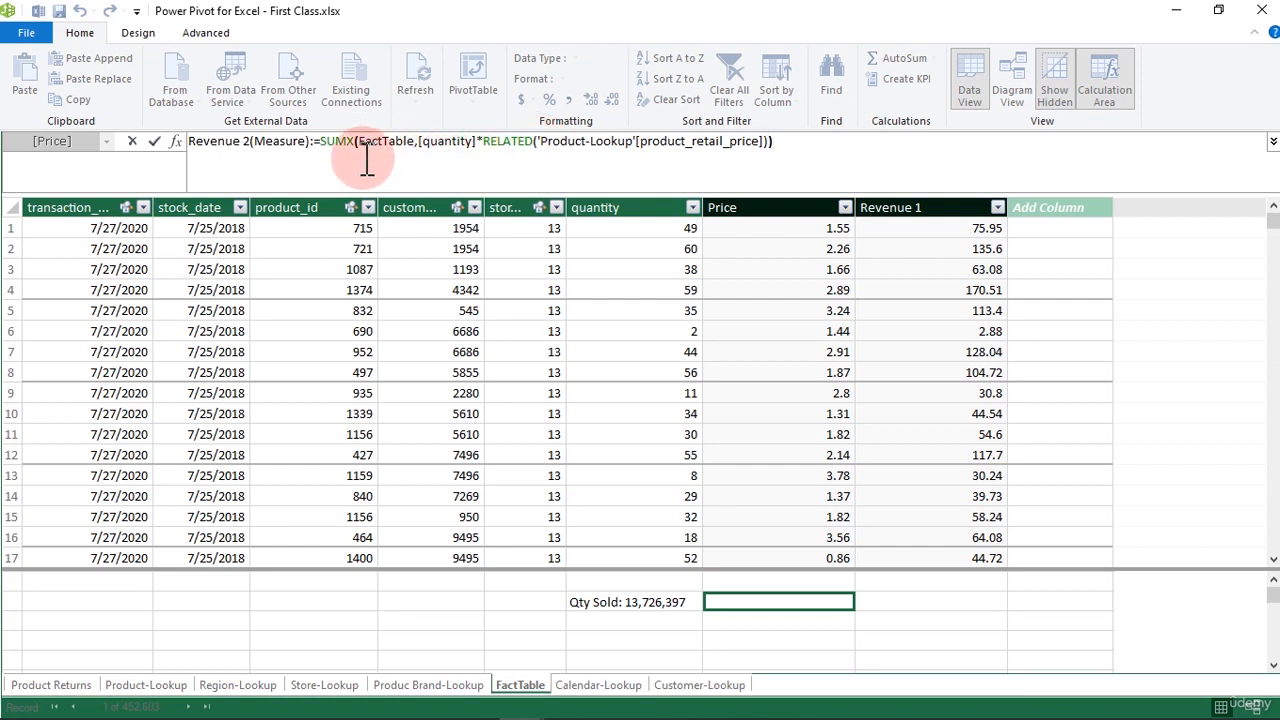
{"action": "key", "text": "Return"}
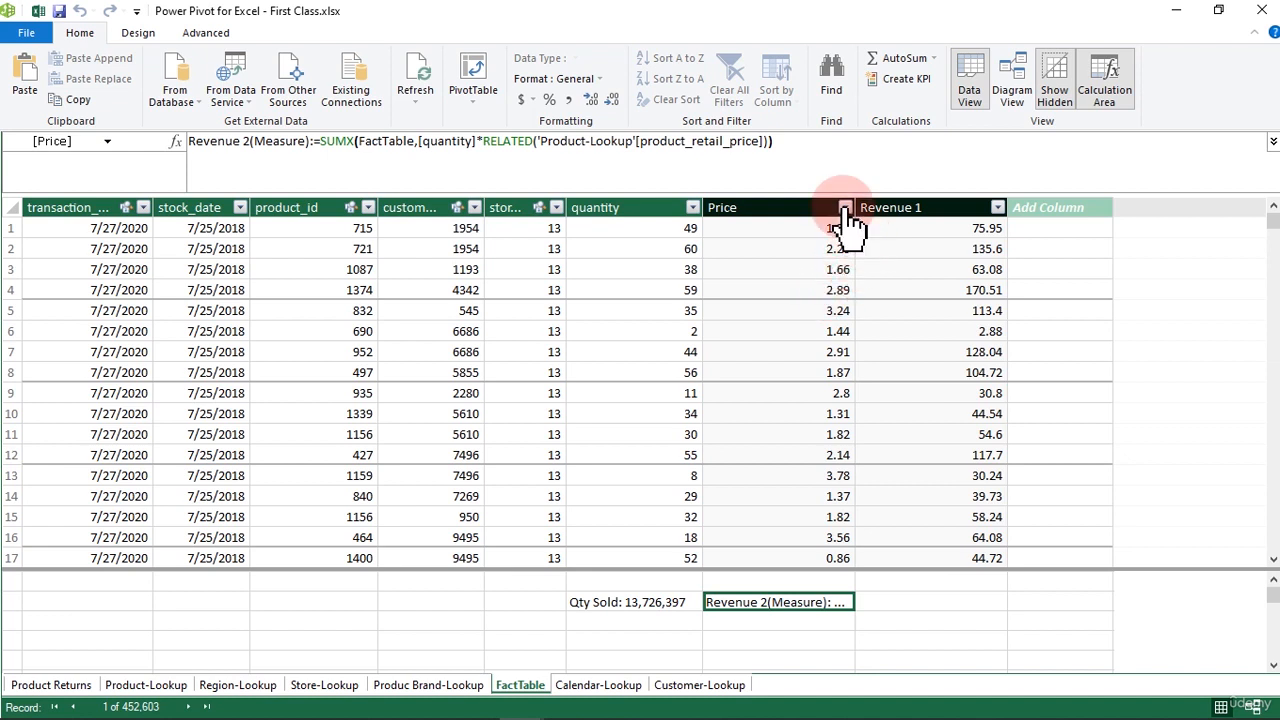
Widen the Price column and format Revenue 2(Measure) as English (United States) dollar currency with no decimal places
{"action": "left_click_drag", "start_coordinate": [855, 206], "coordinate": [948, 210]}
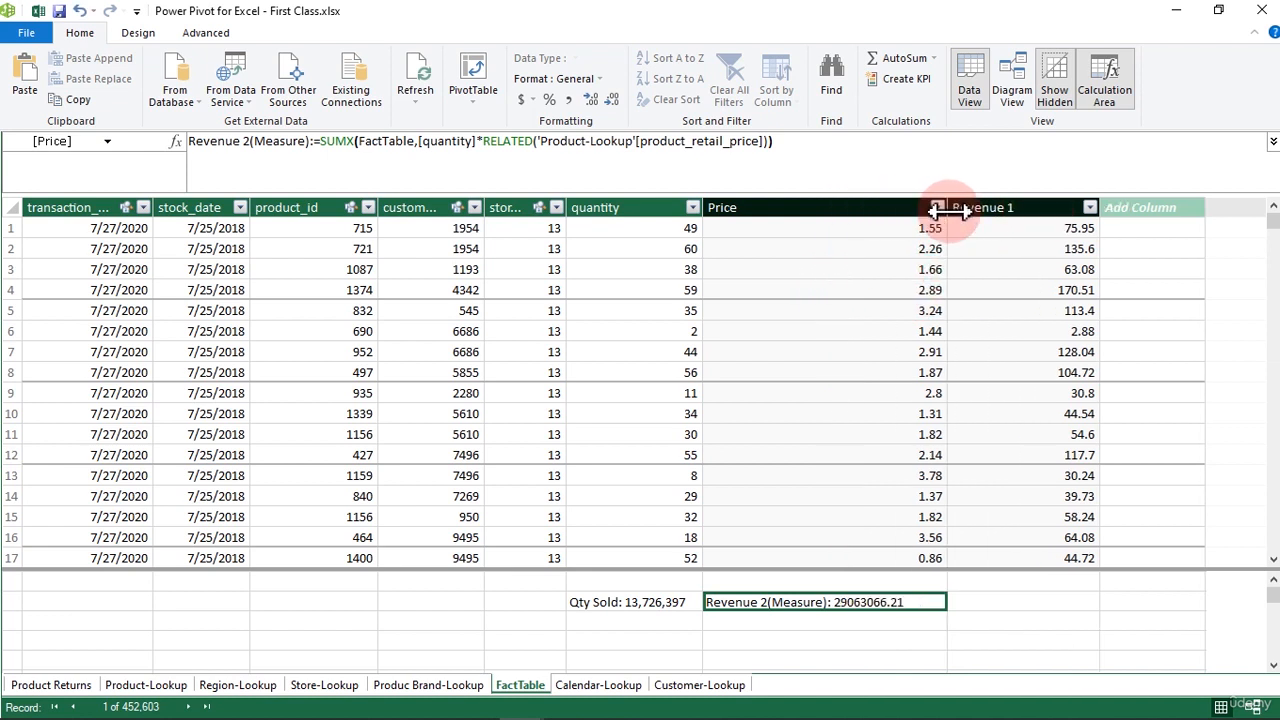
{"action": "left_click", "coordinate": [530, 101]}
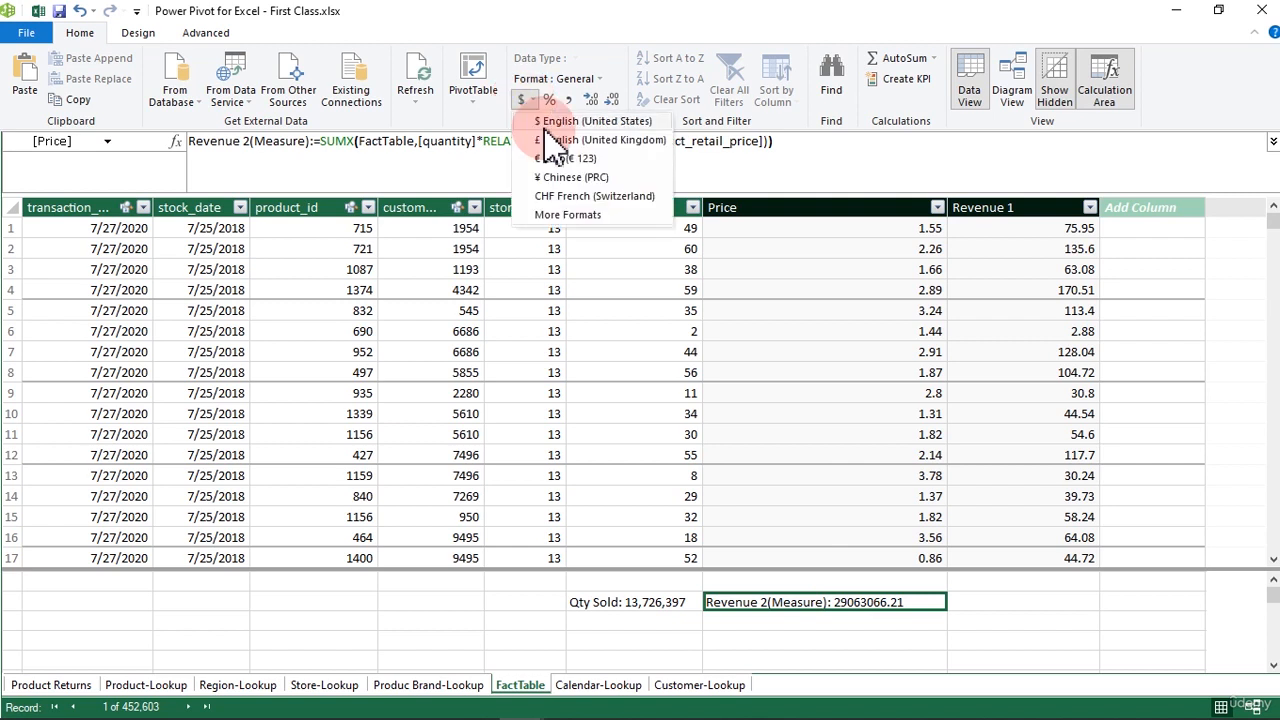
{"action": "left_click", "coordinate": [556, 122]}
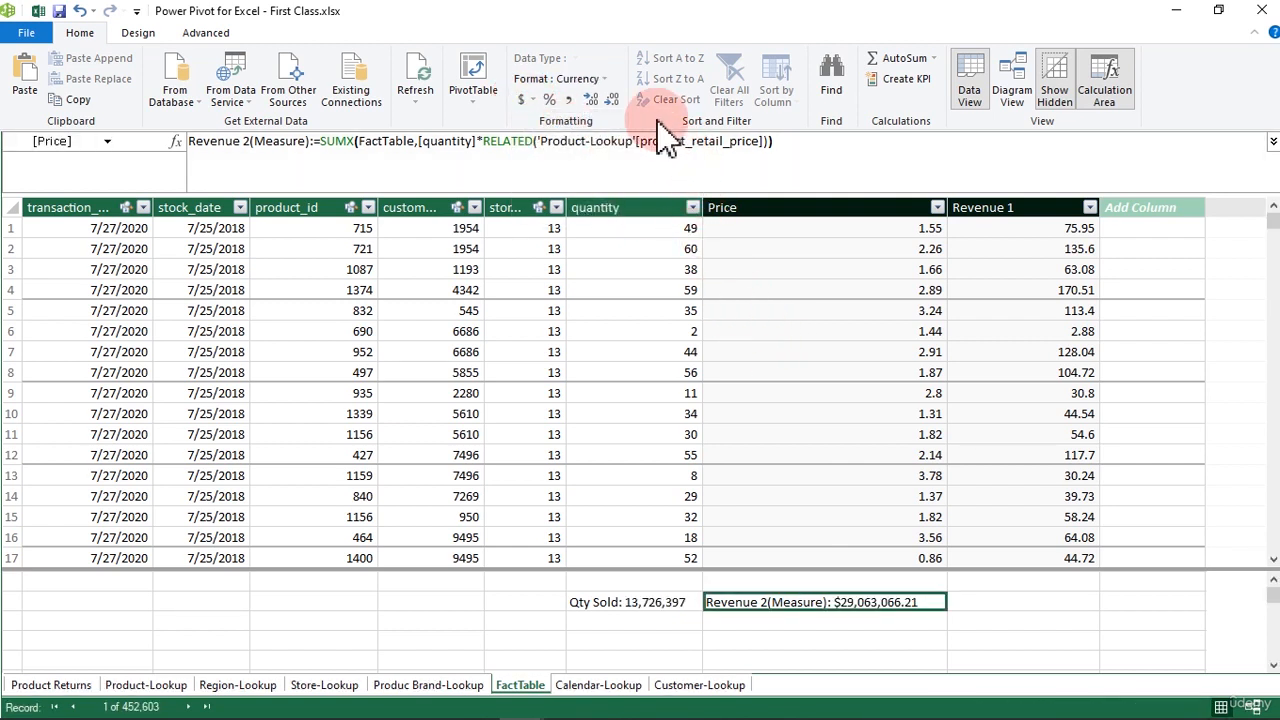
{"action": "left_click", "coordinate": [613, 100]}
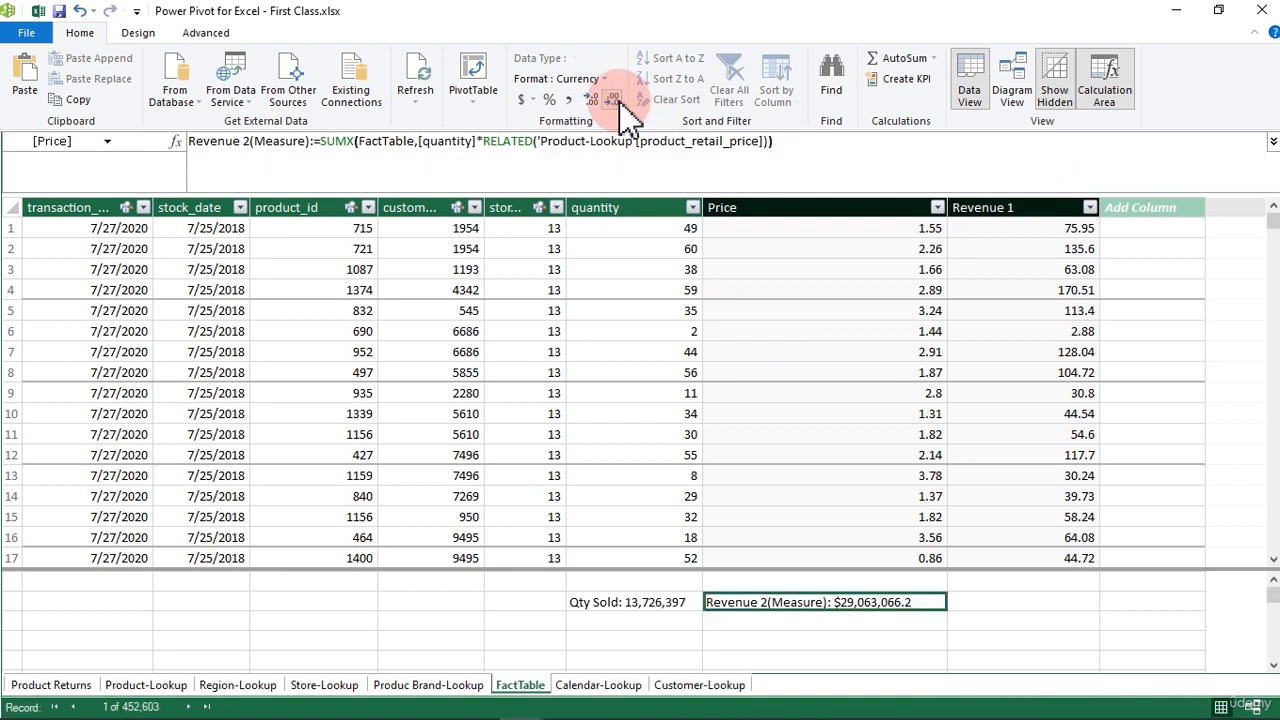
{"action": "left_click", "coordinate": [613, 100]}
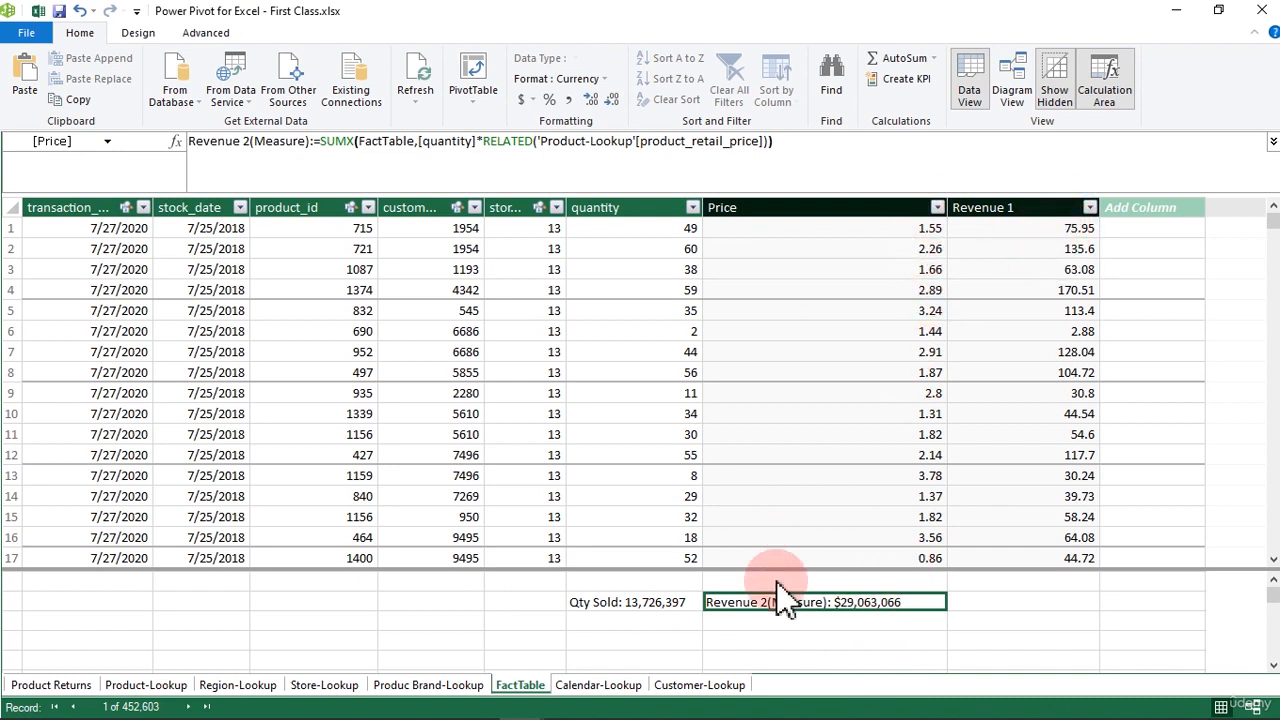
Add a measure below Revenue 2(Measure) with the formula =SUM(FactTable[Revenue 1])
{"action": "left_click", "coordinate": [744, 624]}
{"action": "type", "text": "="}
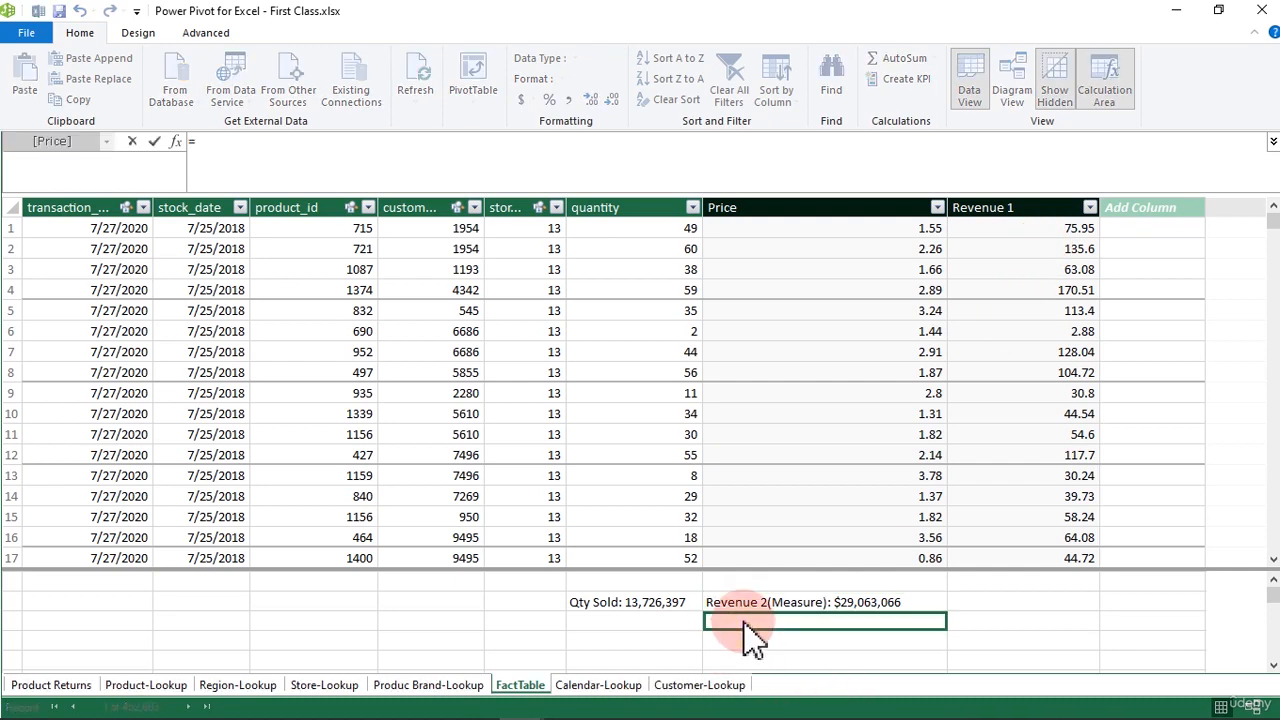
{"action": "type", "text": "SUM("}
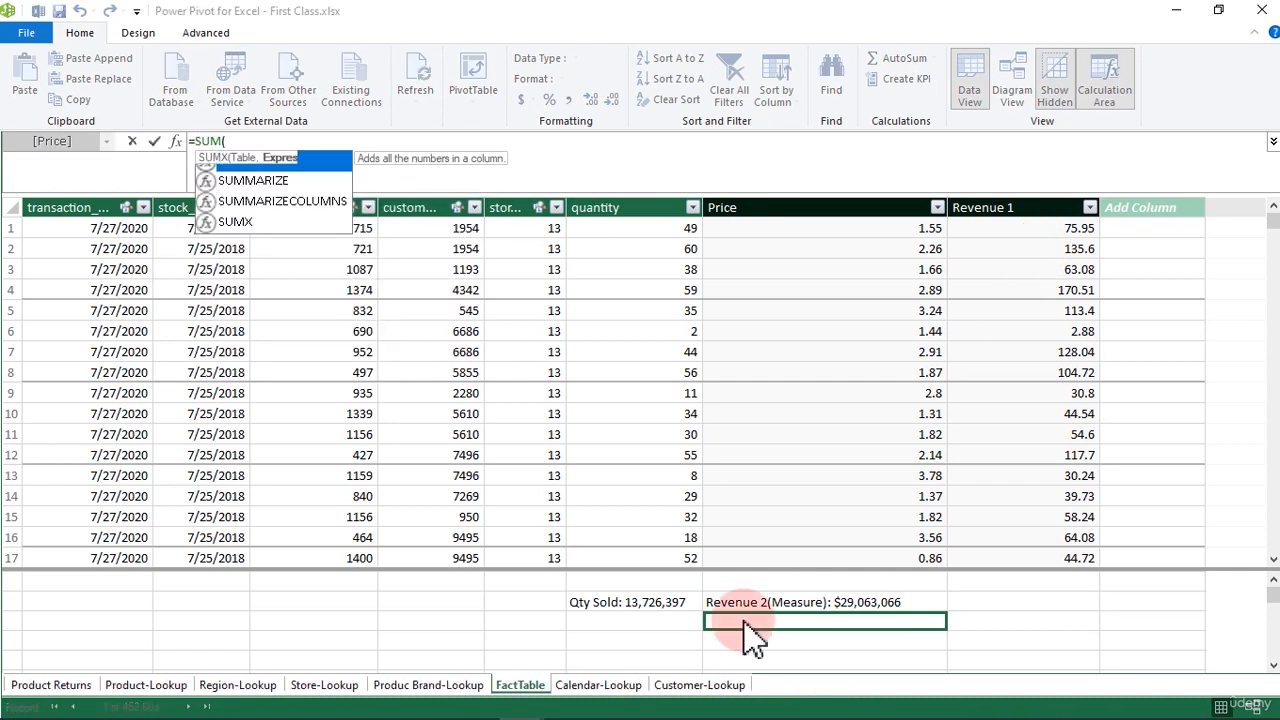
{"action": "left_click", "coordinate": [1024, 201]}
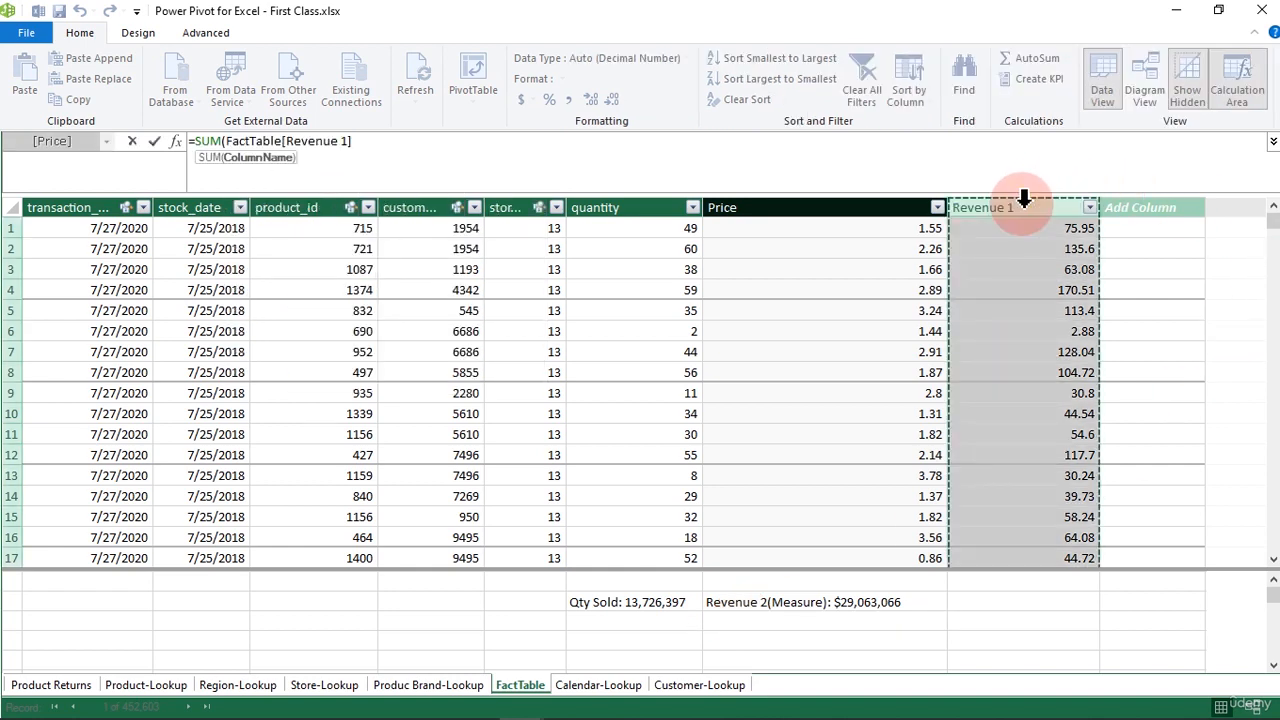
{"action": "type", "text": ")"}
{"action": "key", "text": "Return"}
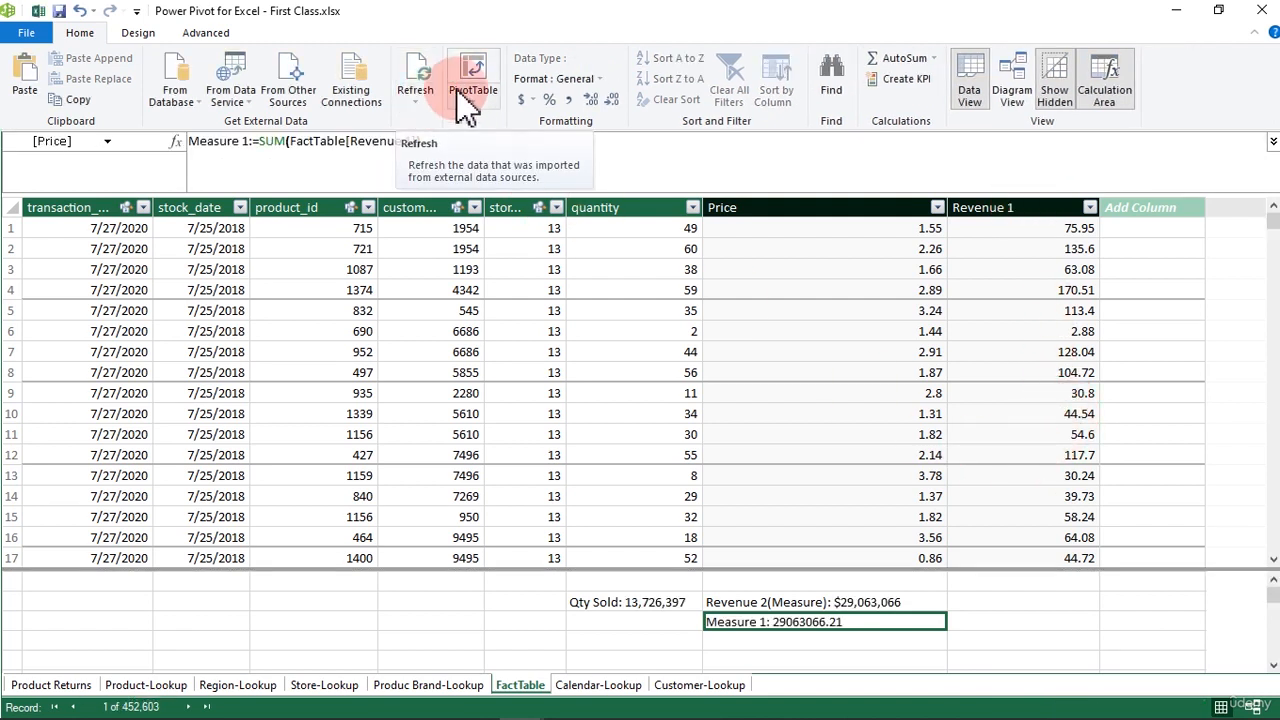
Format Measure 1 as English (United States) dollar currency with no decimal places
{"action": "left_click", "coordinate": [523, 103]}
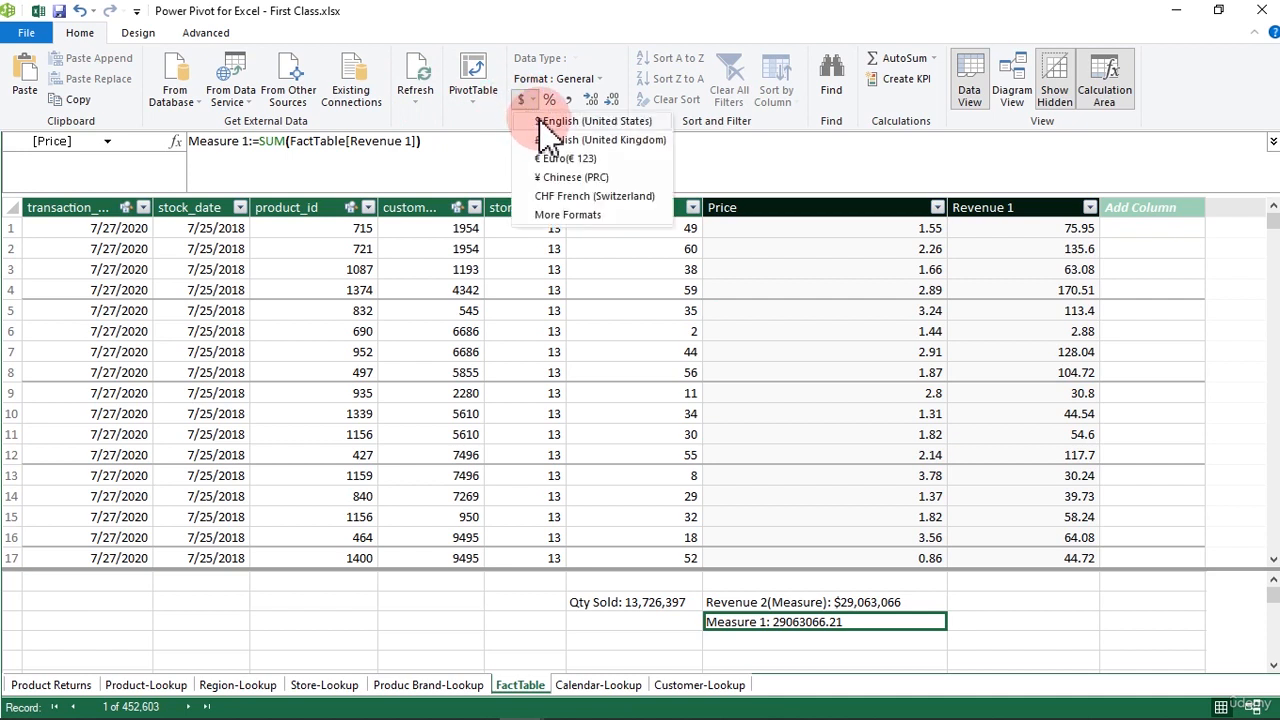
{"action": "left_click", "coordinate": [545, 121]}
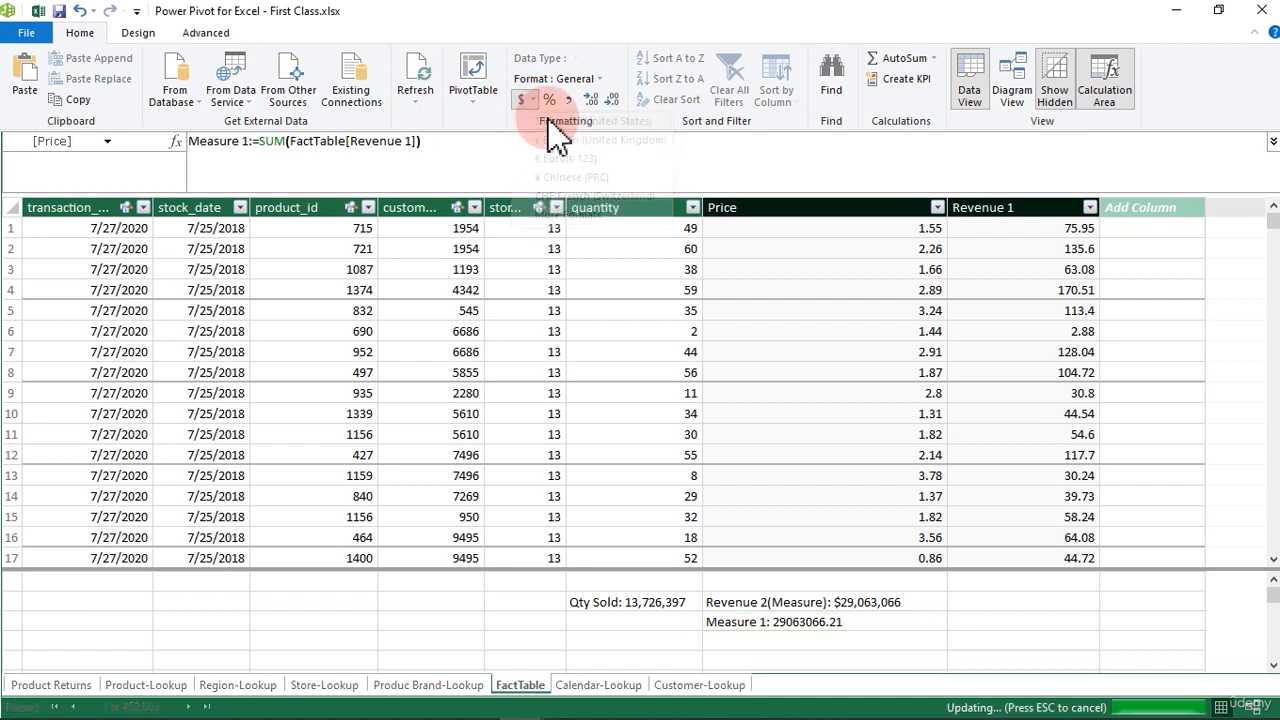
{"action": "left_click", "coordinate": [612, 101]}
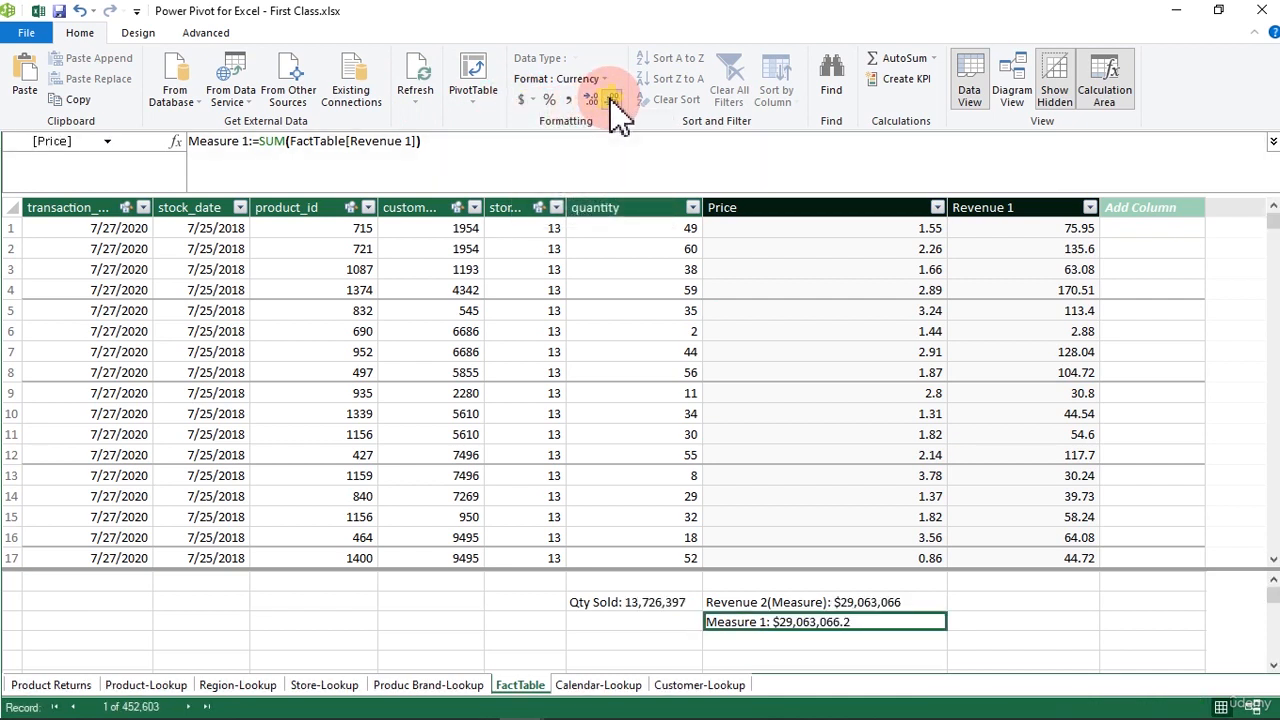
{"action": "left_click", "coordinate": [612, 101]}
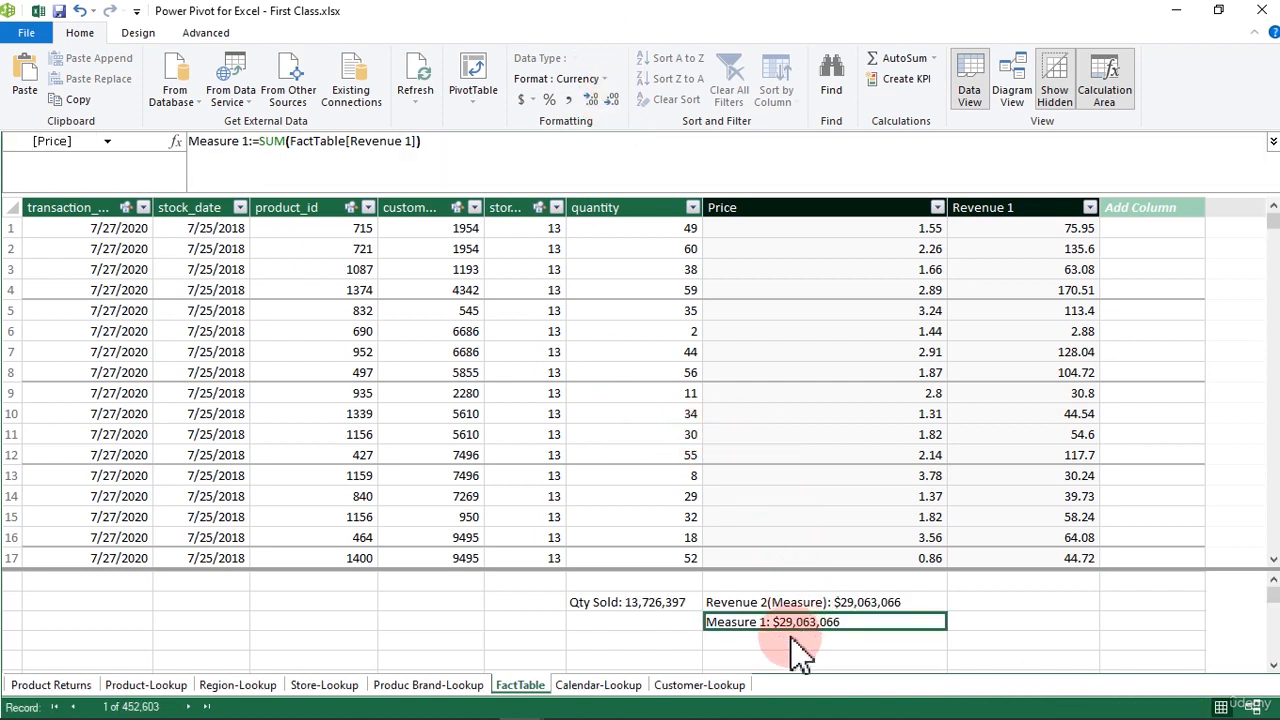
Review the Measure 1 formula, the Price column's RELATED formula and the quantity column it is multiplied with
{"action": "left_click", "coordinate": [257, 141]}
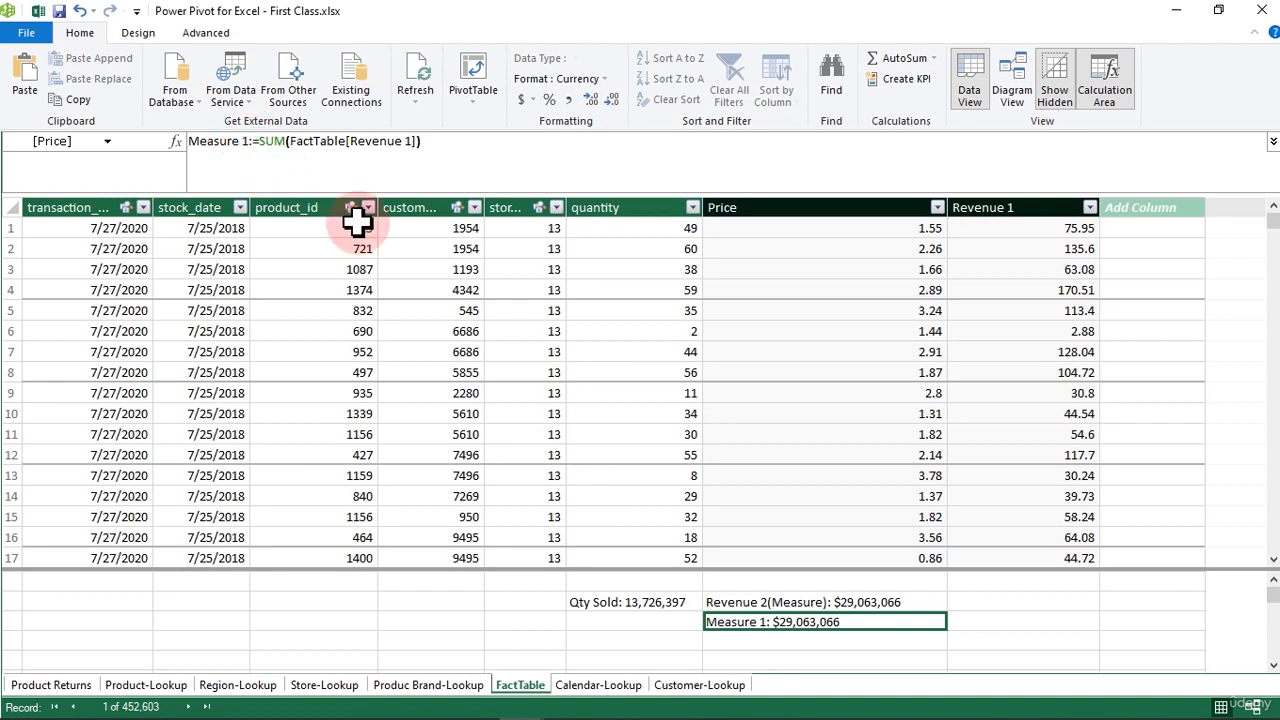
{"action": "left_click", "coordinate": [841, 624]}
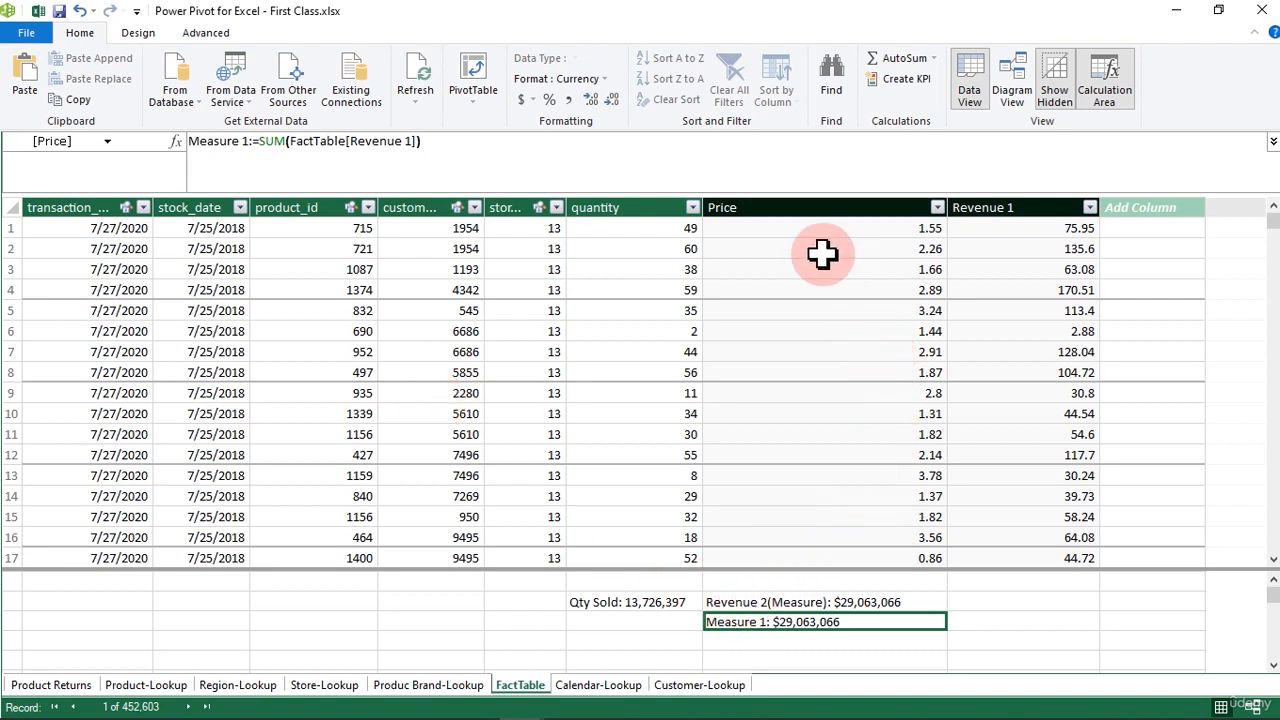
{"action": "left_click", "coordinate": [807, 222]}
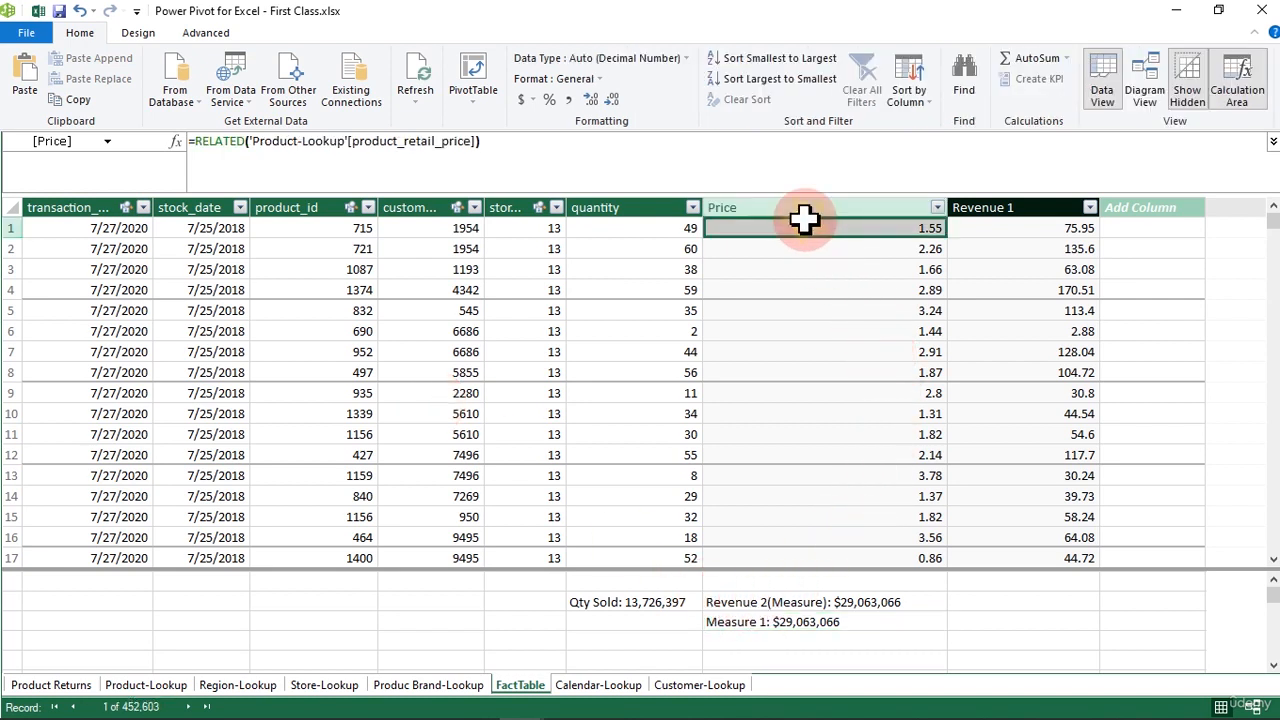
{"action": "left_click", "coordinate": [644, 229]}
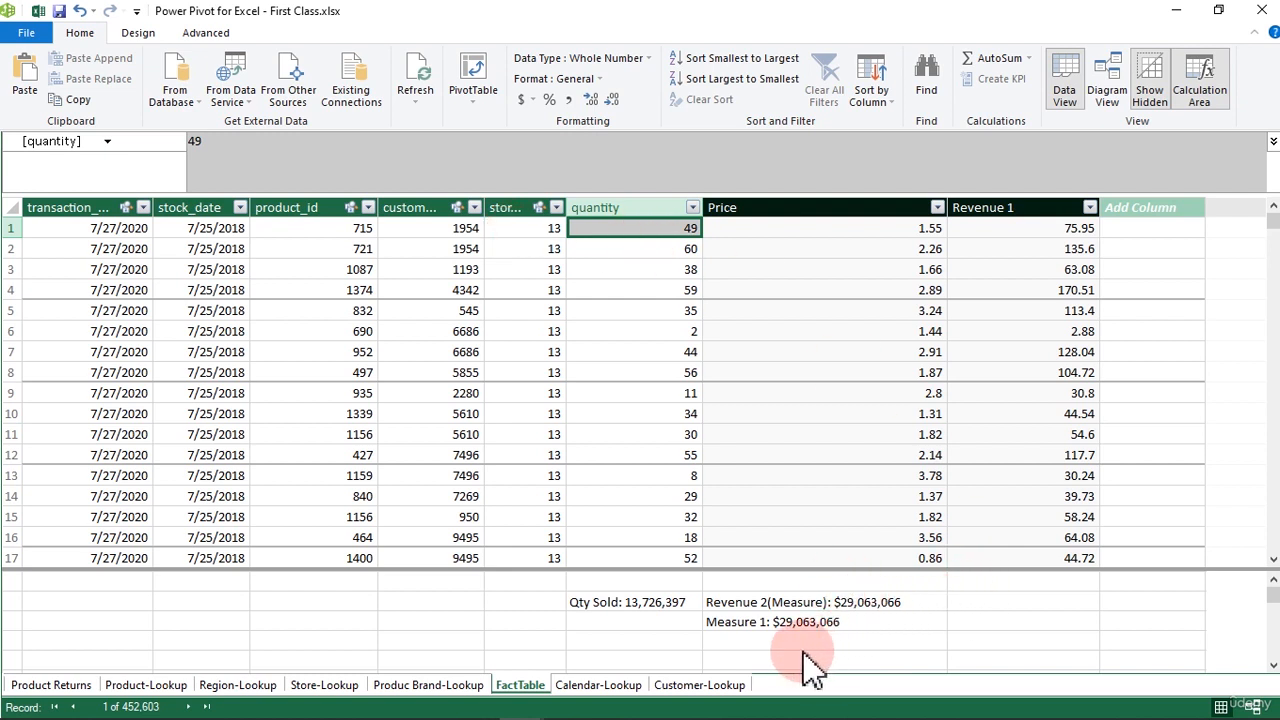
{"action": "mouse_move", "coordinate": [640, 717]}
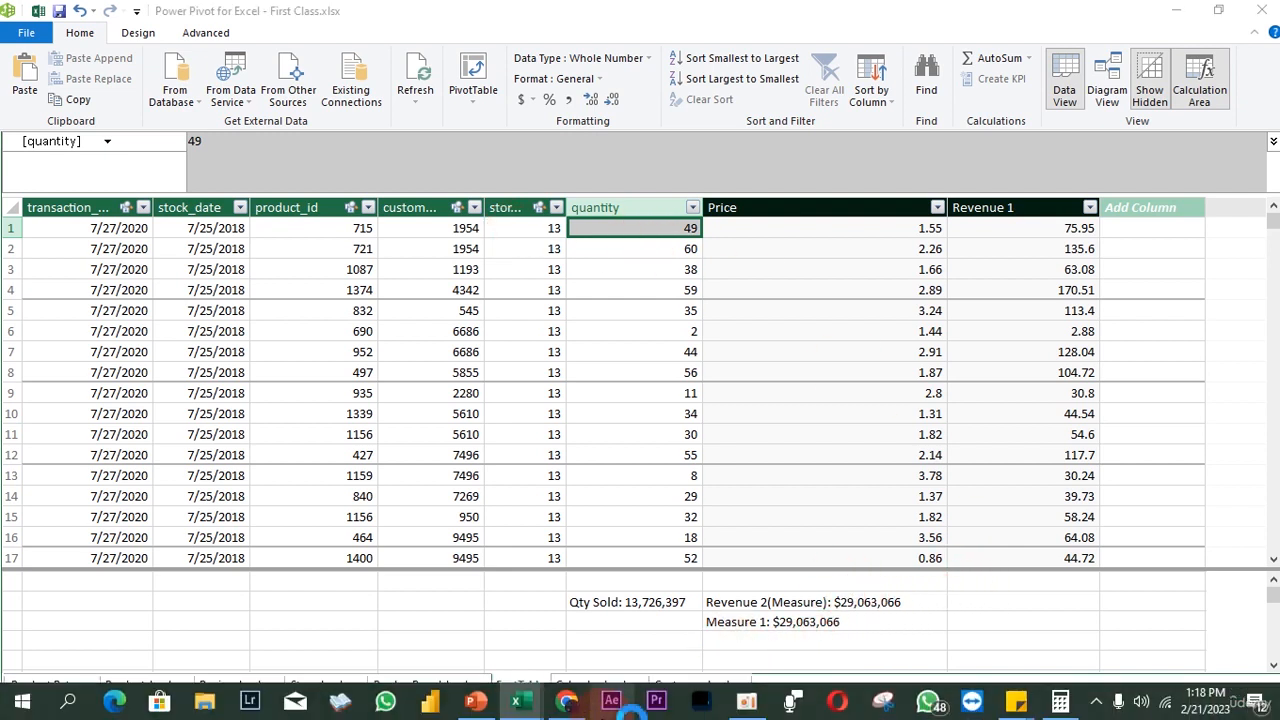
Start a new measure in the cell below Measure 1 with =SUMX(FactTable, as the function and table argument
{"action": "left_click", "coordinate": [758, 641]}
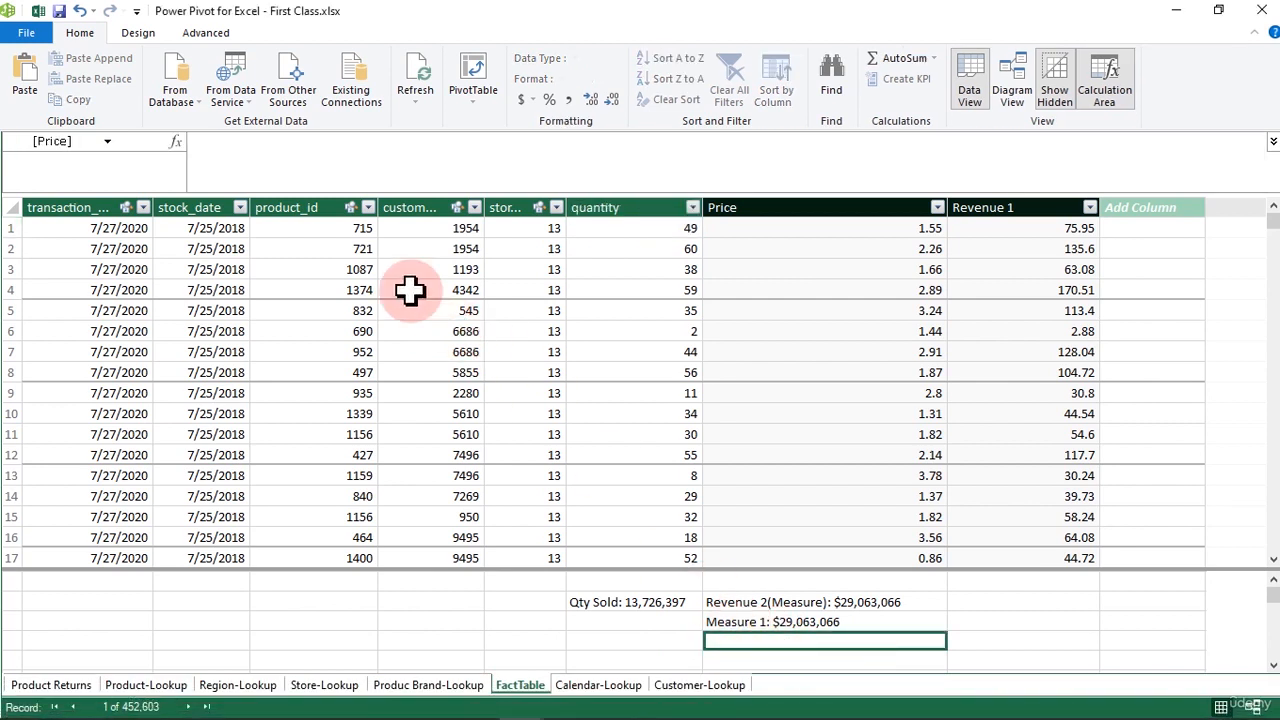
{"action": "left_click", "coordinate": [329, 149]}
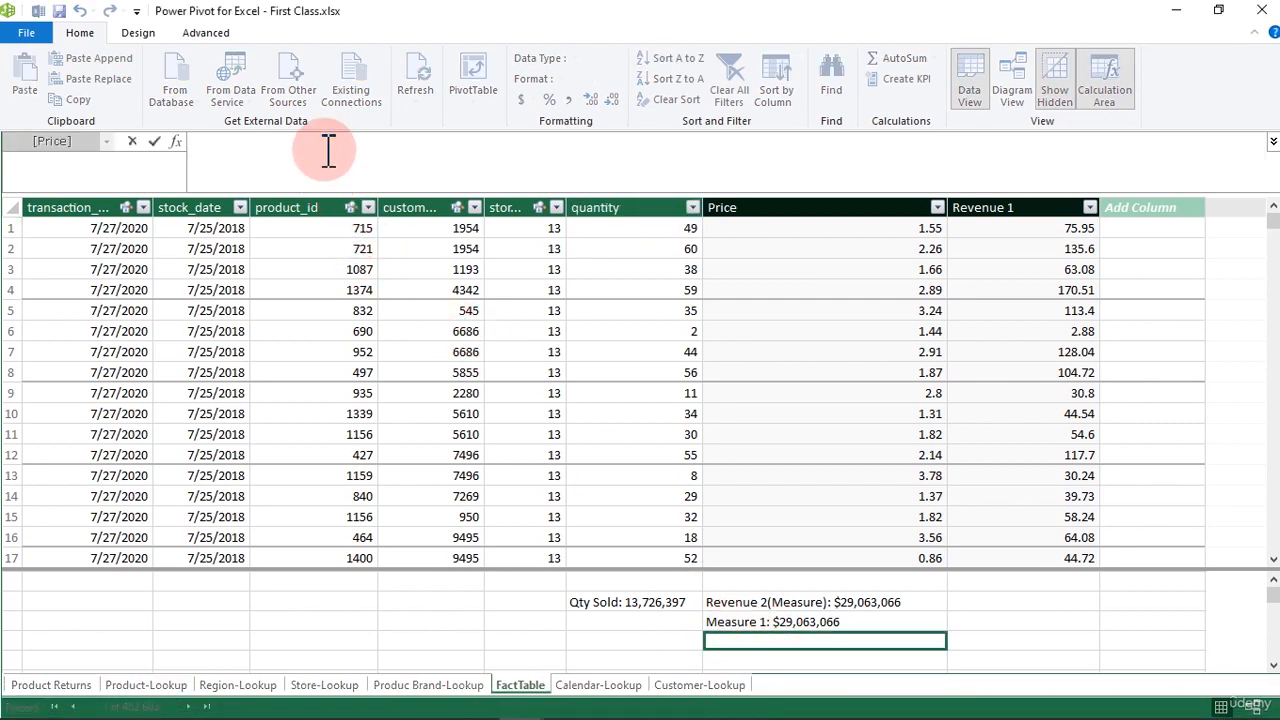
{"action": "type", "text": "=sum"}
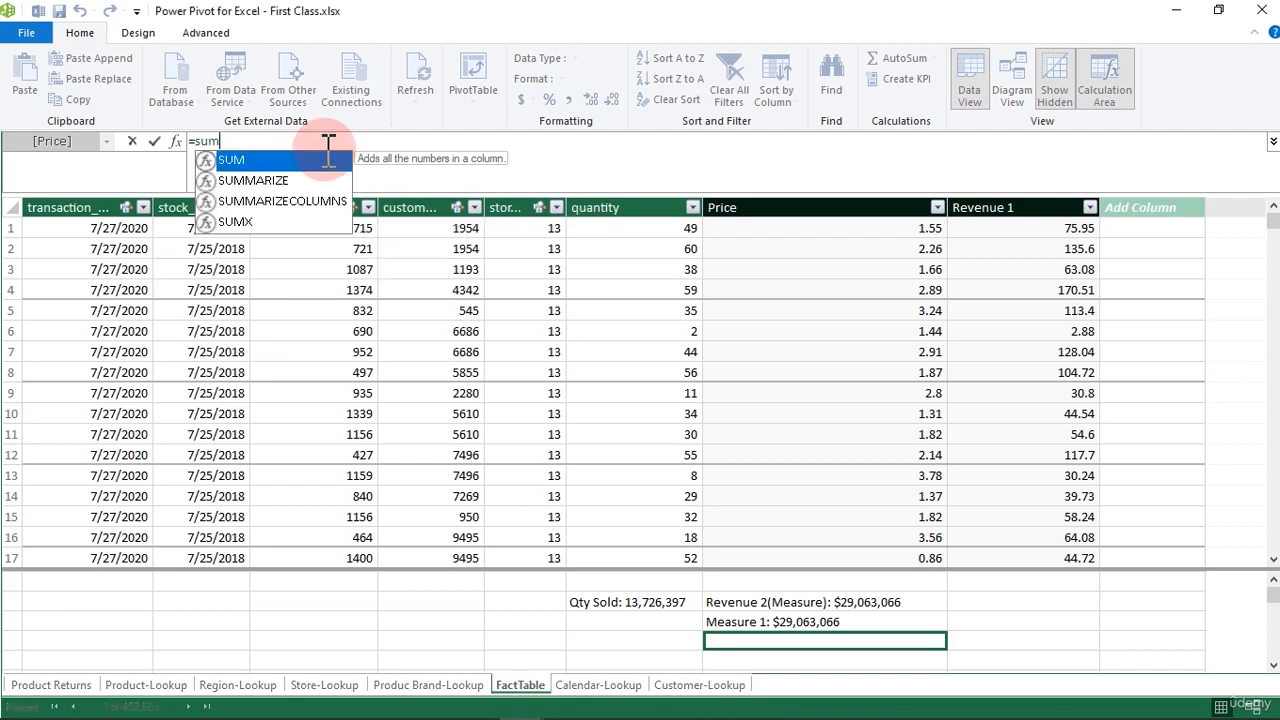
{"action": "type", "text": "x"}
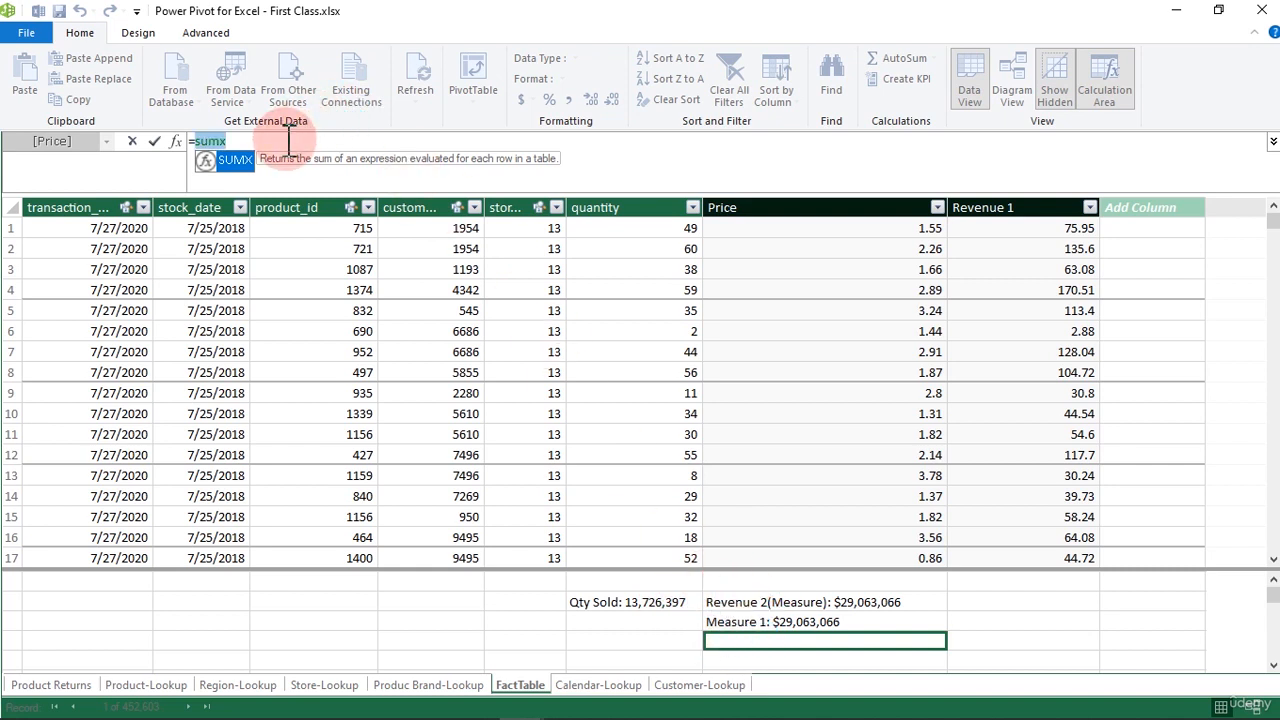
{"action": "key", "text": "Tab"}
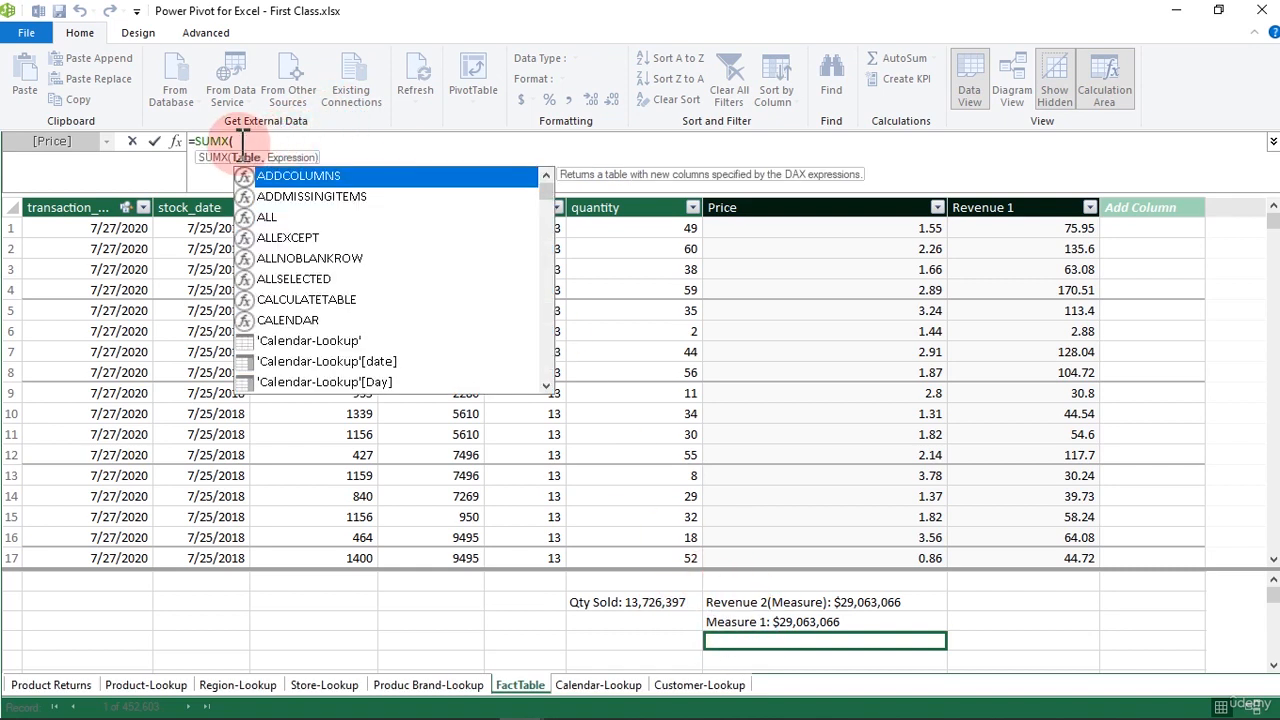
{"action": "type", "text": "fa"}
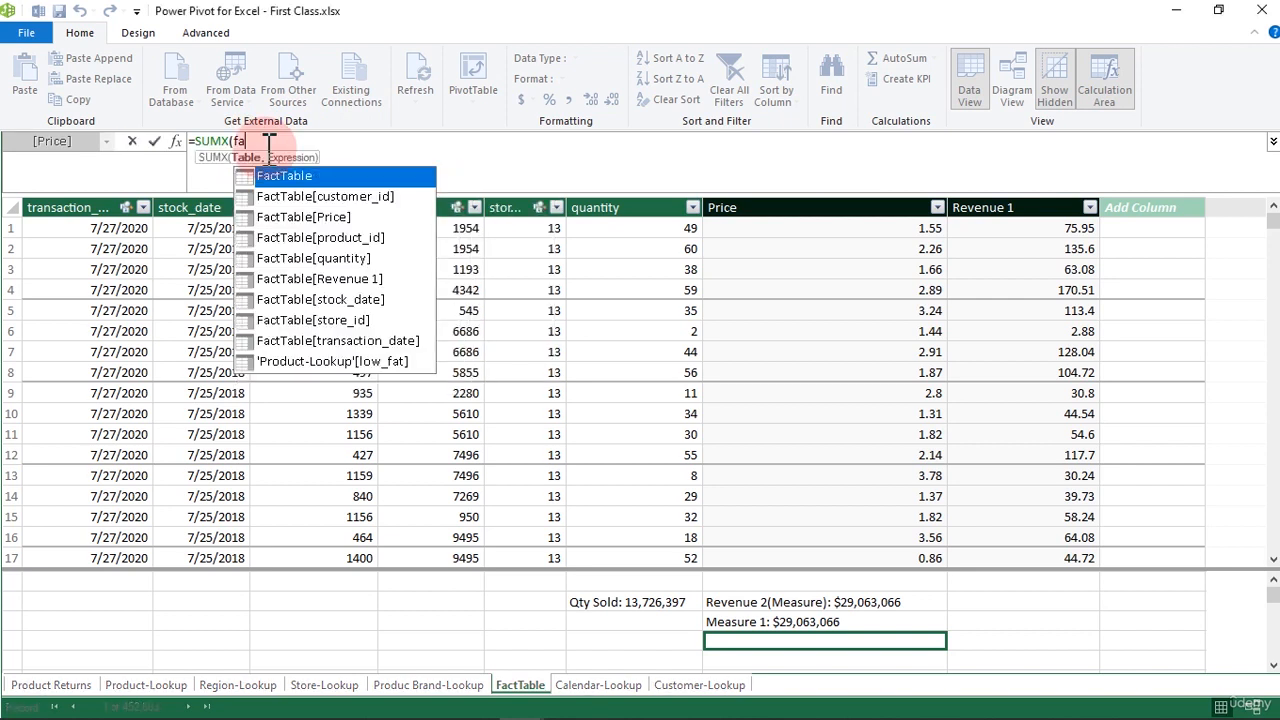
{"action": "key", "text": "Tab"}
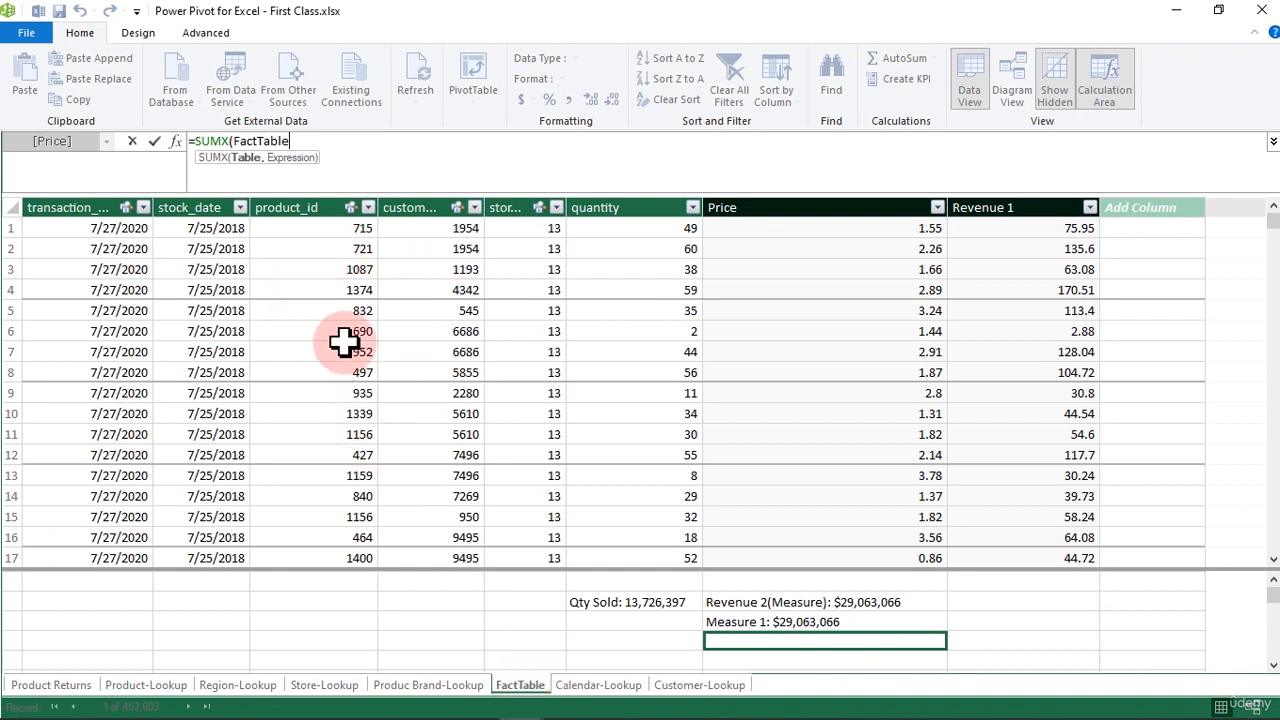
{"action": "type", "text": ","}
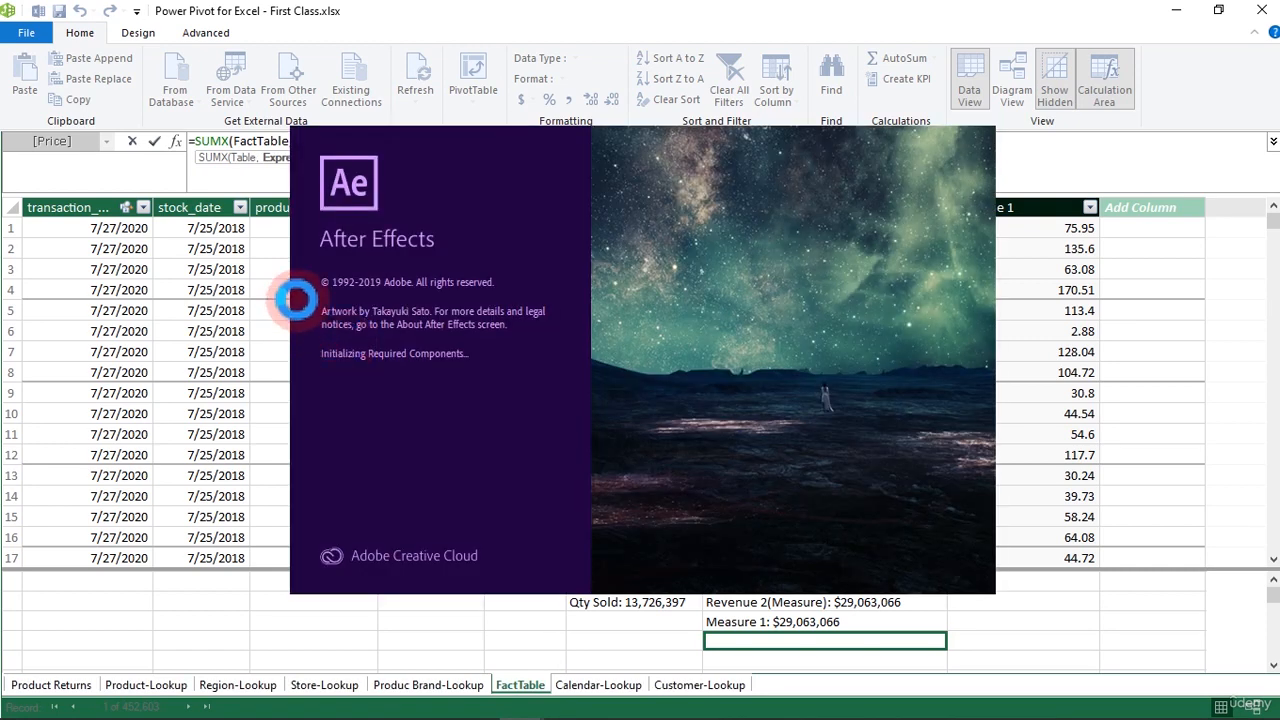
Enter [quantity]* as the start of the expression argument after FactTable in the new SUMX measure
{"action": "left_click", "coordinate": [256, 138]}
{"action": "left_click", "coordinate": [313, 147]}
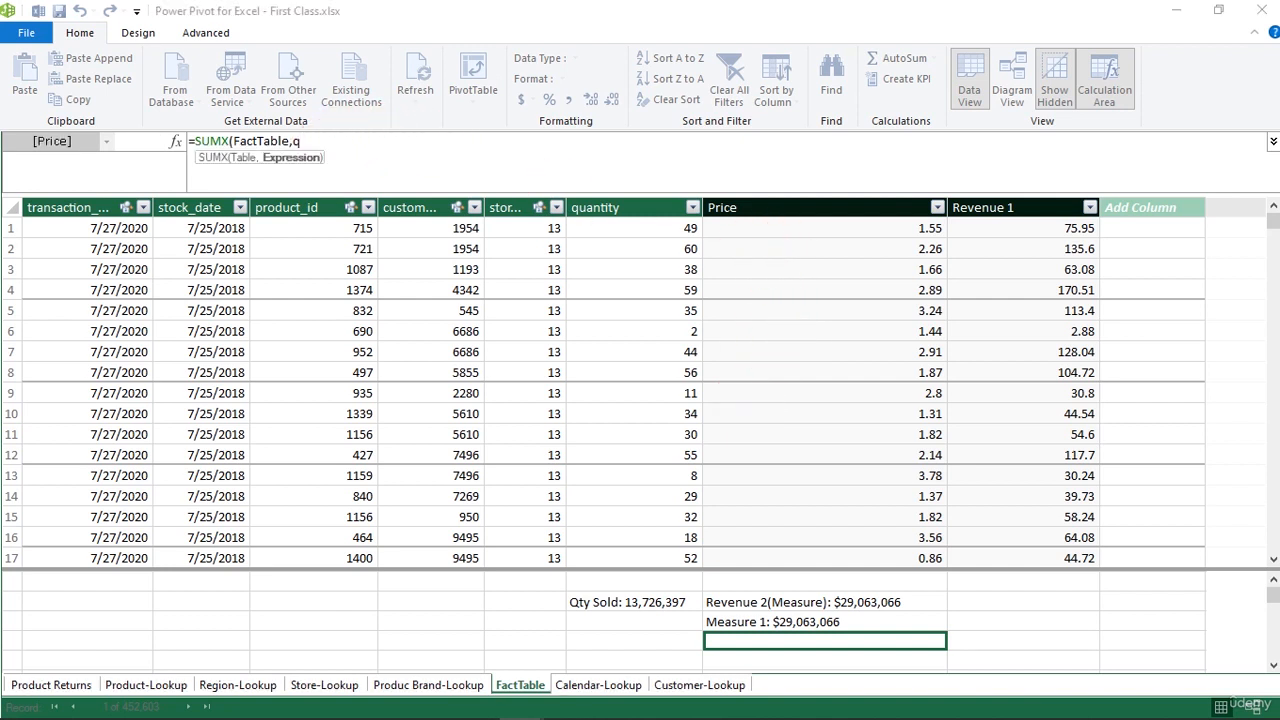
{"action": "type", "text": "qu"}
{"action": "key", "text": "Down"}
{"action": "key", "text": "Down"}
{"action": "key", "text": "Down"}
{"action": "key", "text": "Down"}
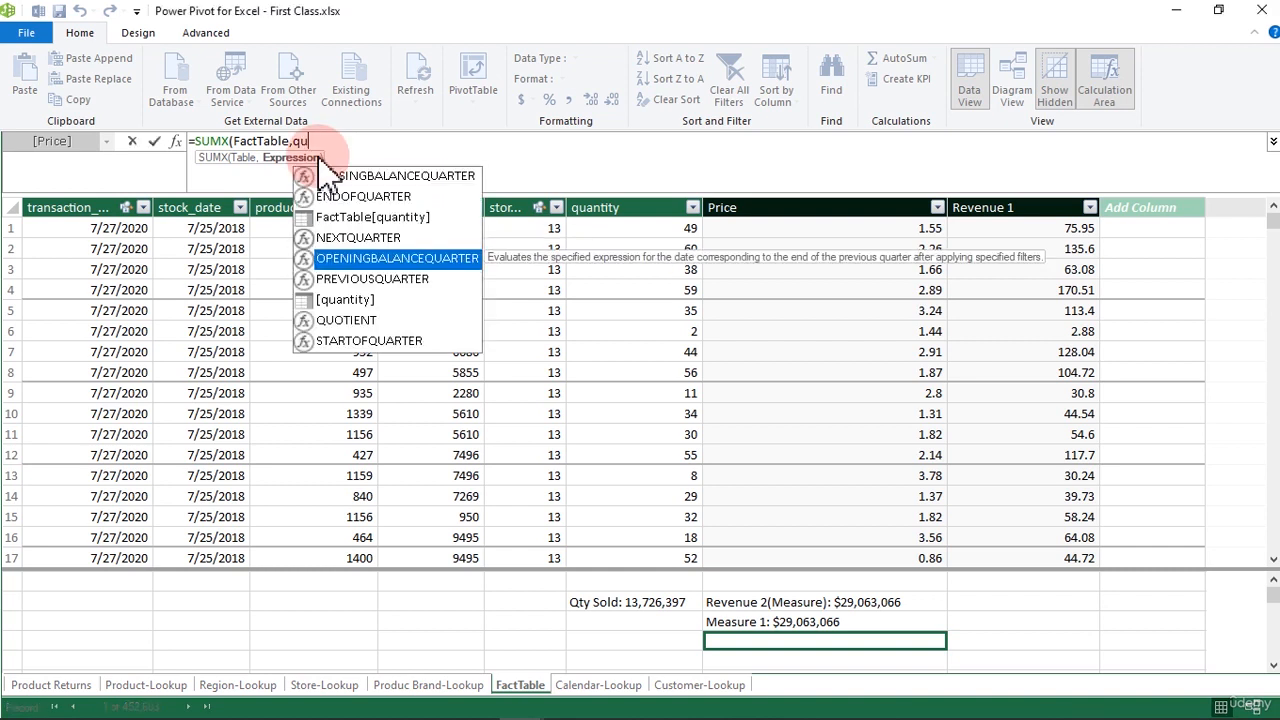
{"action": "key", "text": "Tab"}
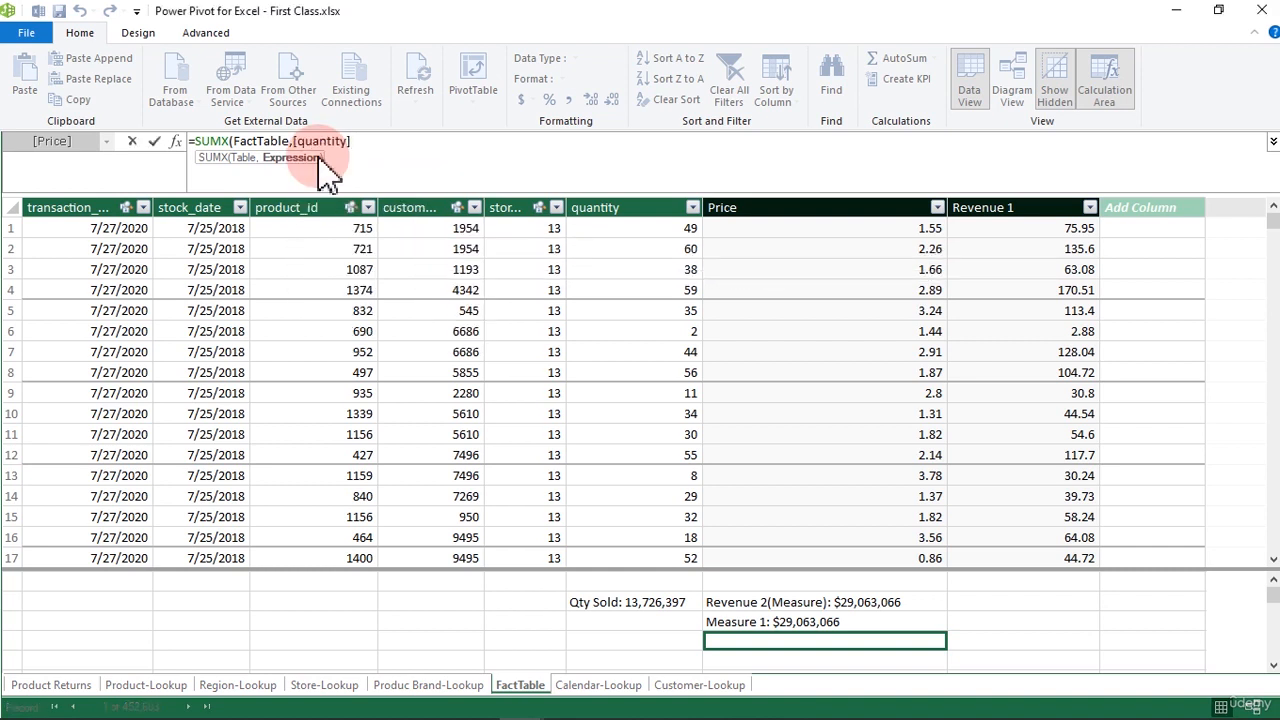
{"action": "type", "text": "*"}
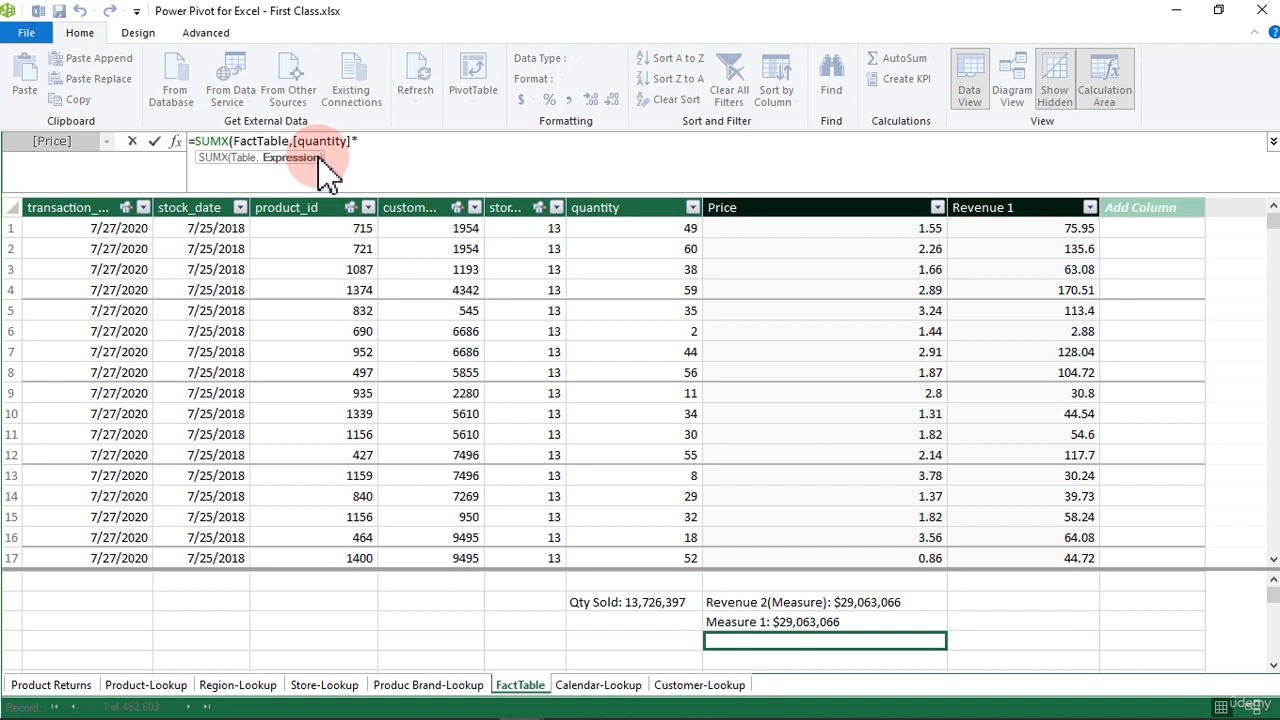
Complete the product with the [Price] column, close the SUMX function and commit the measure
{"action": "type", "text": "pri"}
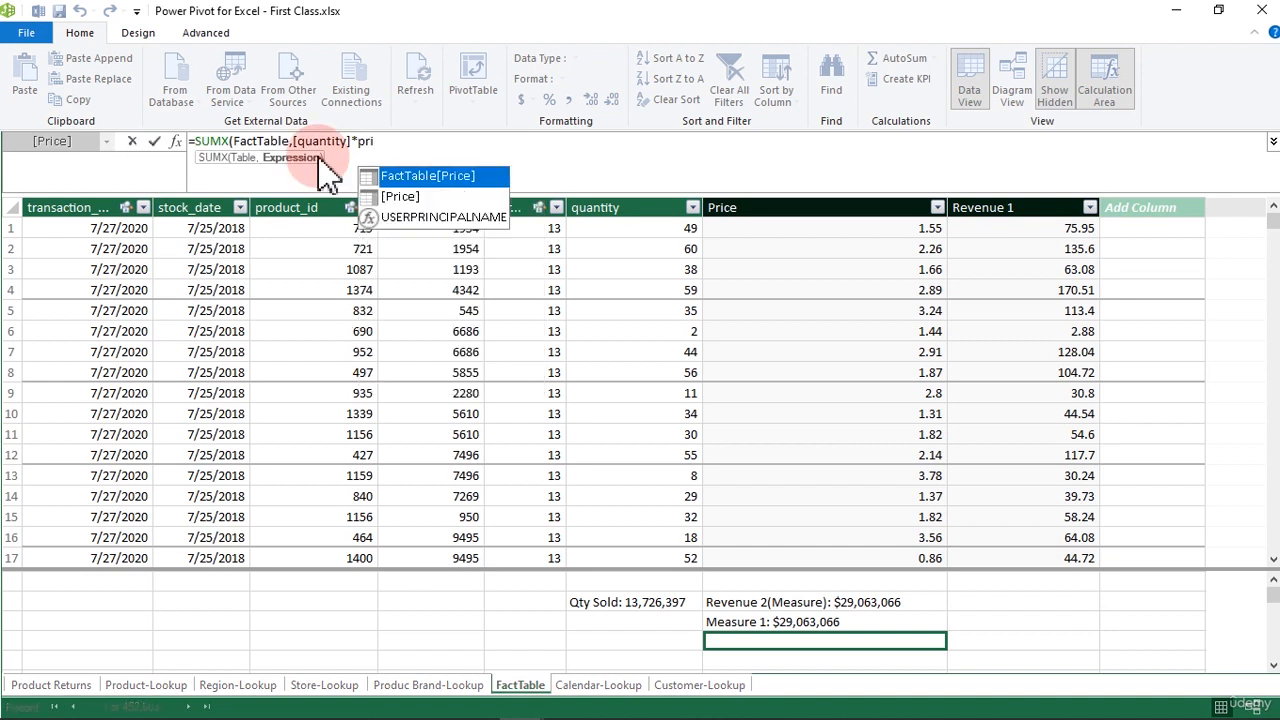
{"action": "key", "text": "Down"}
{"action": "key", "text": "Tab"}
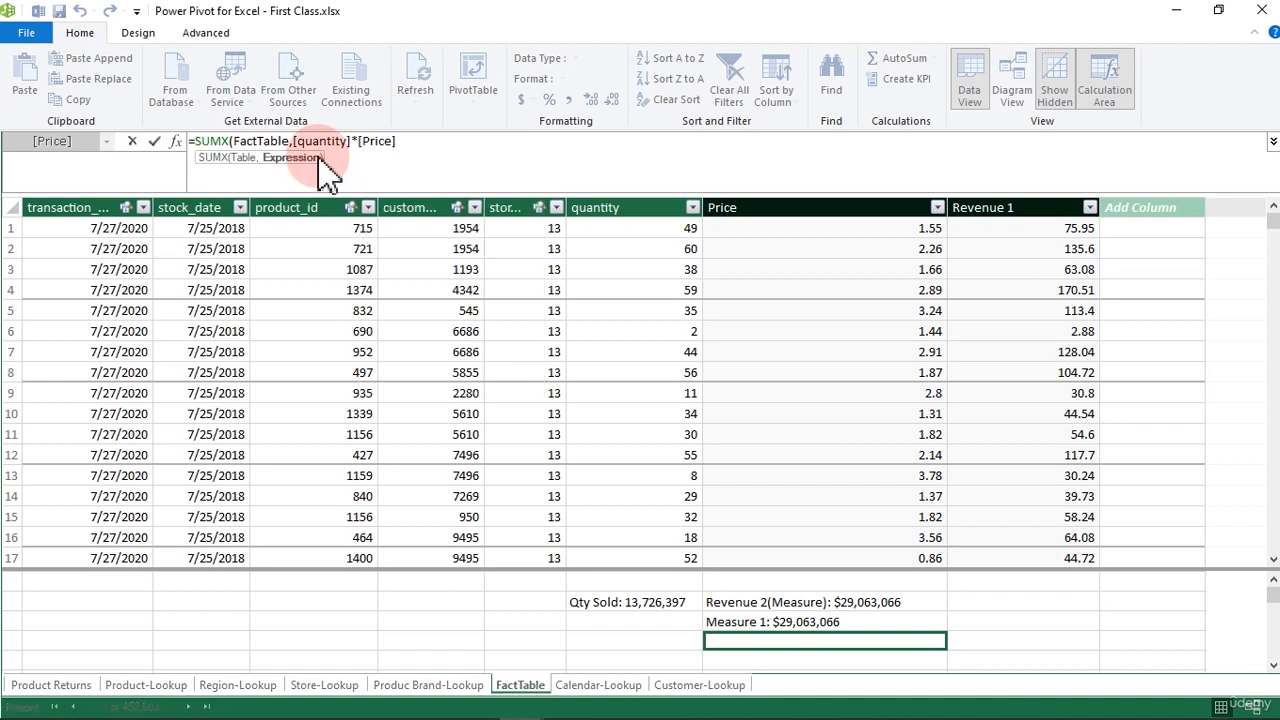
{"action": "type", "text": ")"}
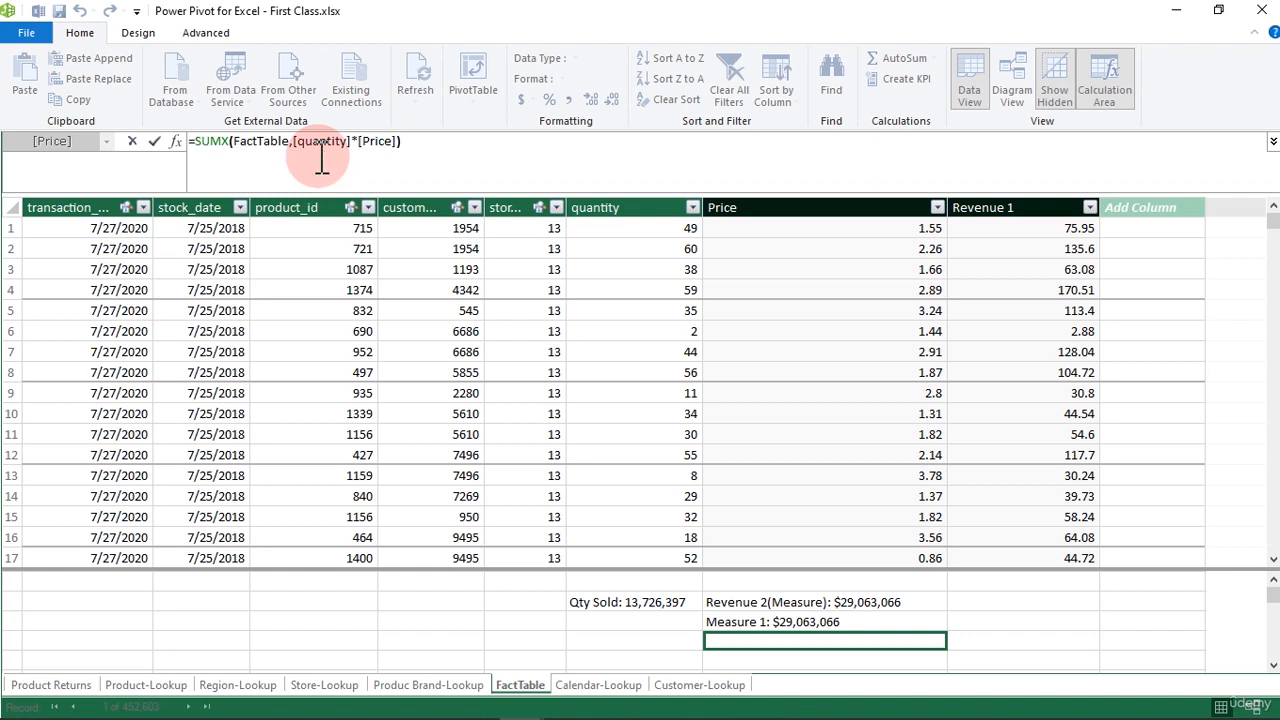
{"action": "key", "text": "Return"}
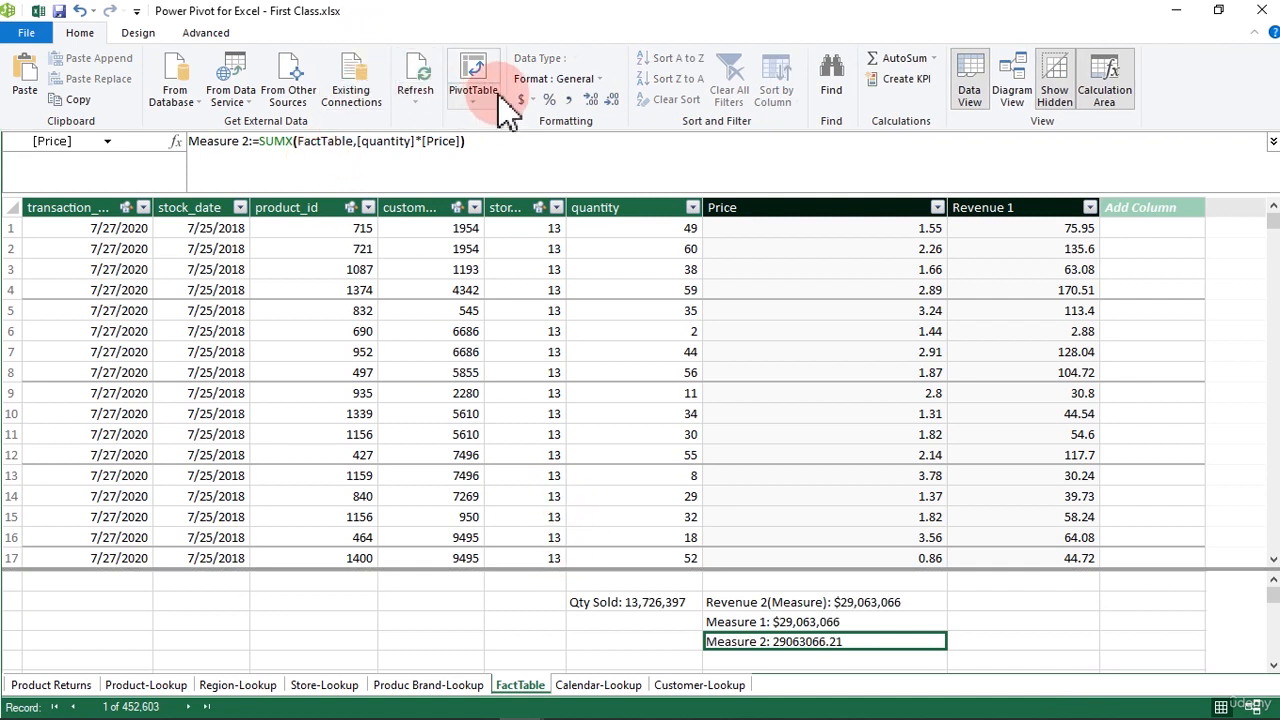
Format Measure 2 as English (United States) dollar currency with no decimal places
{"action": "left_click", "coordinate": [531, 101]}
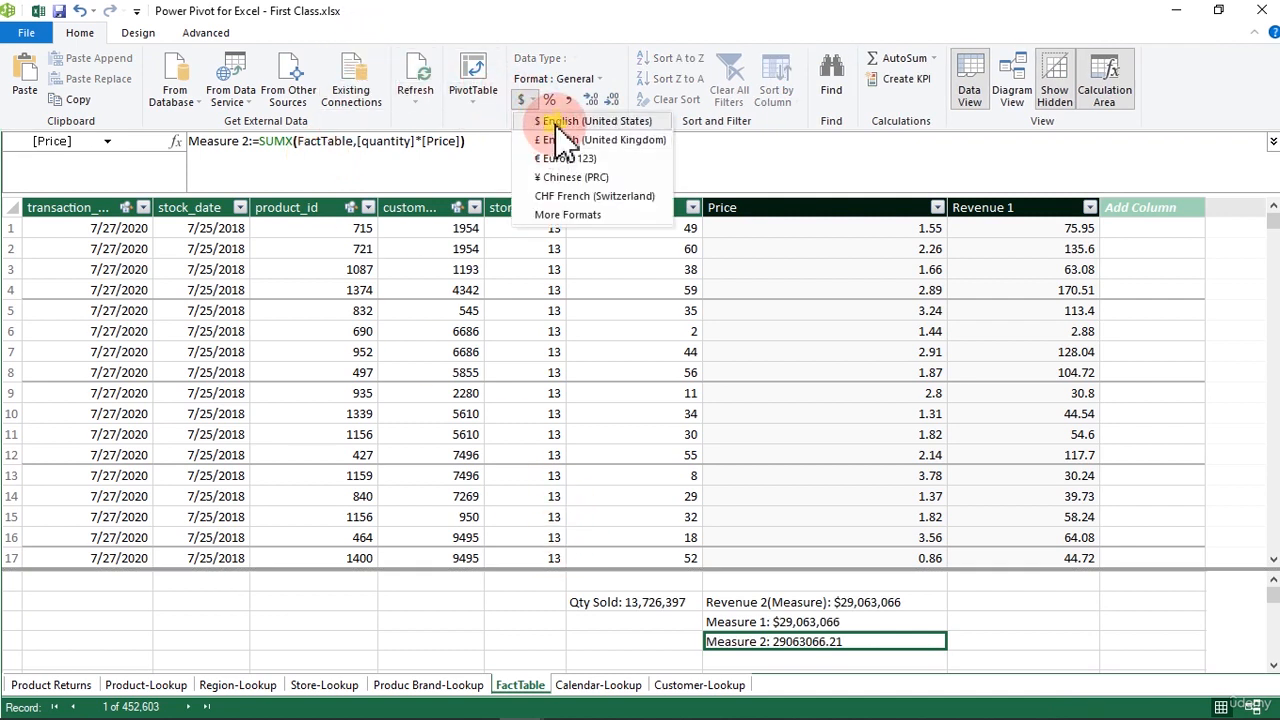
{"action": "left_click", "coordinate": [558, 122]}
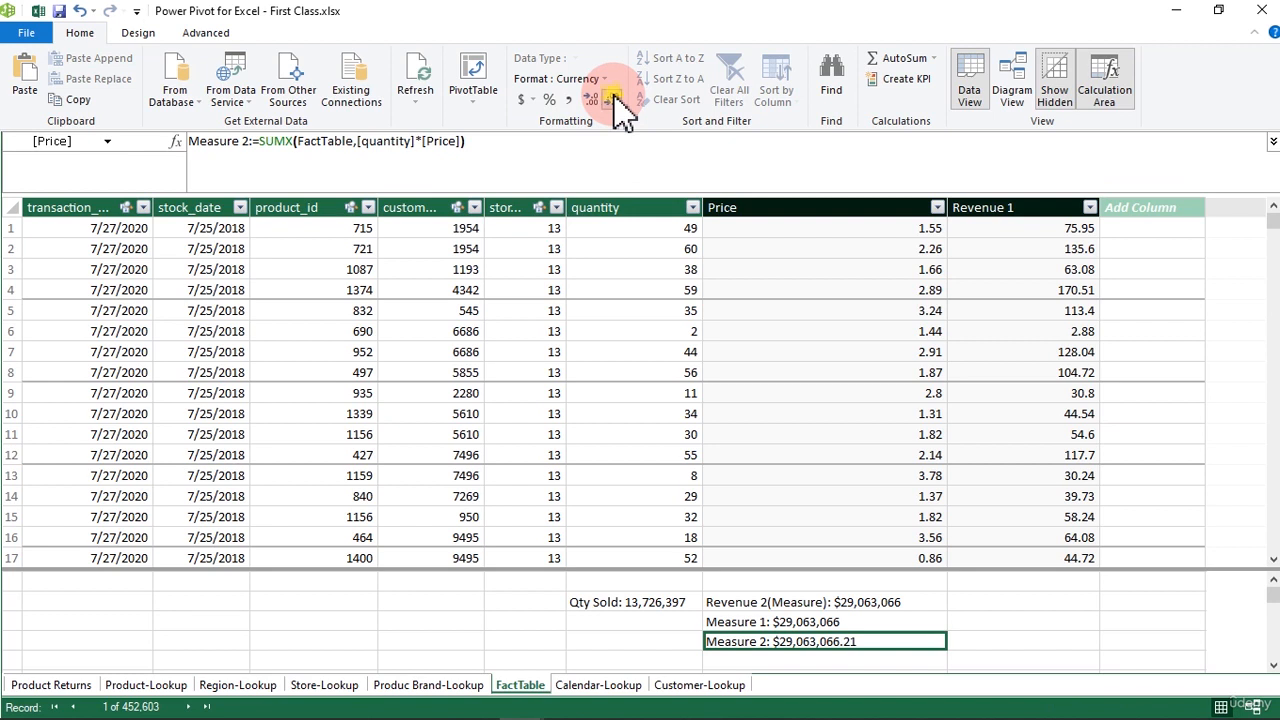
{"action": "left_click", "coordinate": [614, 98]}
{"action": "left_click", "coordinate": [614, 98]}
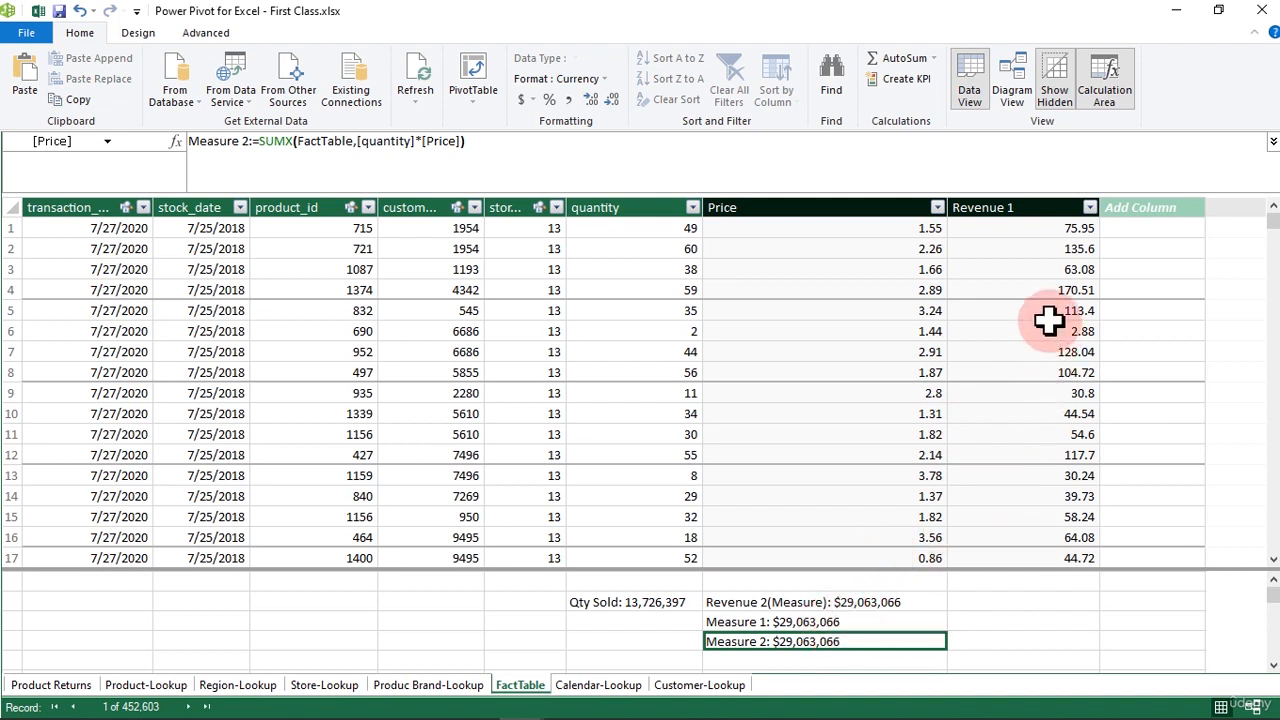
Delete Measure 2 permanently from the model
{"action": "right_click", "coordinate": [780, 648]}
{"action": "key", "text": "Escape"}
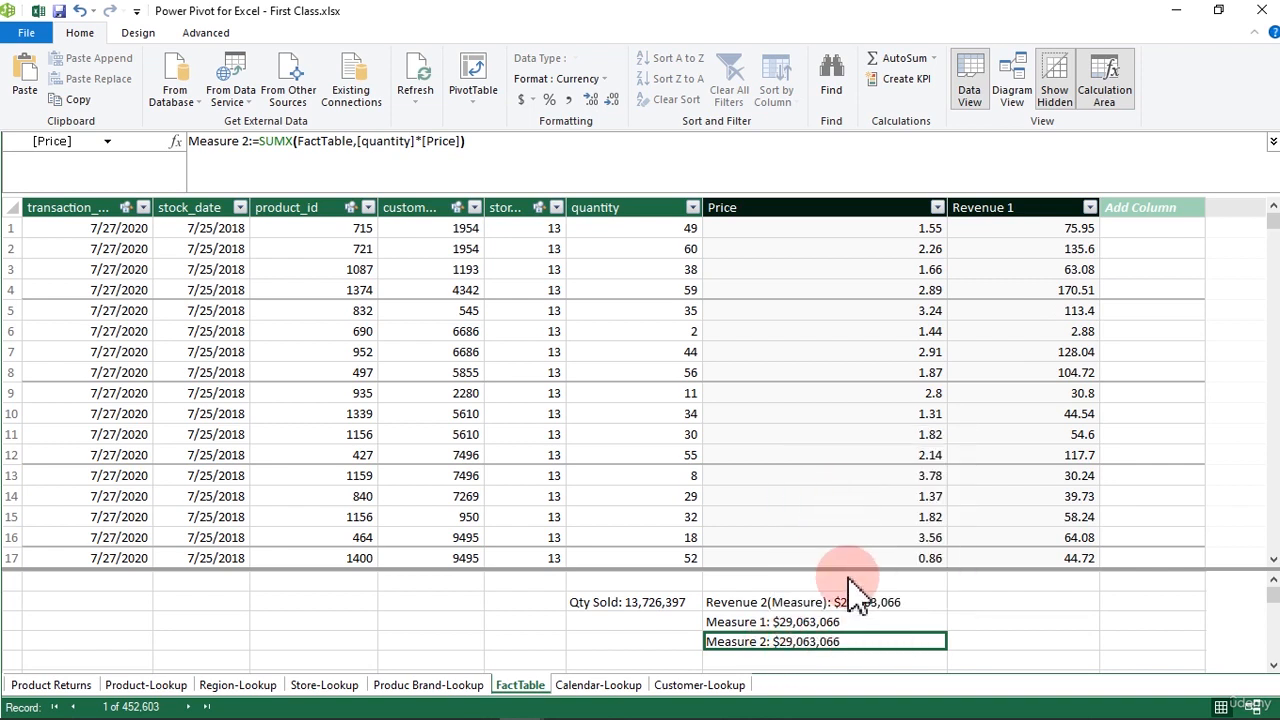
{"action": "key", "text": "Delete"}
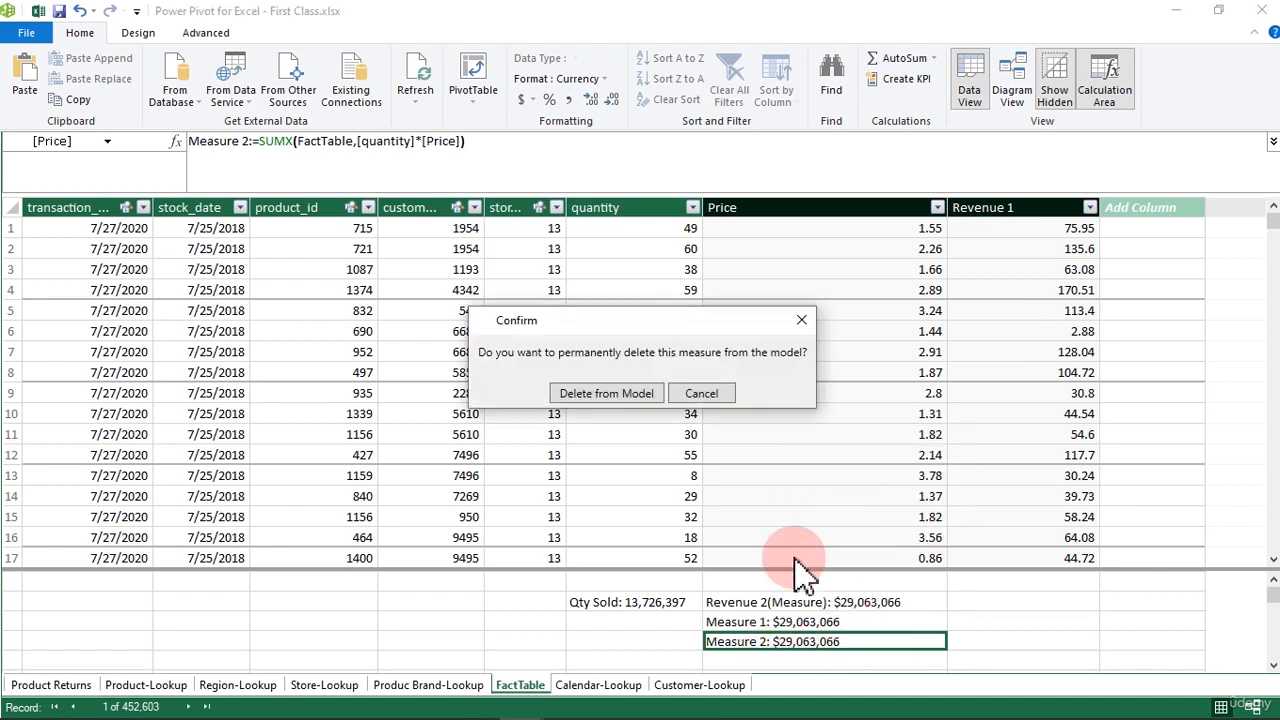
{"action": "left_click", "coordinate": [607, 393]}
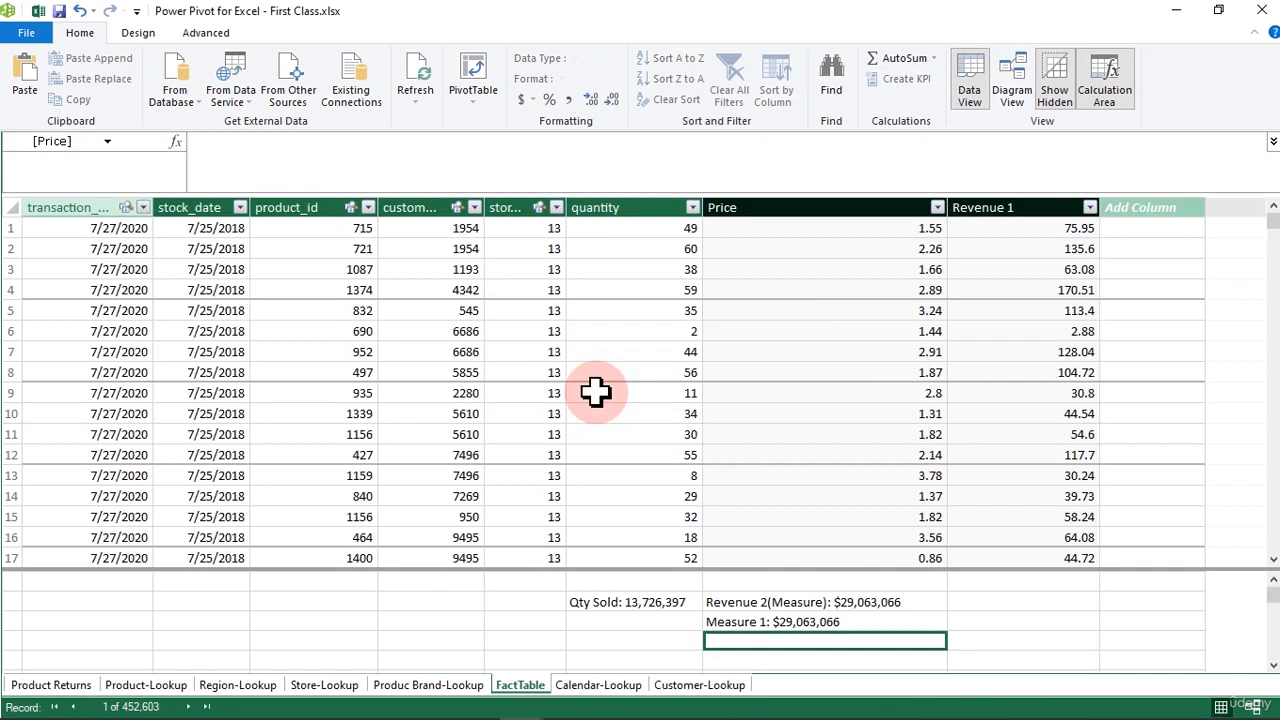
Delete Measure 1 permanently from the model
{"action": "right_click", "coordinate": [785, 624]}
{"action": "left_click", "coordinate": [830, 603]}
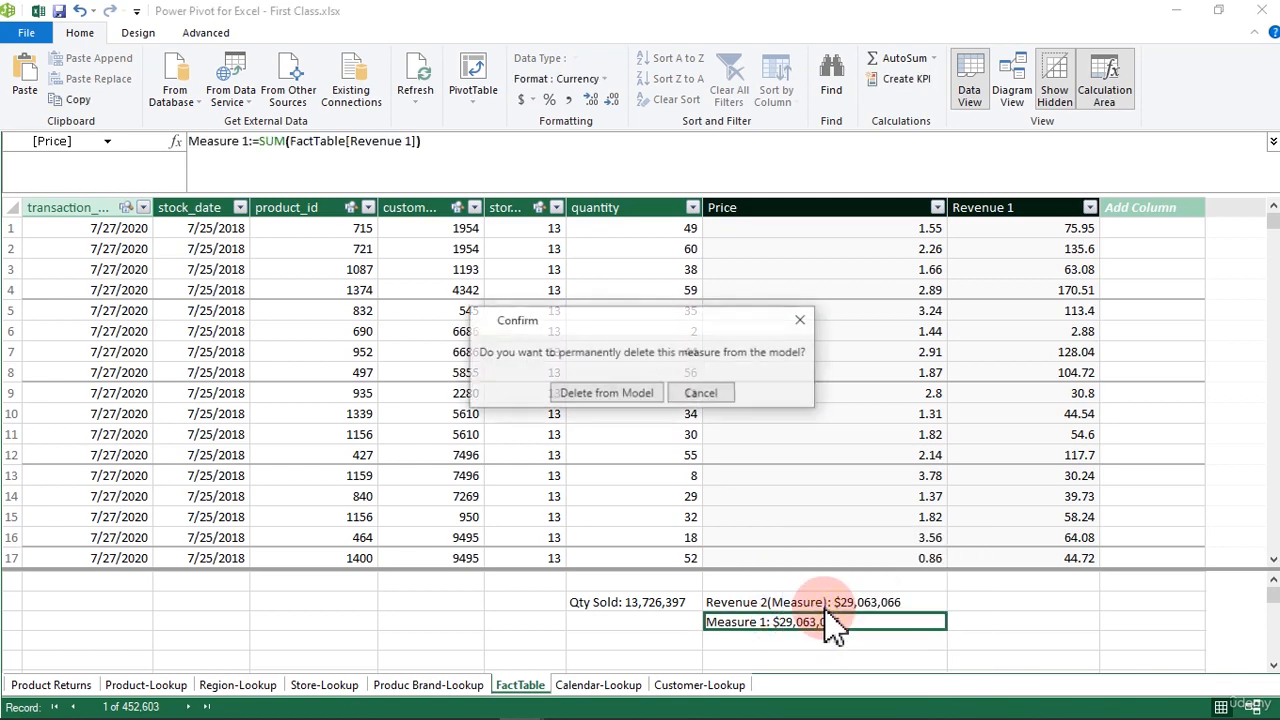
{"action": "left_click", "coordinate": [604, 393]}
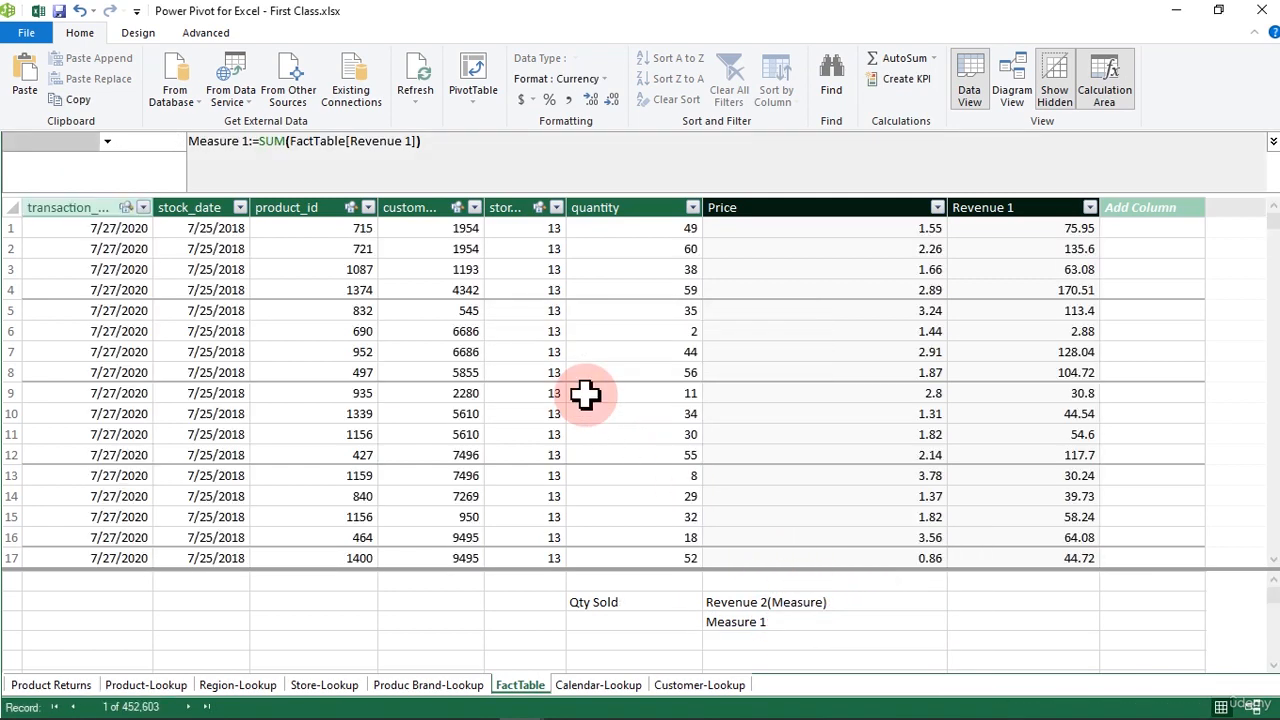
Compare the formula of Revenue 2(Measure) with that of the Revenue 1 calculated column
{"action": "left_click", "coordinate": [840, 602]}
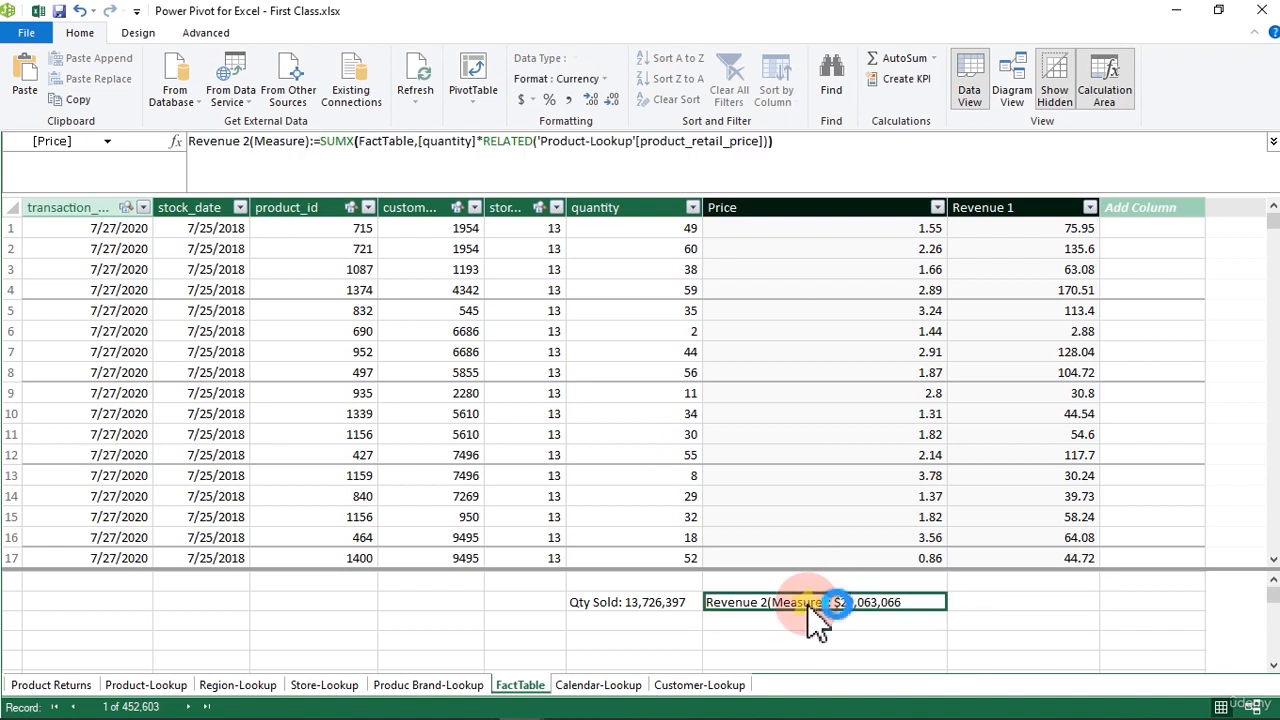
{"action": "left_click", "coordinate": [1021, 213]}
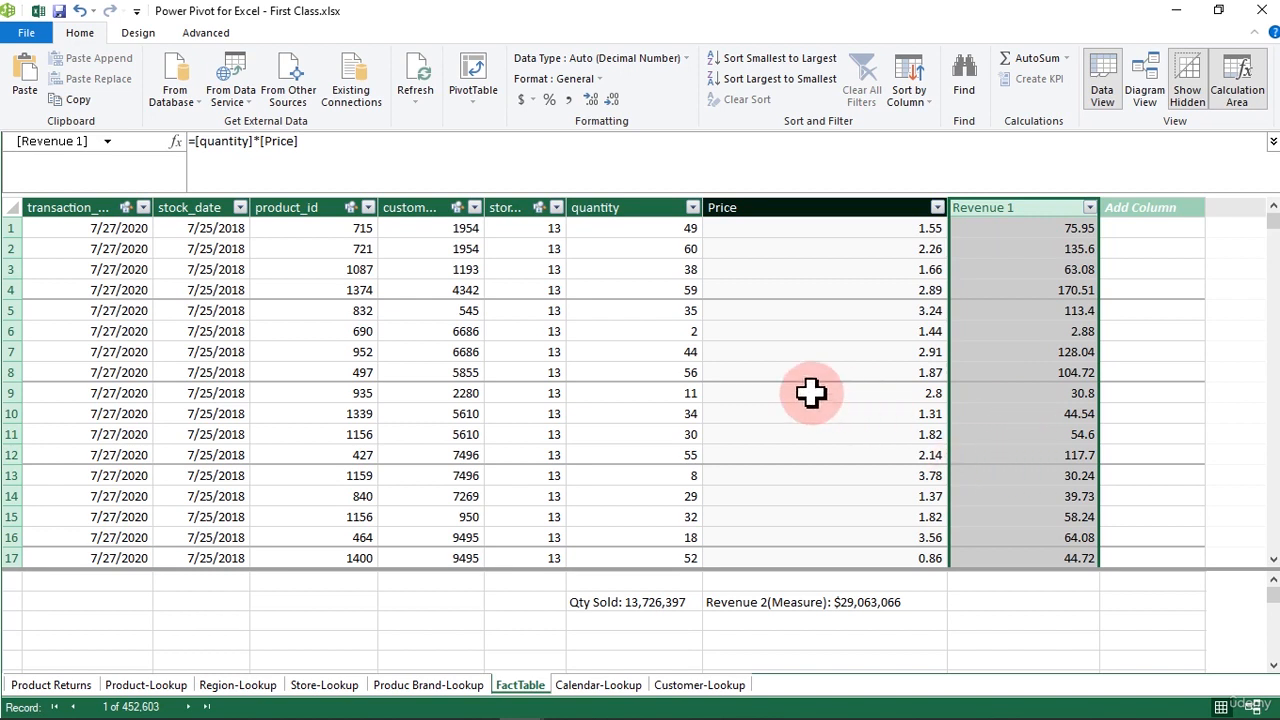
Examine the Revenue 2(Measure) SUMX formula alongside the row-by-row values of the Revenue 1 column in FactTable
{"action": "left_click", "coordinate": [782, 610]}
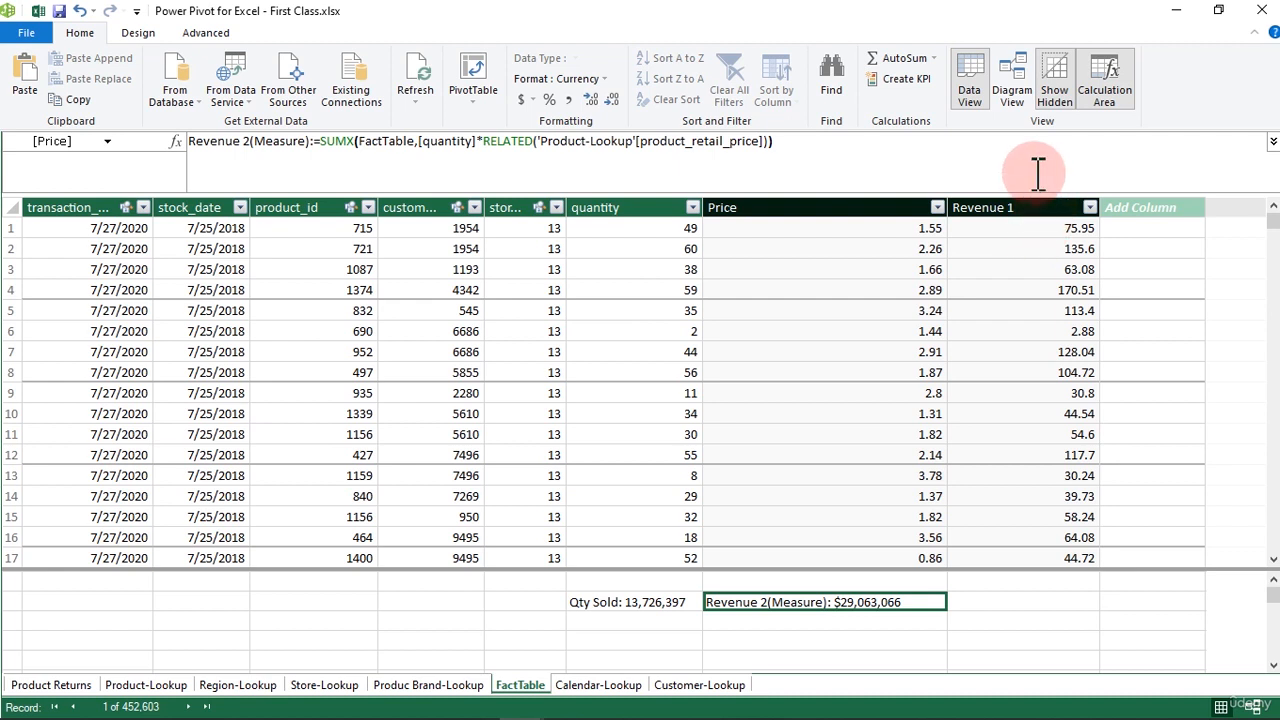
{"action": "left_click", "coordinate": [1015, 255]}
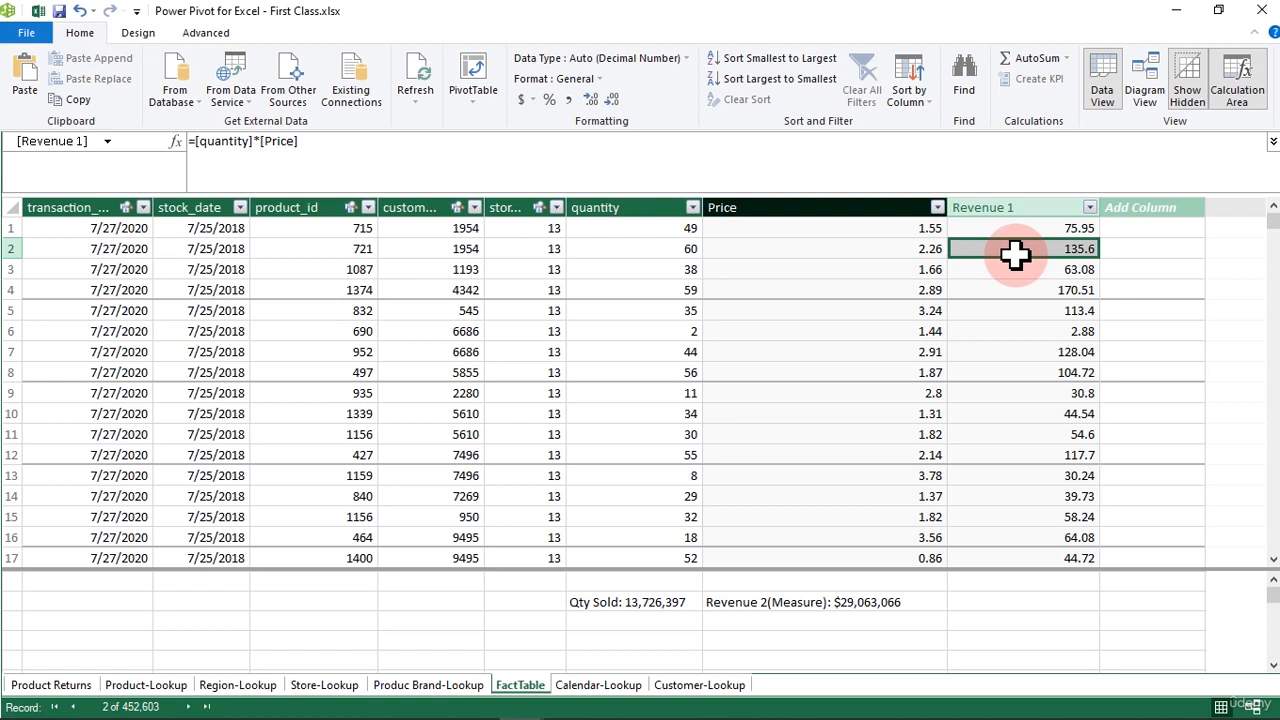
{"action": "left_click", "coordinate": [838, 612]}
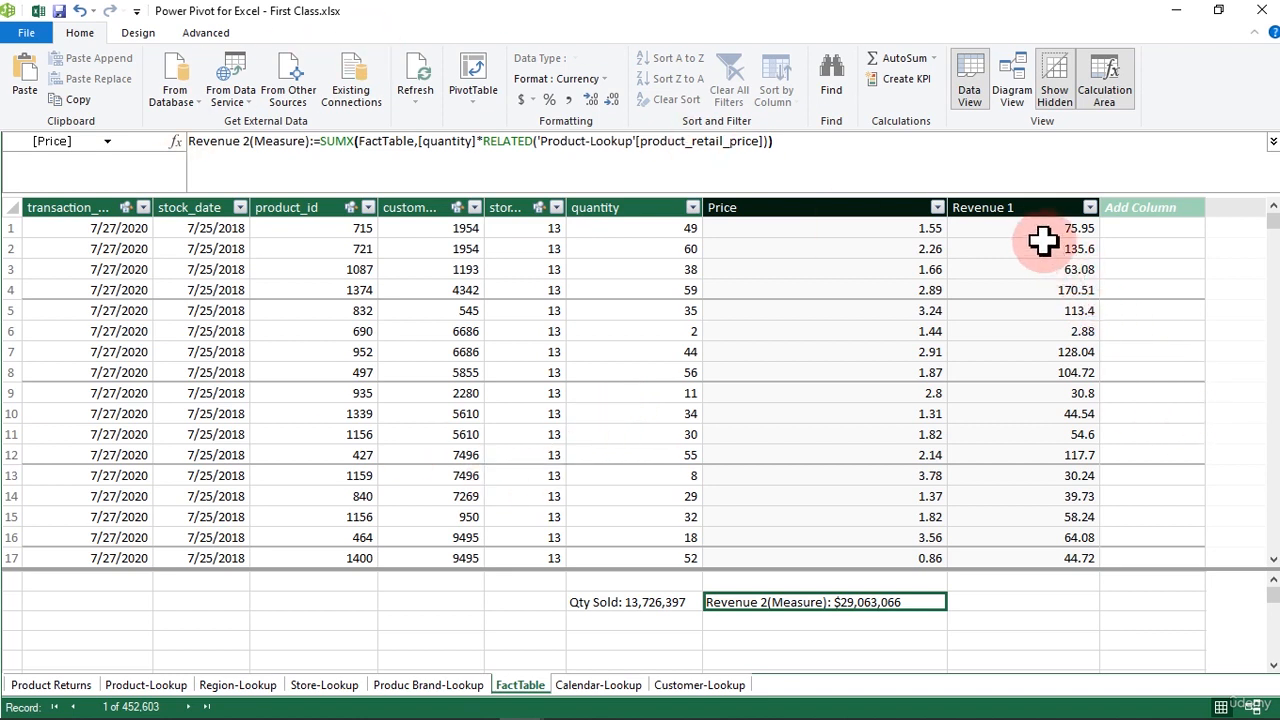
{"action": "left_click", "coordinate": [1013, 207]}
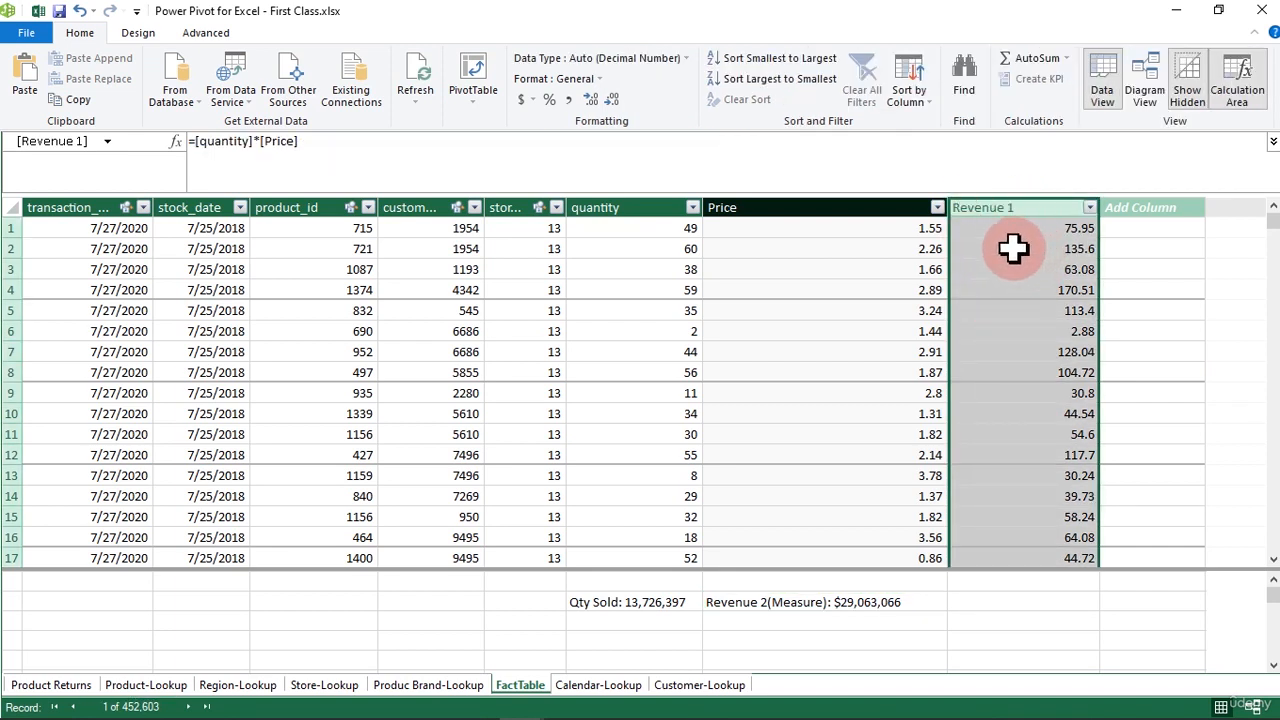
{"action": "left_click", "coordinate": [795, 600]}
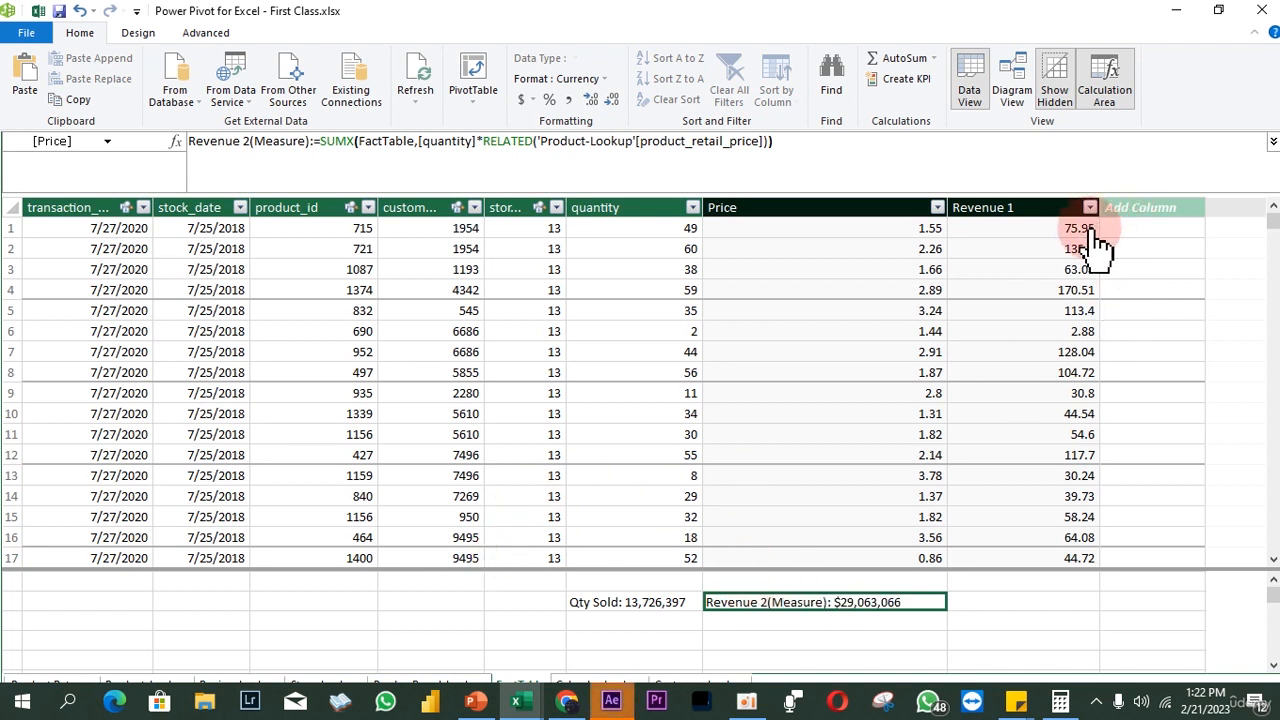
{"action": "left_click", "coordinate": [987, 232]}
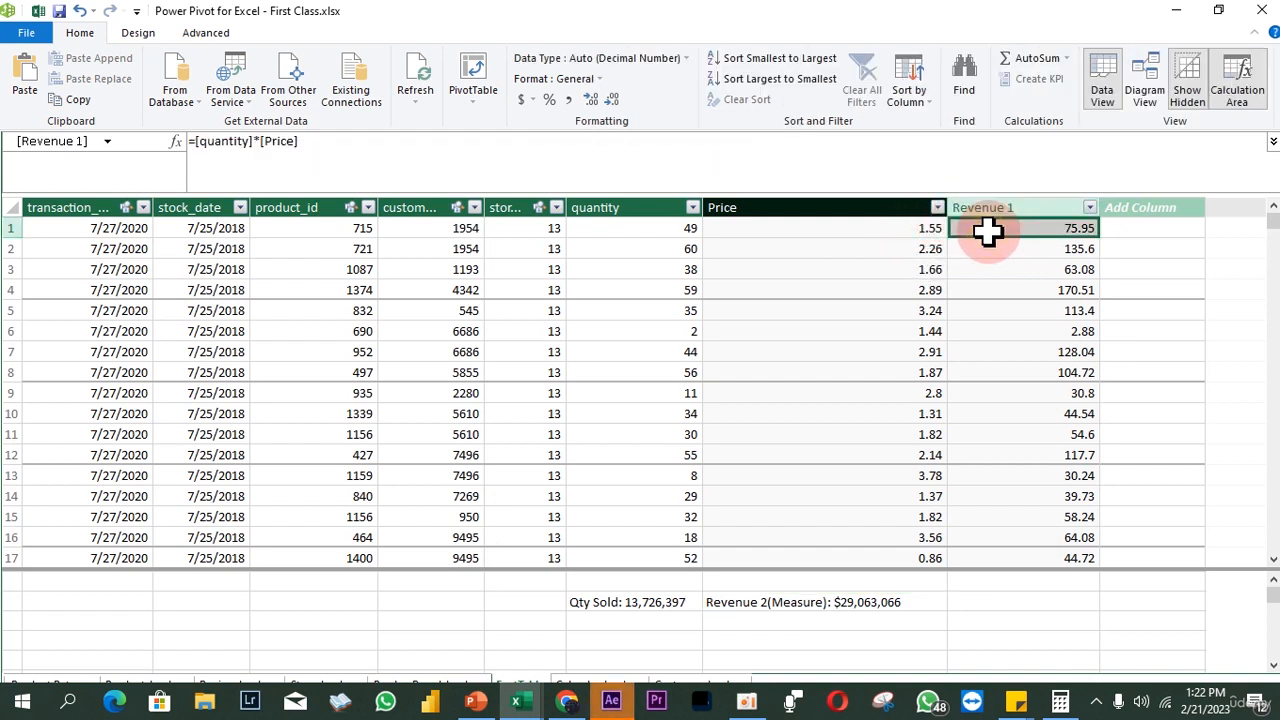
{"action": "left_click", "coordinate": [1063, 248]}
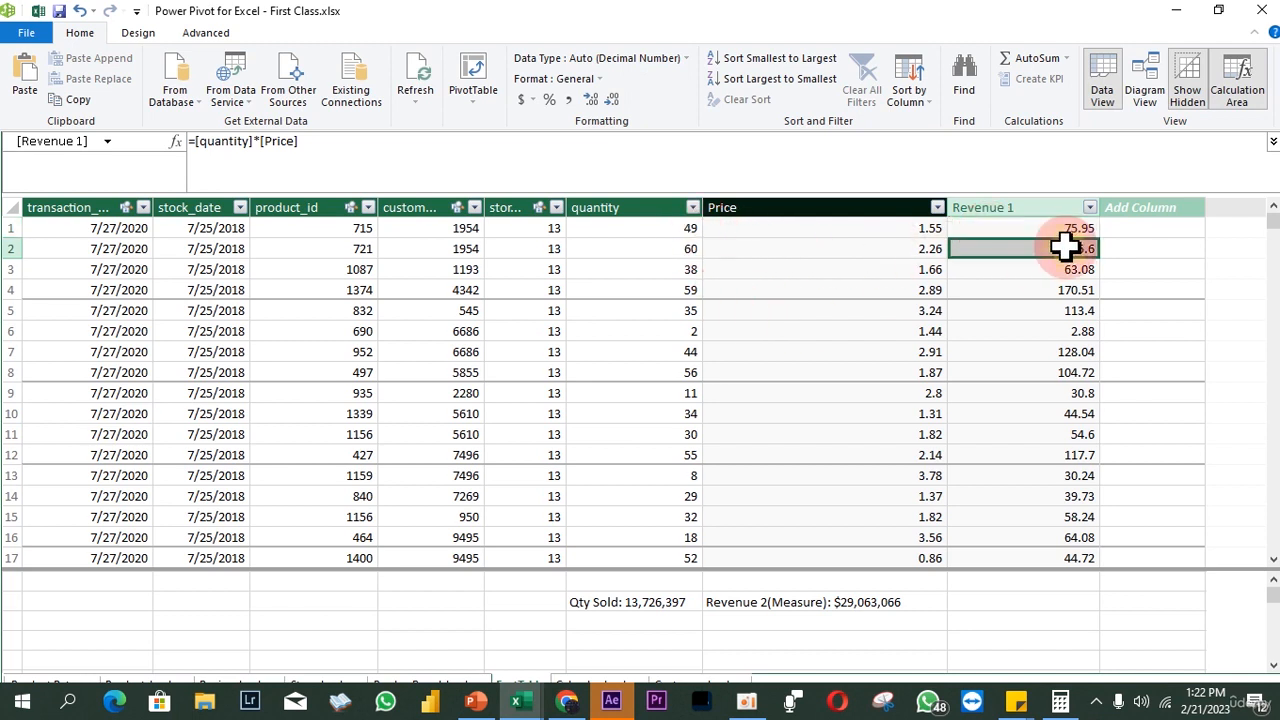
{"action": "left_click", "coordinate": [852, 606]}
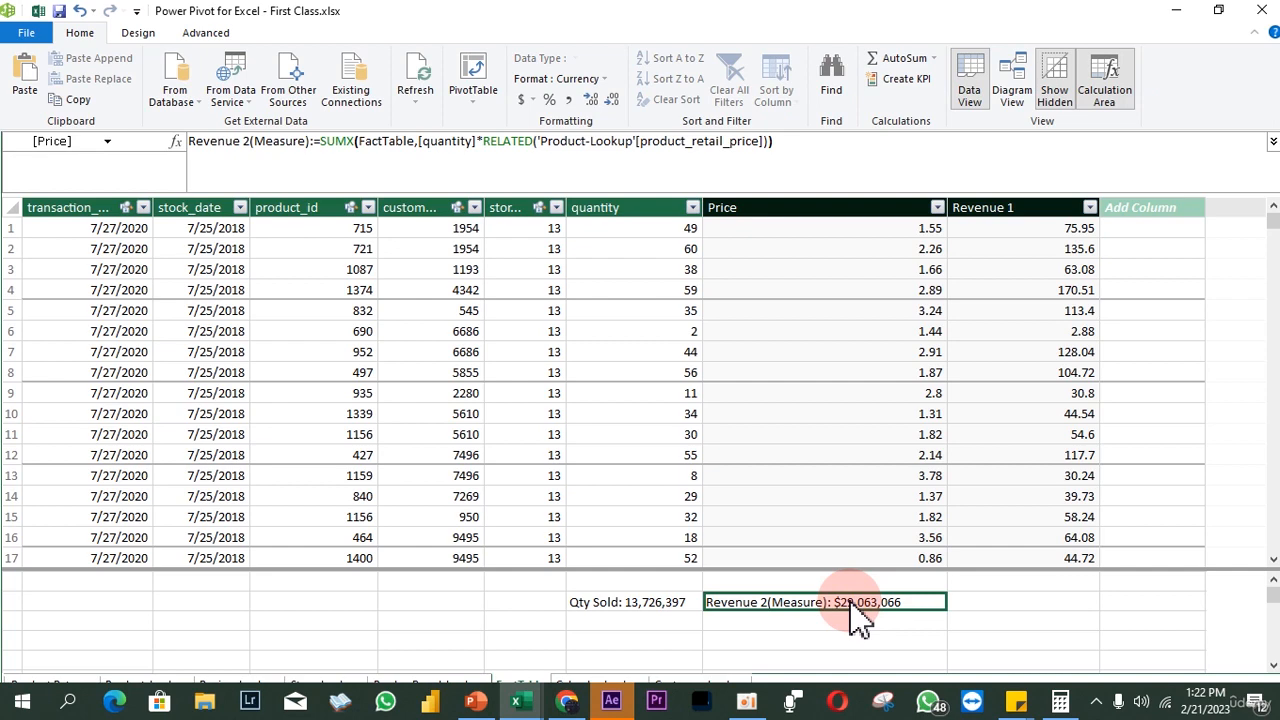
Switch to the Excel workbook and add FactTable's Revenue 1 and Revenue 2(Measure) as values in the Age Bucket PivotTable
{"action": "left_click", "coordinate": [38, 12]}
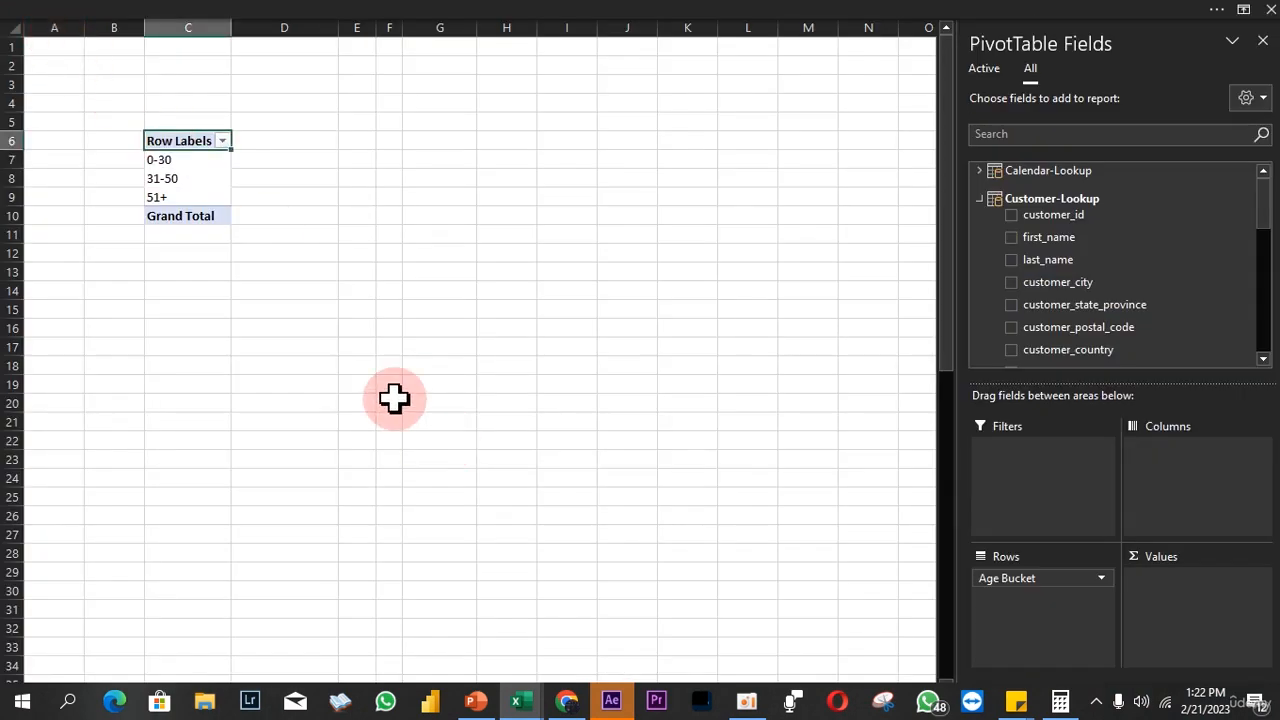
{"action": "left_click", "coordinate": [303, 293]}
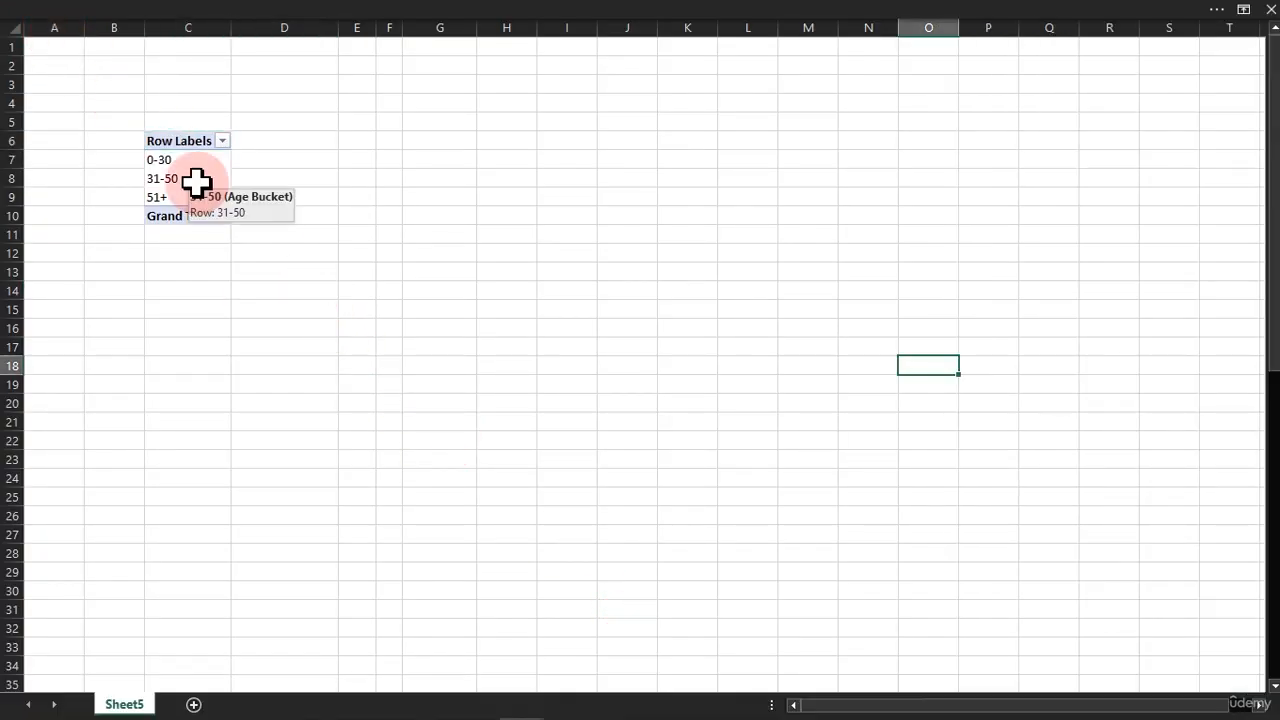
{"action": "left_click", "coordinate": [196, 180]}
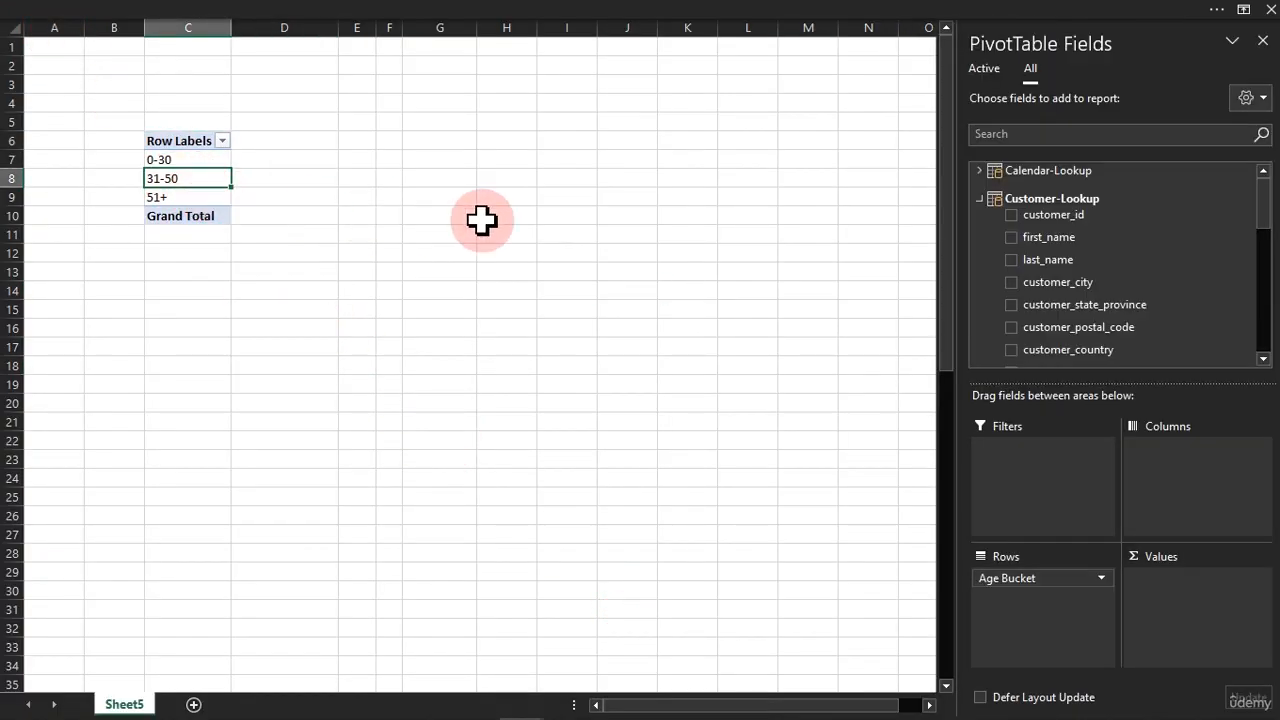
{"action": "left_click", "coordinate": [982, 199]}
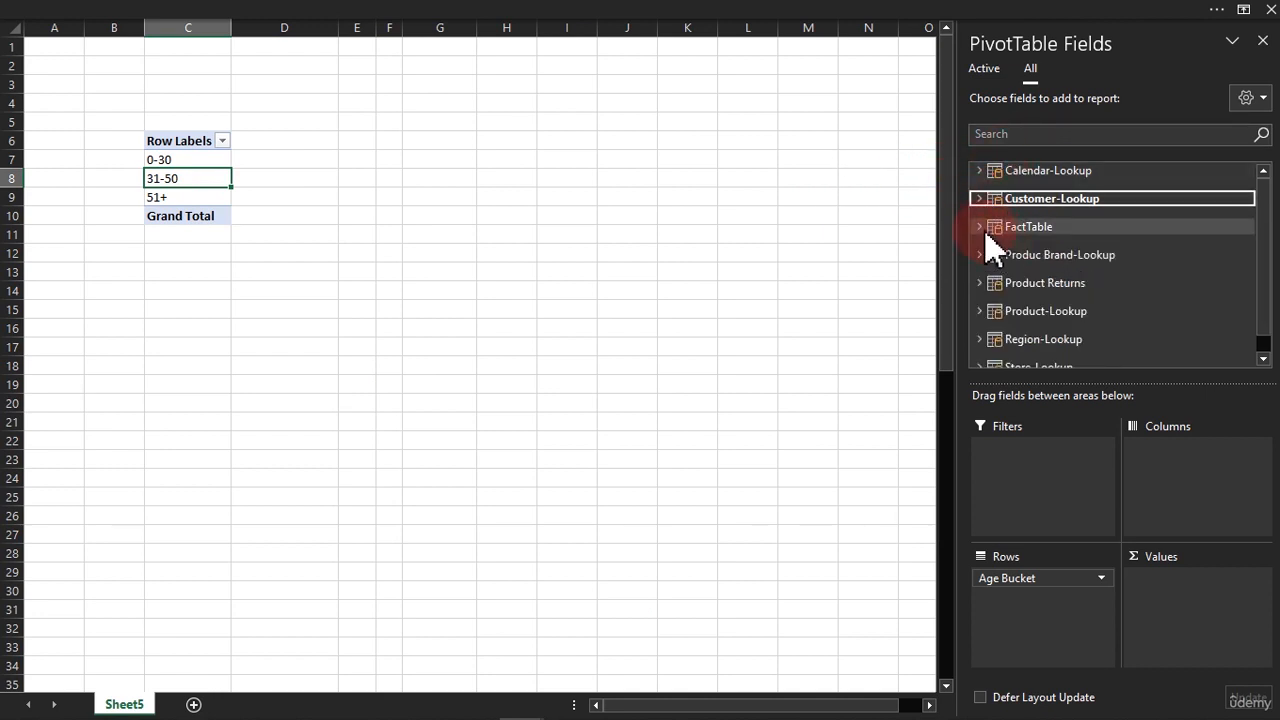
{"action": "left_click", "coordinate": [982, 229]}
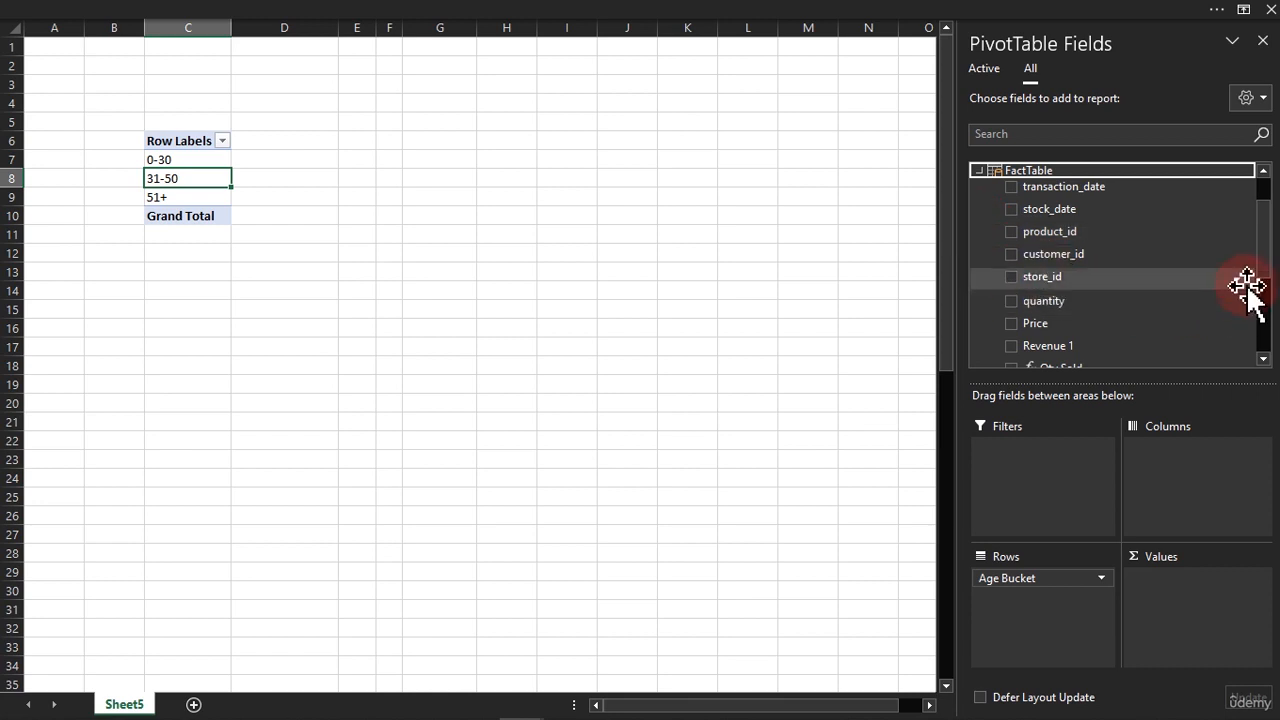
{"action": "left_click_drag", "start_coordinate": [1265, 240], "coordinate": [1257, 272]}
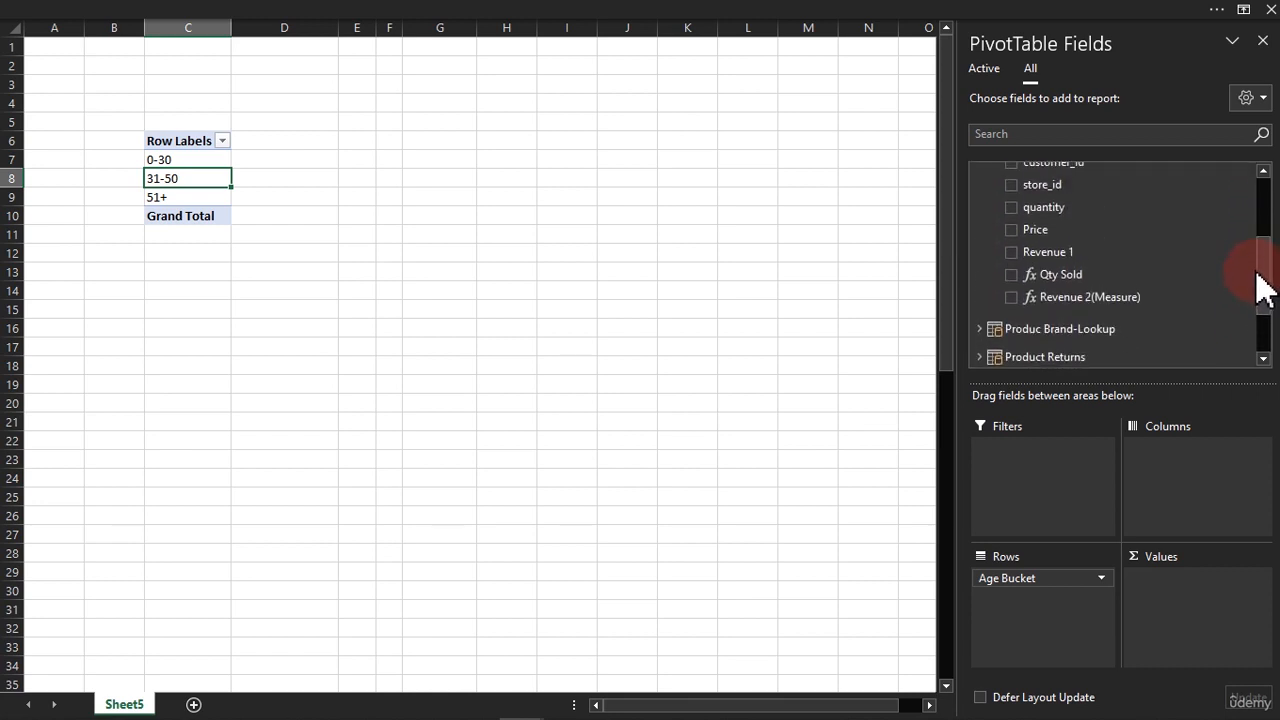
{"action": "left_click_drag", "start_coordinate": [1047, 252], "coordinate": [1180, 611]}
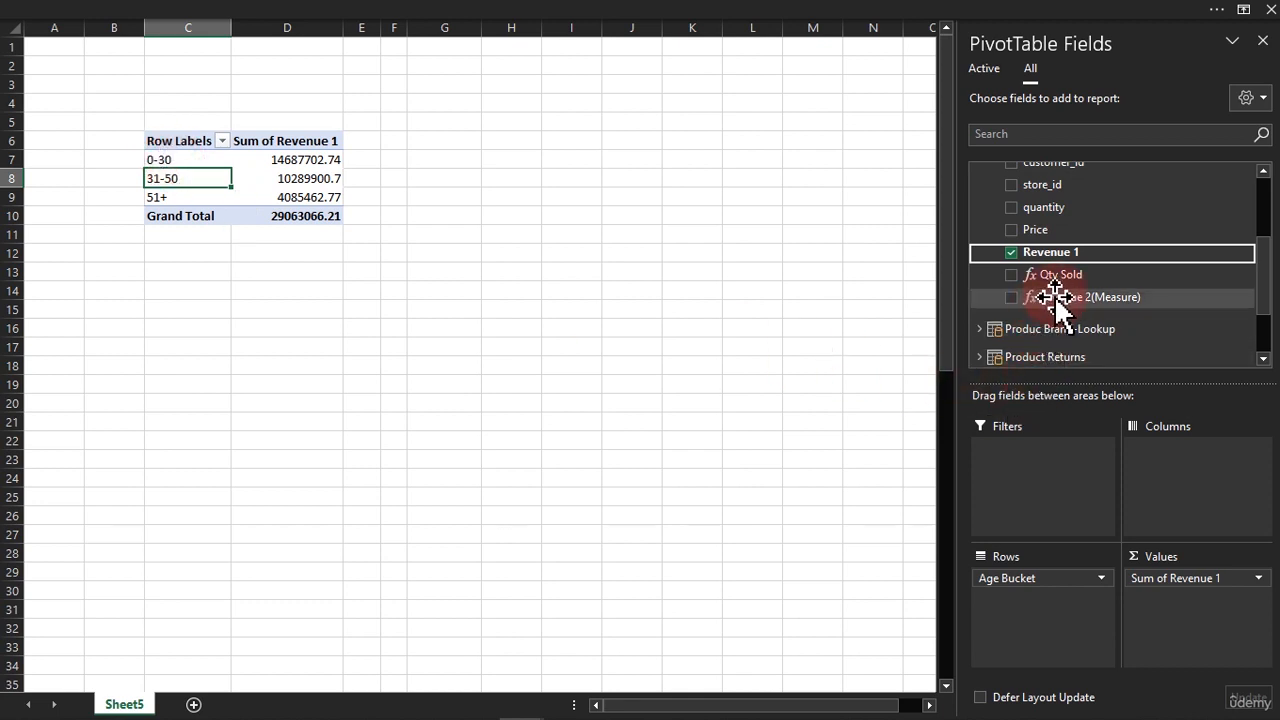
{"action": "left_click_drag", "start_coordinate": [1056, 297], "coordinate": [1205, 616]}
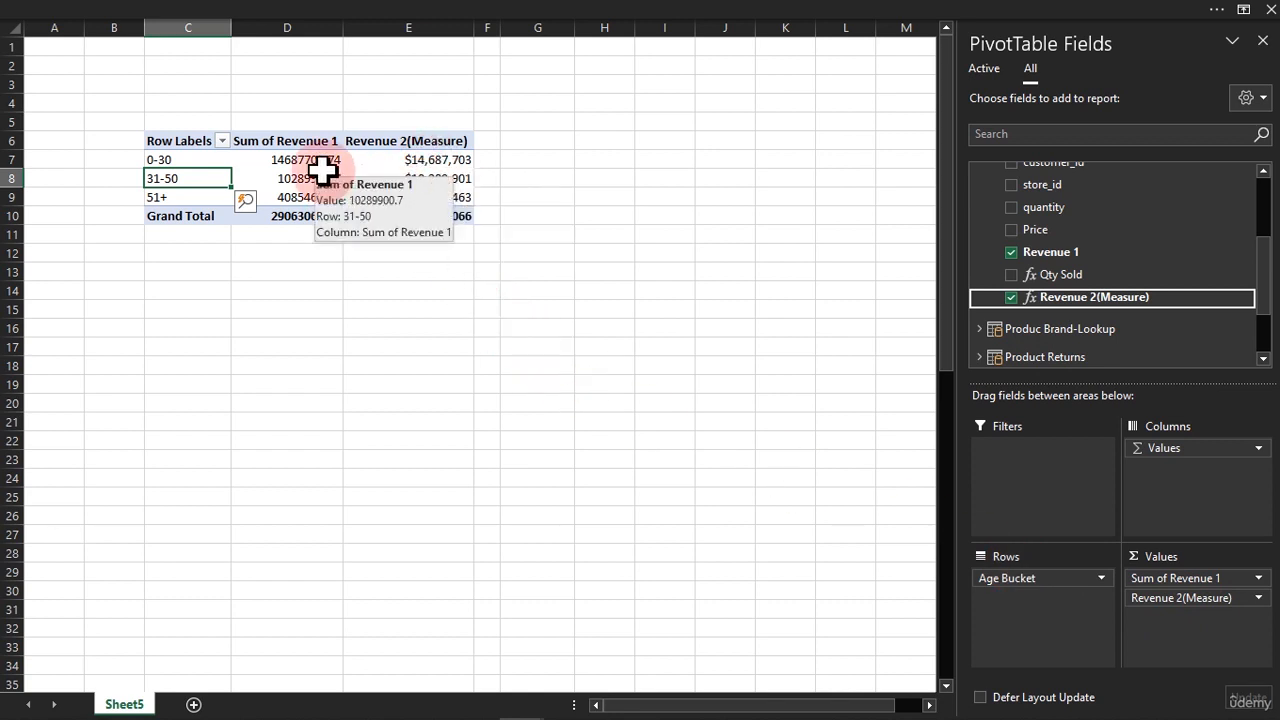
Copy the number format of the Revenue 2(Measure) values onto the Sum of Revenue 1 values with Format Painter
{"action": "left_click", "coordinate": [414, 160]}
{"action": "left_click_drag", "start_coordinate": [414, 160], "coordinate": [424, 216]}
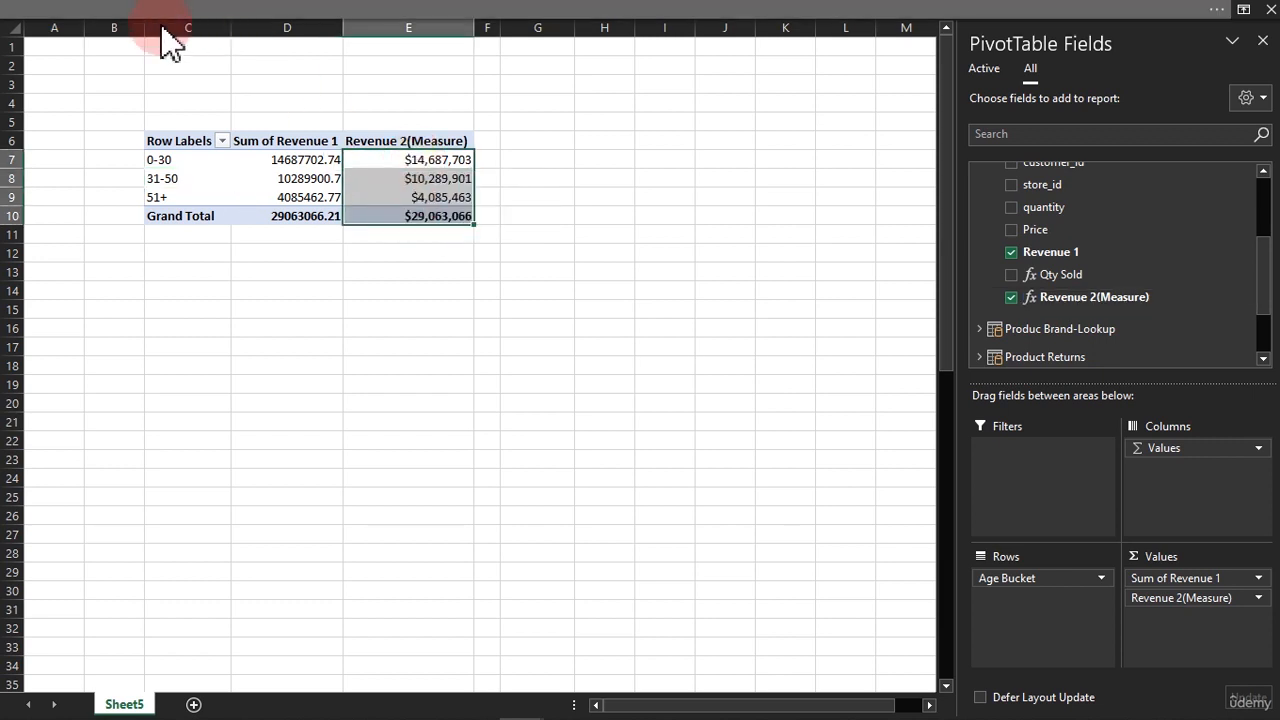
{"action": "left_click", "coordinate": [166, 30]}
{"action": "left_click", "coordinate": [81, 48]}
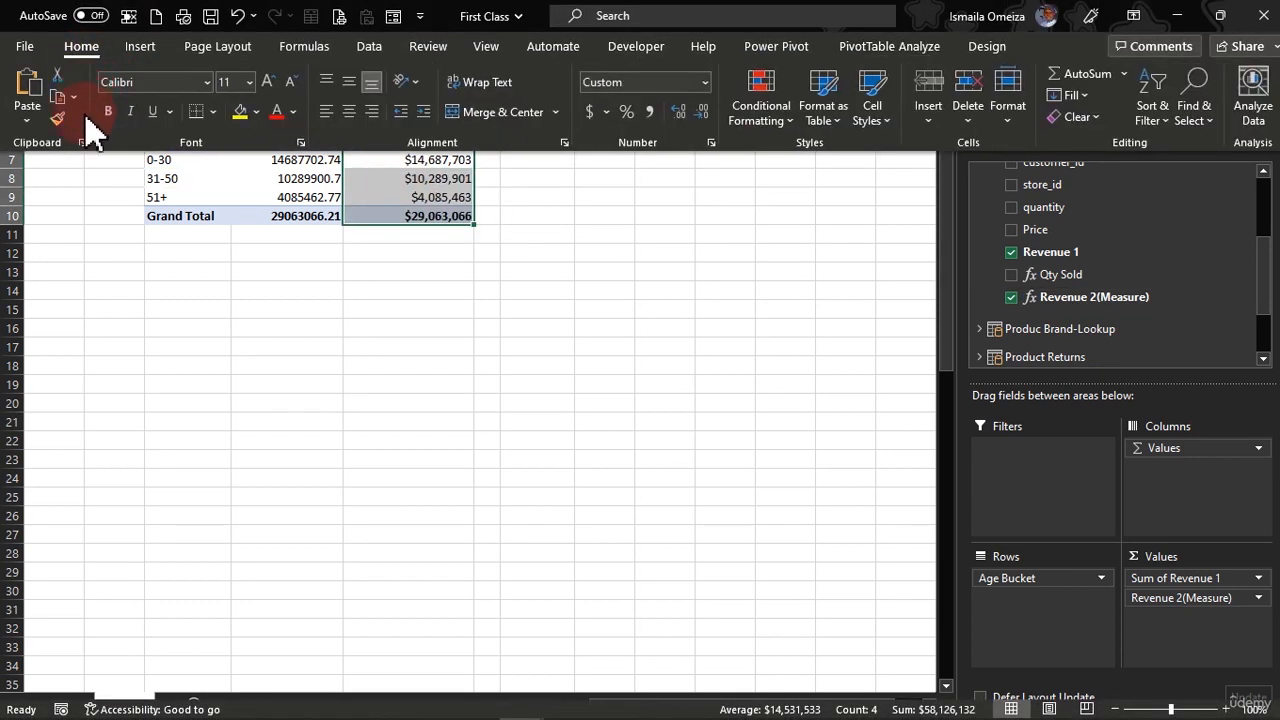
{"action": "left_click", "coordinate": [58, 119]}
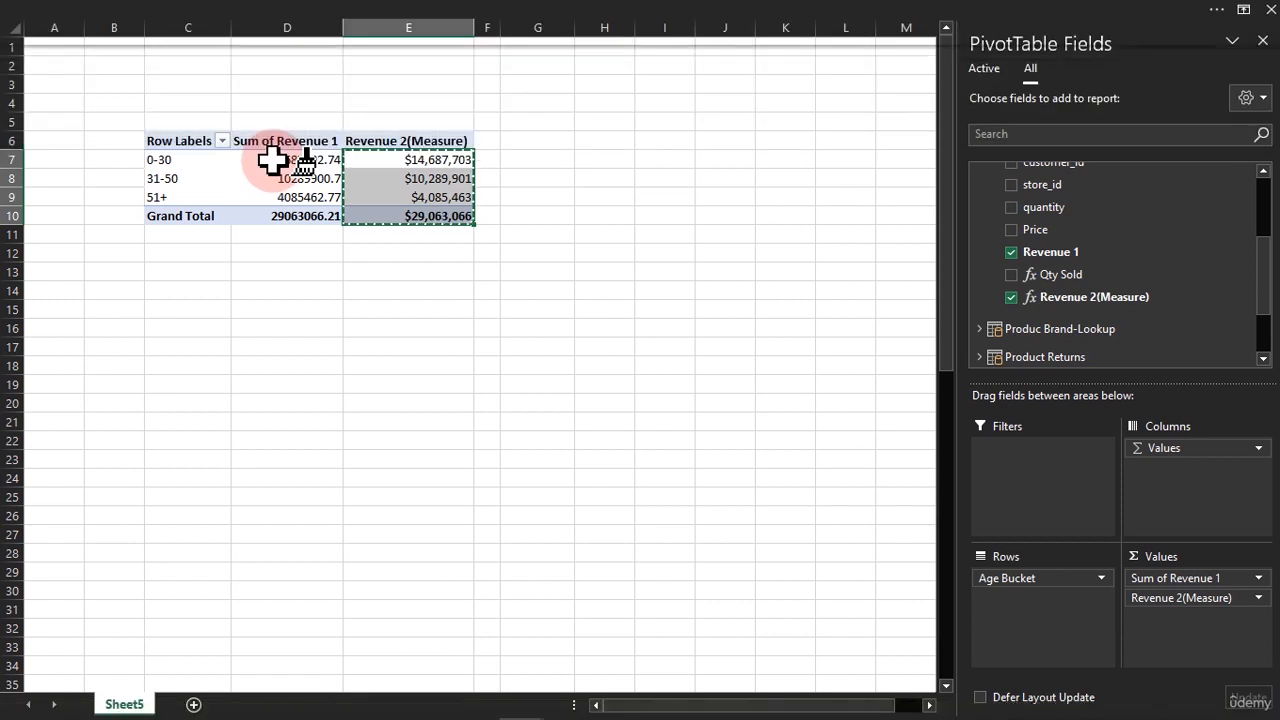
{"action": "left_click", "coordinate": [272, 161]}
{"action": "left_click", "coordinate": [378, 270]}
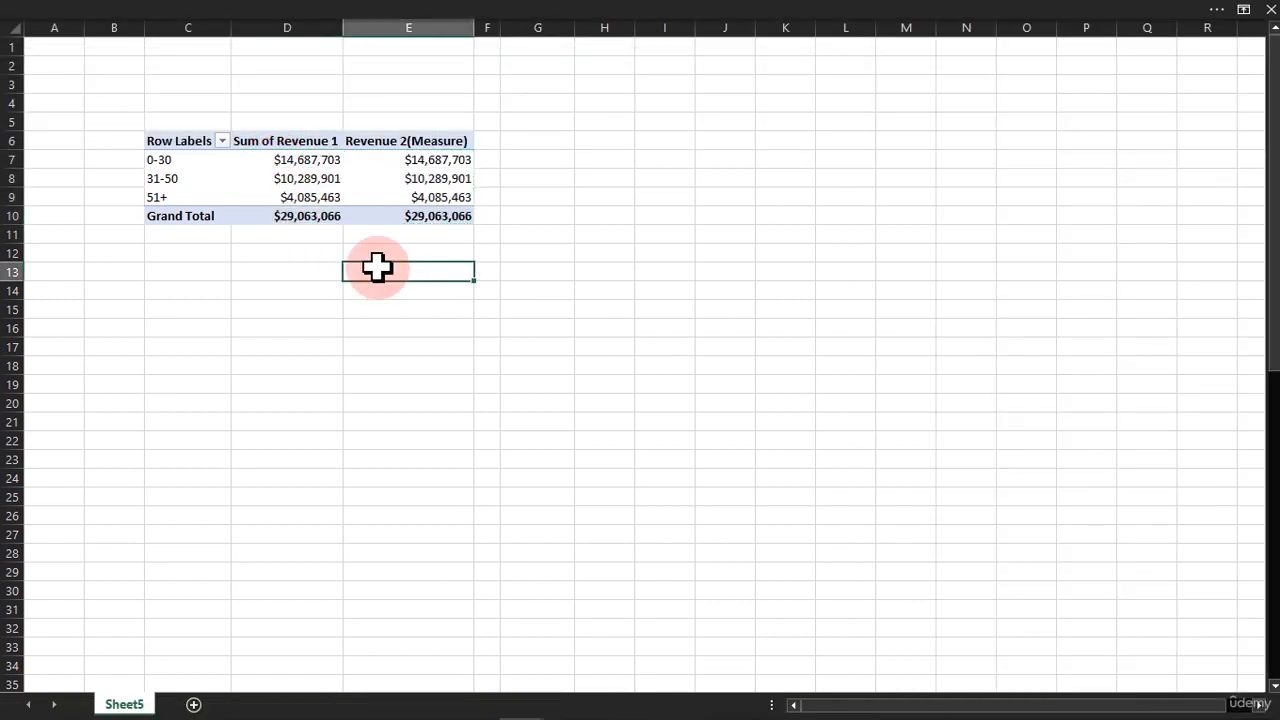
Compare the Sum of Revenue 1 values with the Revenue 2(Measure) values in the PivotTable
{"action": "left_click", "coordinate": [397, 176]}
{"action": "left_click", "coordinate": [298, 161]}
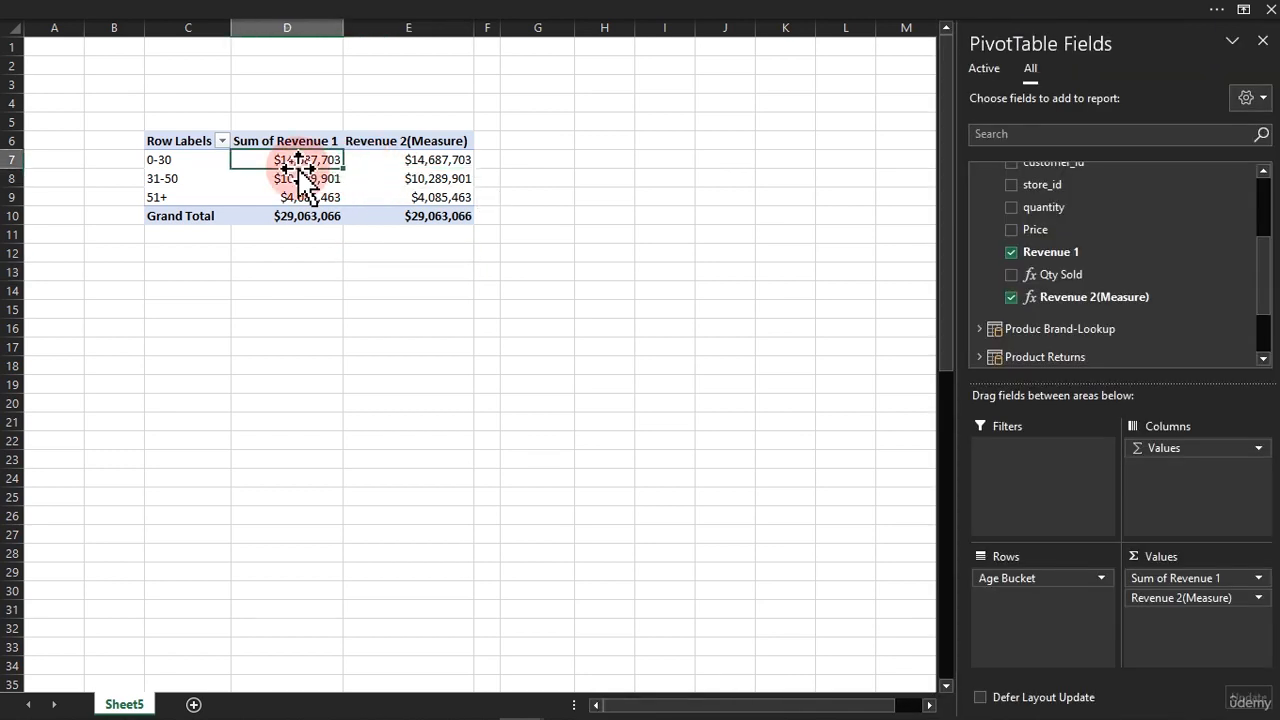
{"action": "left_click", "coordinate": [386, 139]}
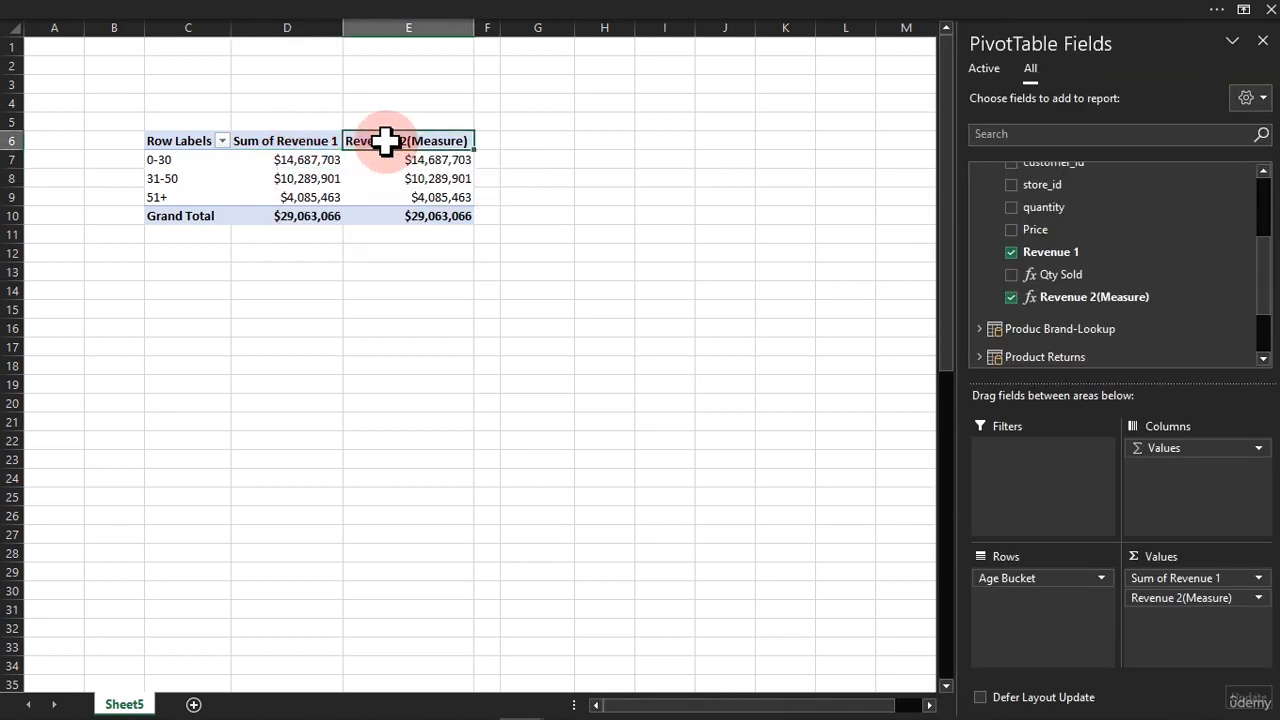
{"action": "left_click", "coordinate": [295, 162]}
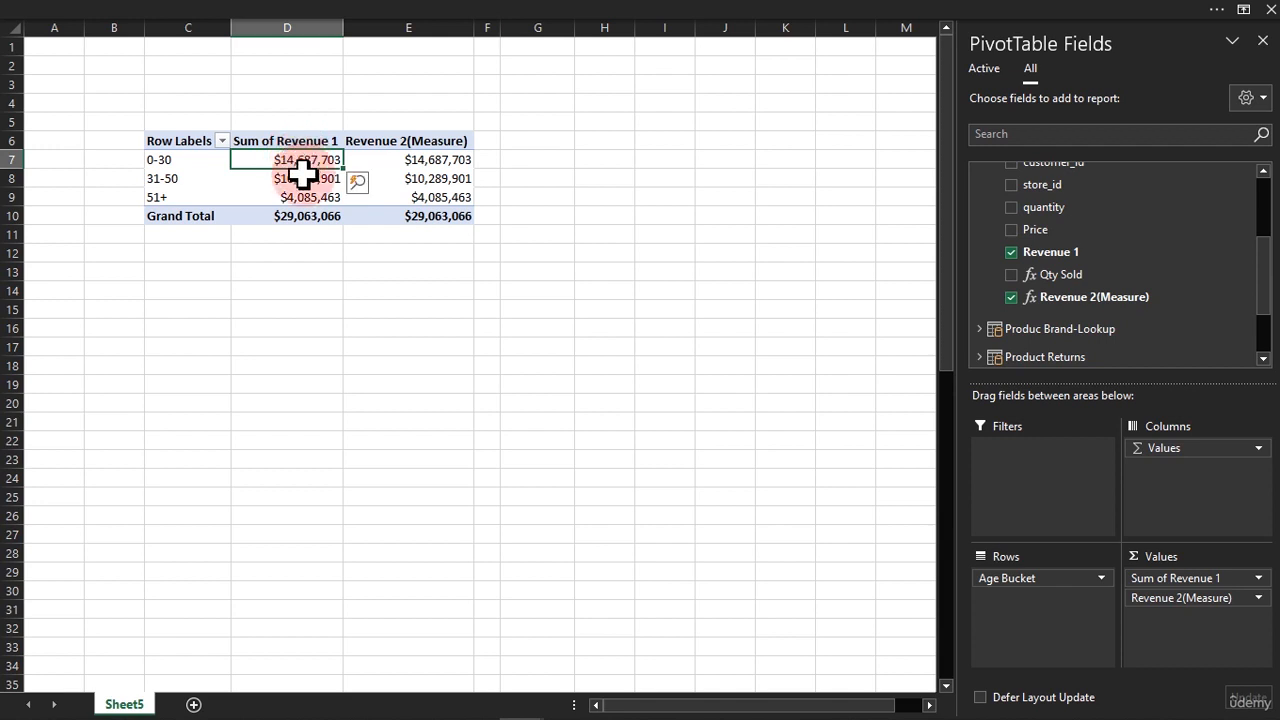
{"action": "left_click", "coordinate": [416, 167]}
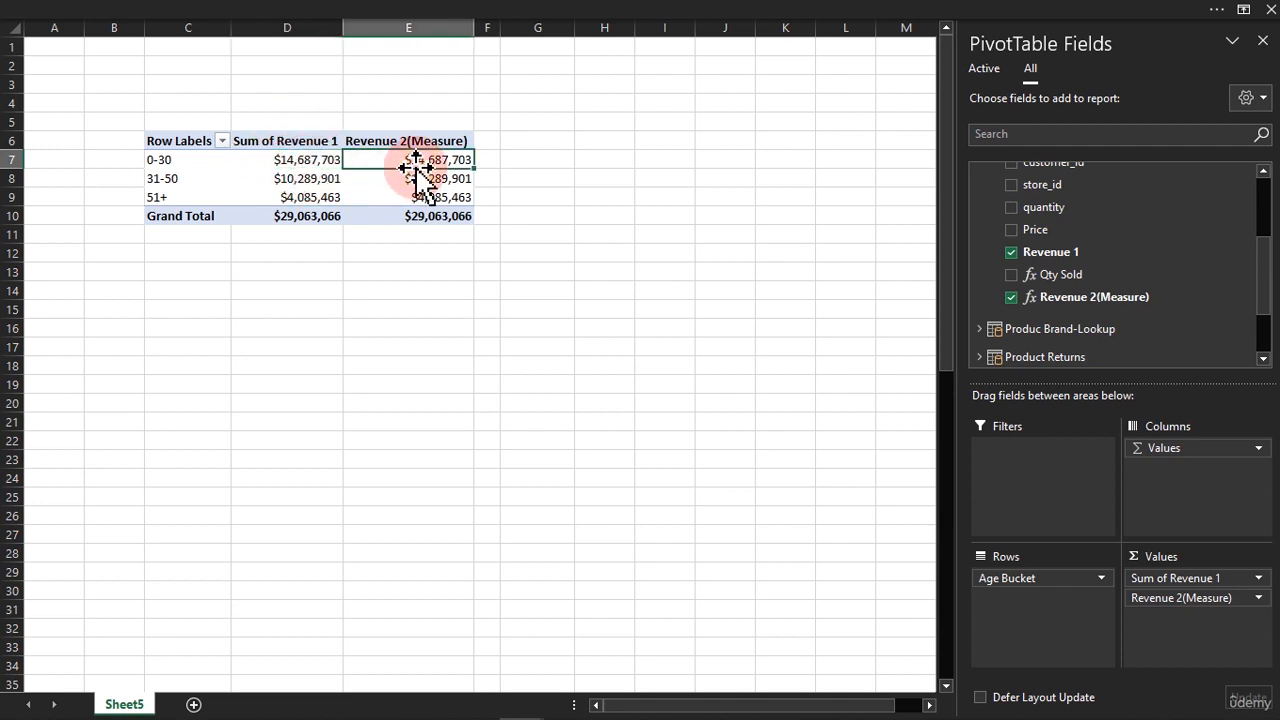
{"action": "left_click", "coordinate": [285, 160]}
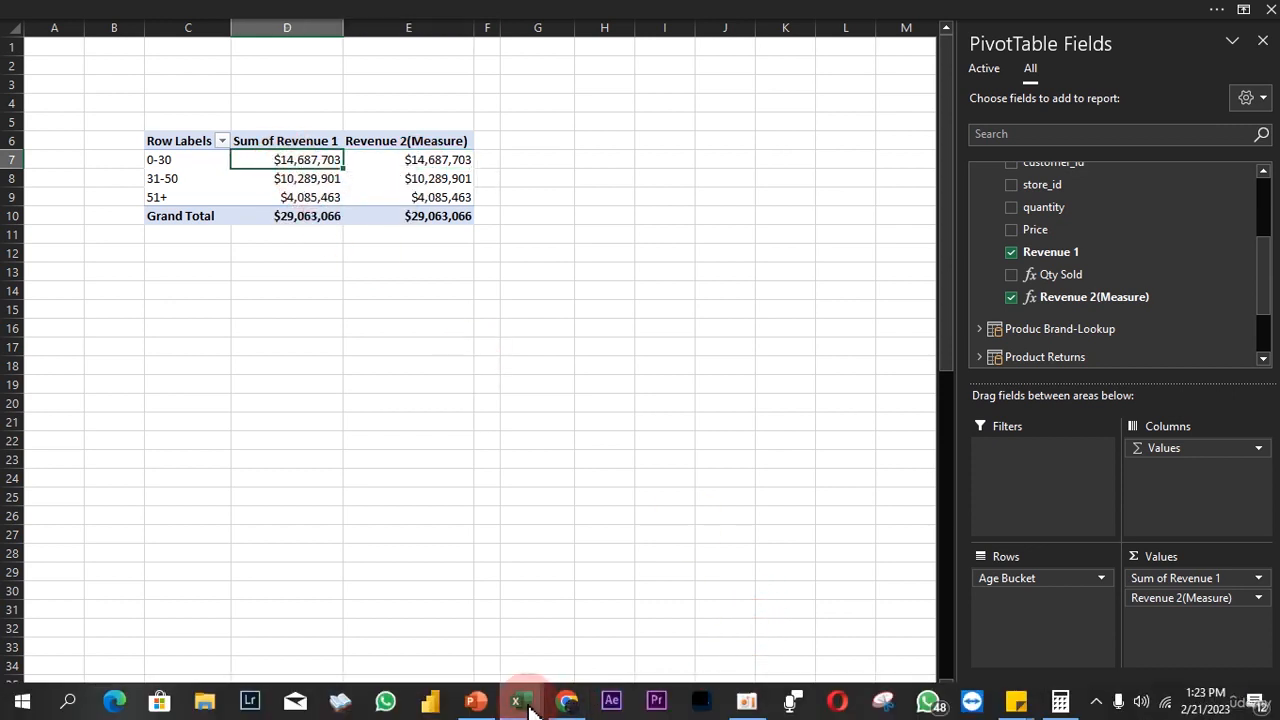
Switch to the Power Pivot window and review the formula of Revenue 2(Measure) in FactTable
{"action": "mouse_move", "coordinate": [520, 700]}
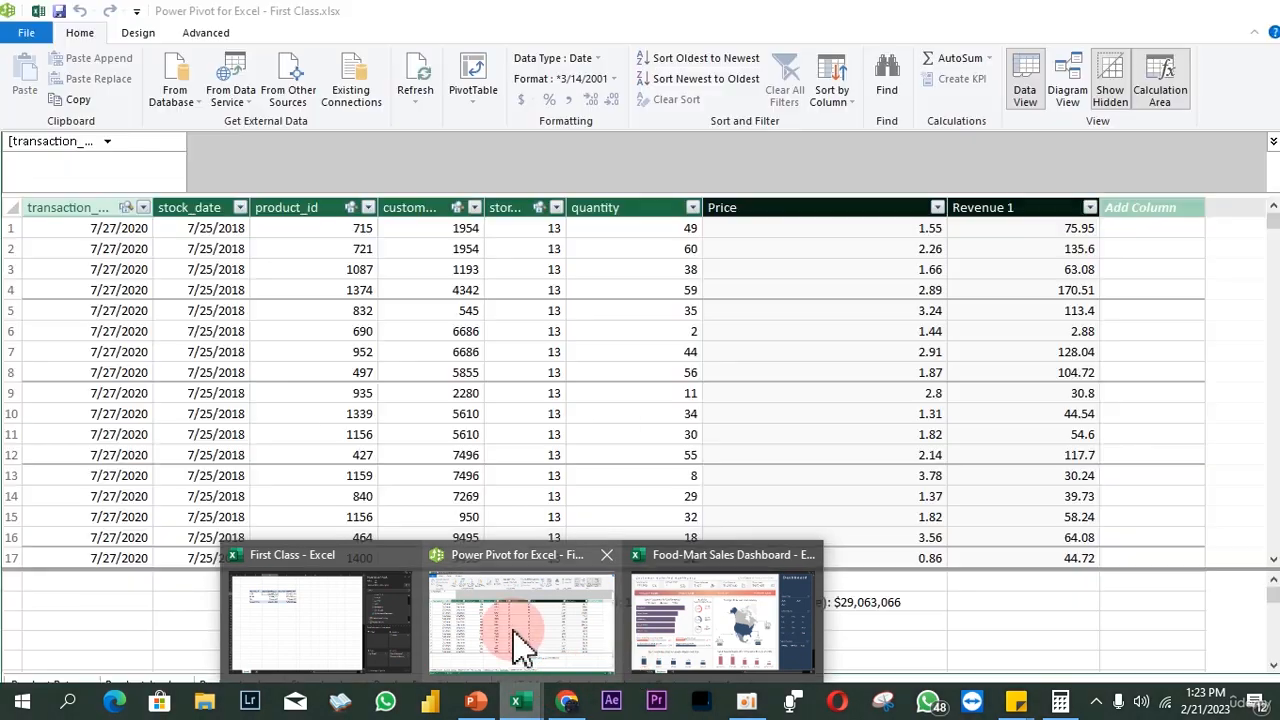
{"action": "left_click", "coordinate": [514, 640]}
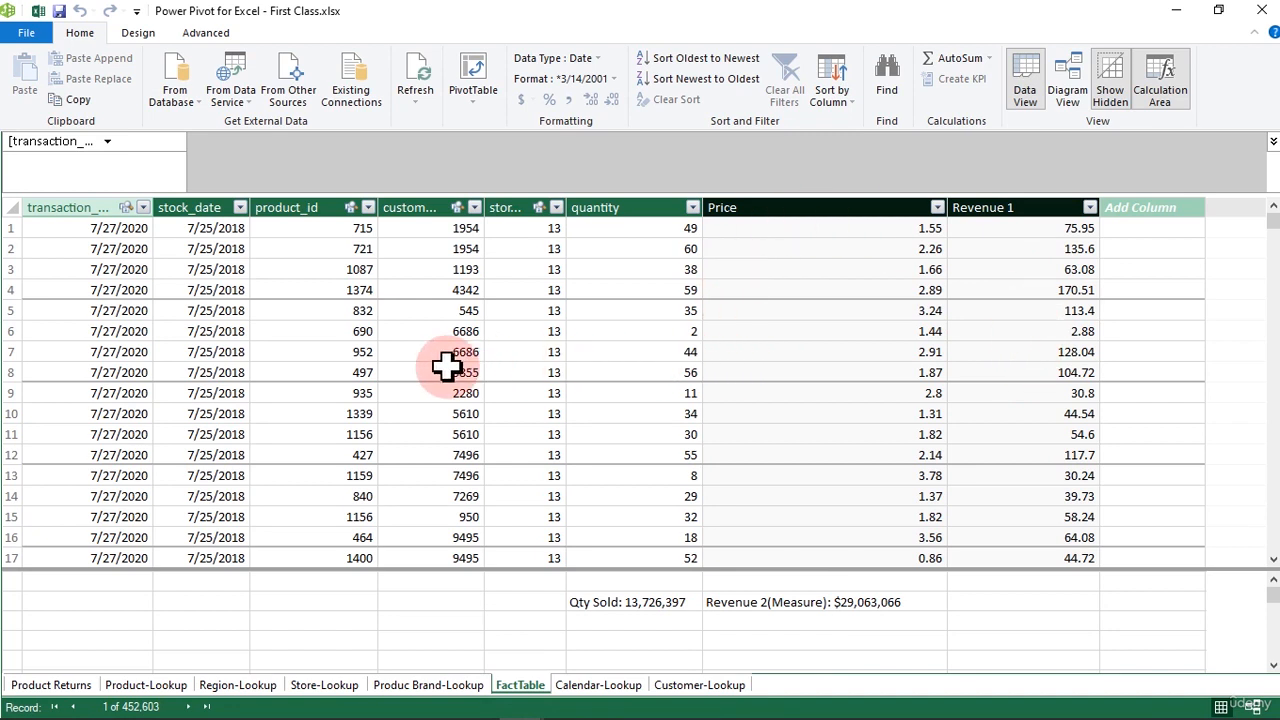
{"action": "left_click", "coordinate": [850, 606]}
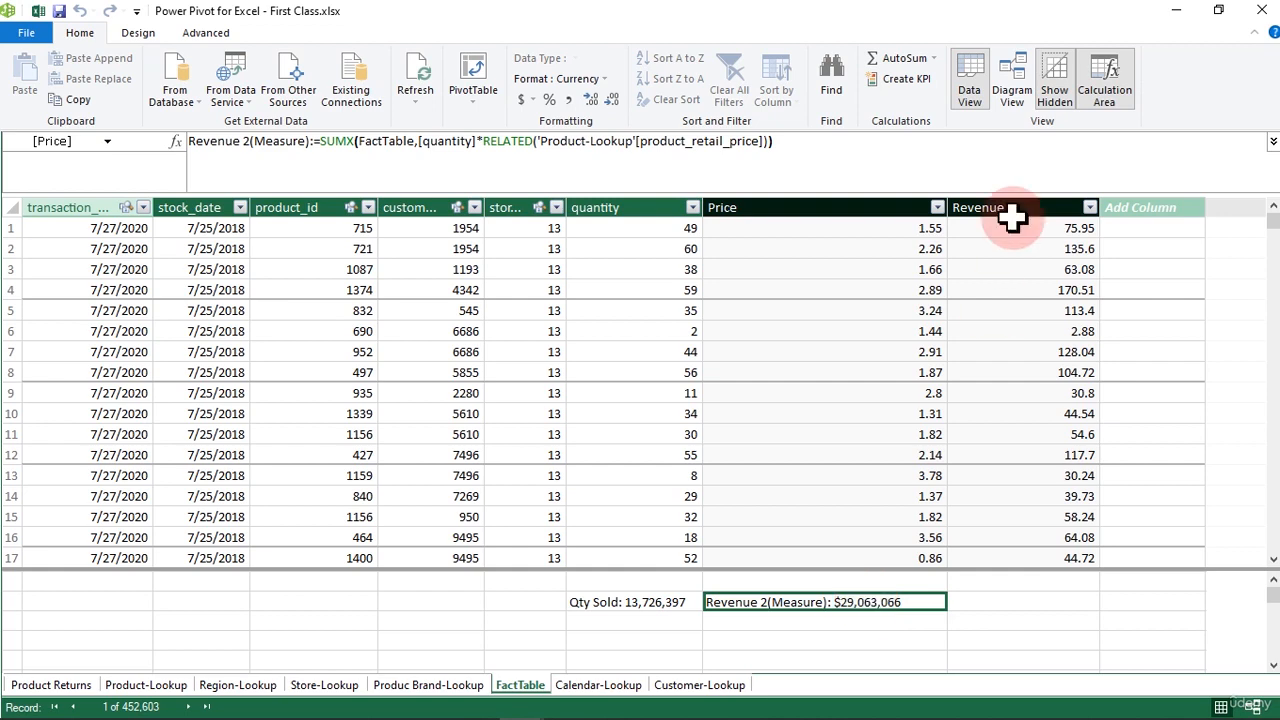
Return to the Excel workbook and examine both revenue fields for the 0-30 age bucket and the Sum of Revenue 1 column
{"action": "left_click", "coordinate": [1190, 15]}
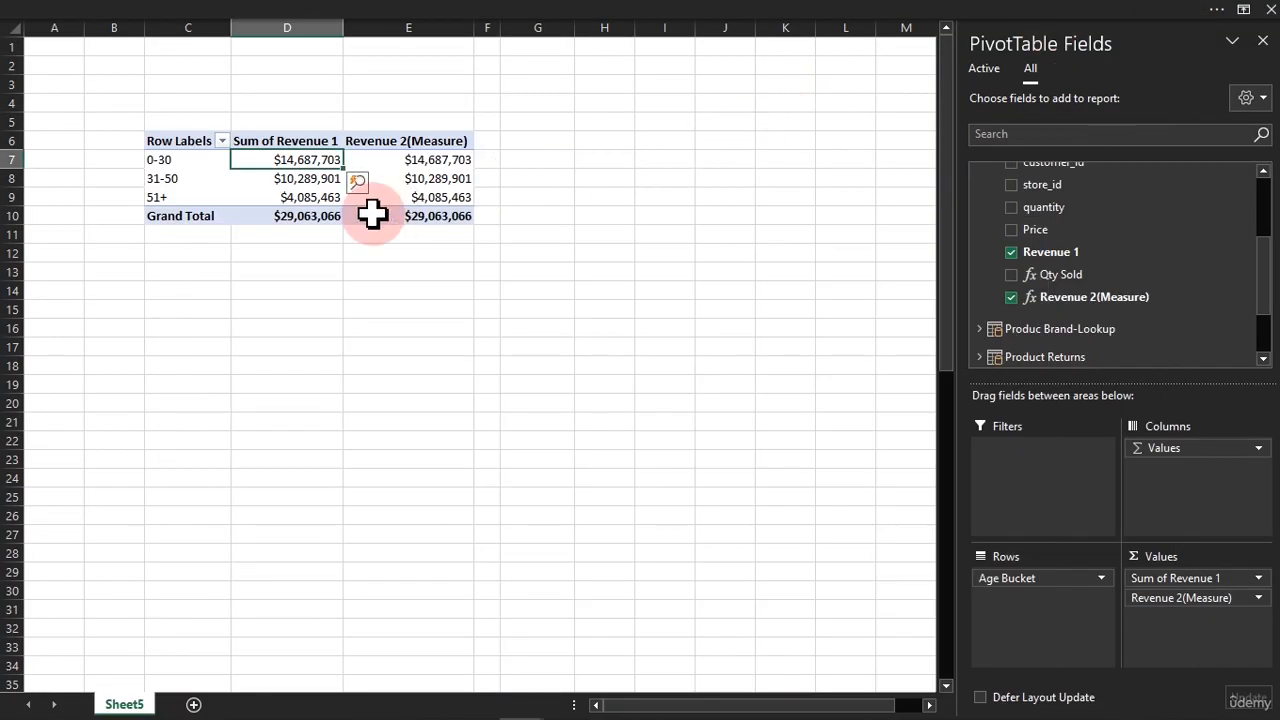
{"action": "mouse_move", "coordinate": [351, 220]}
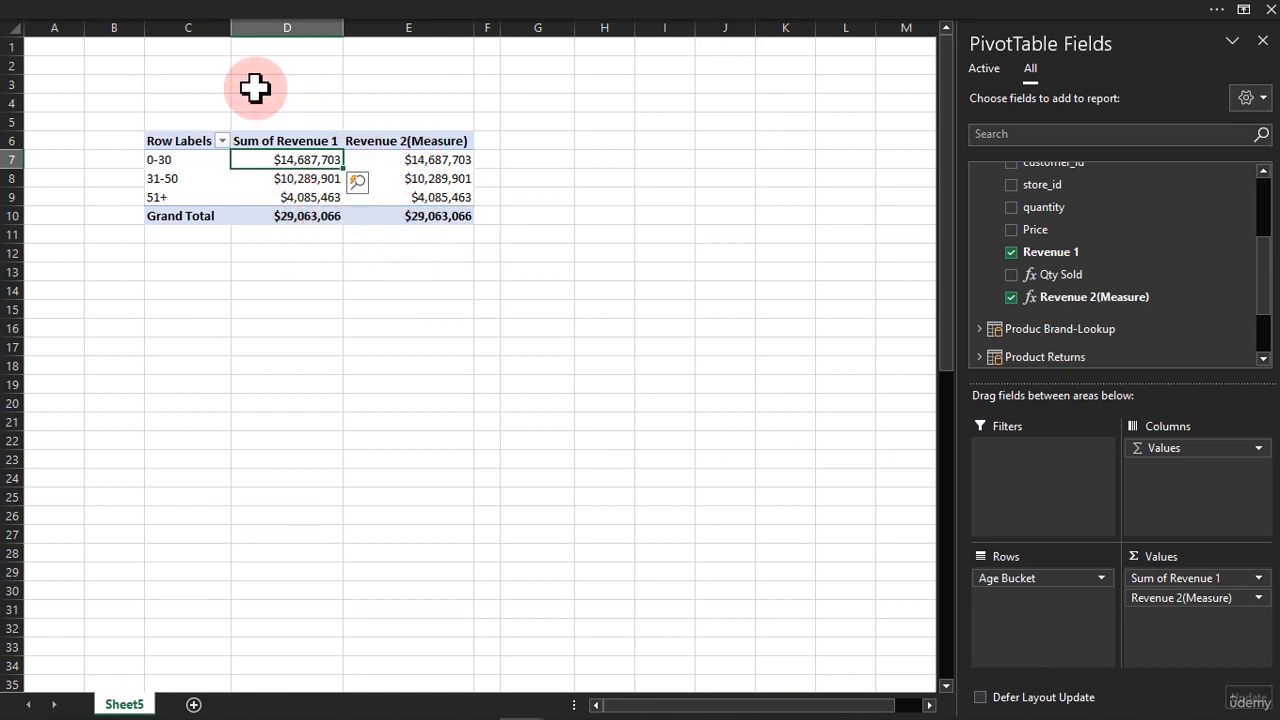
{"action": "left_click", "coordinate": [158, 159]}
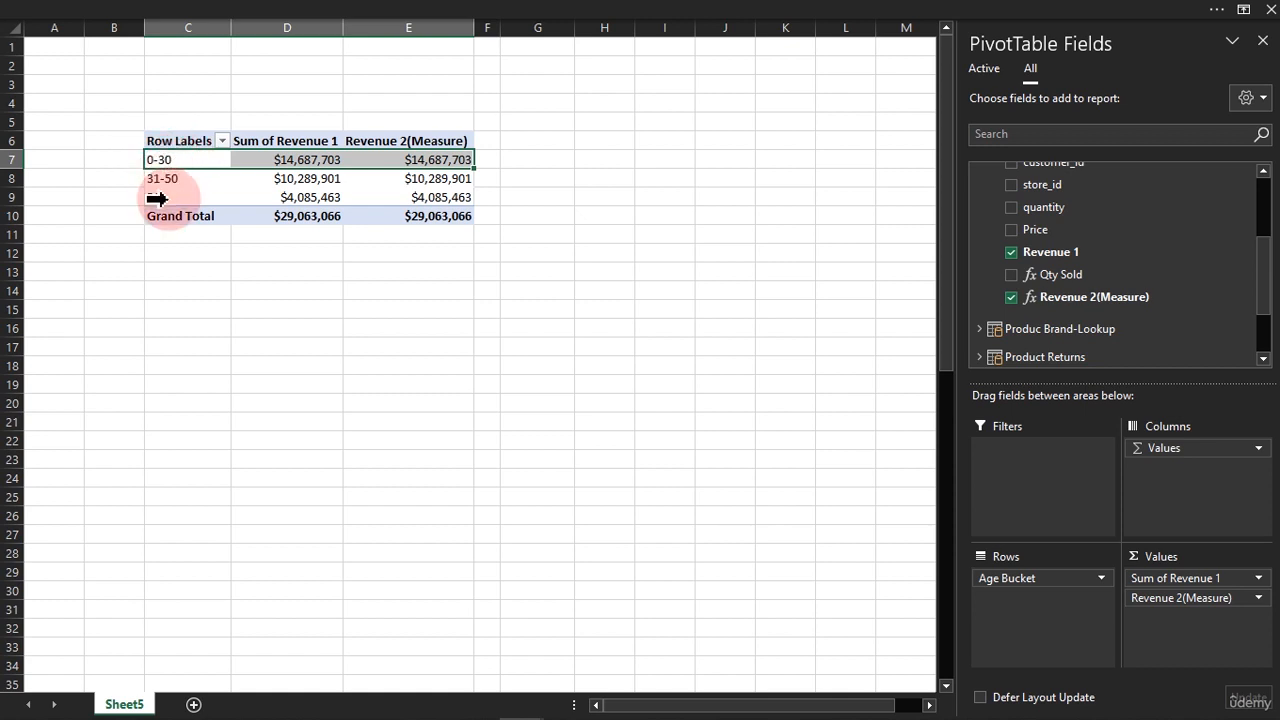
{"action": "left_click", "coordinate": [444, 160]}
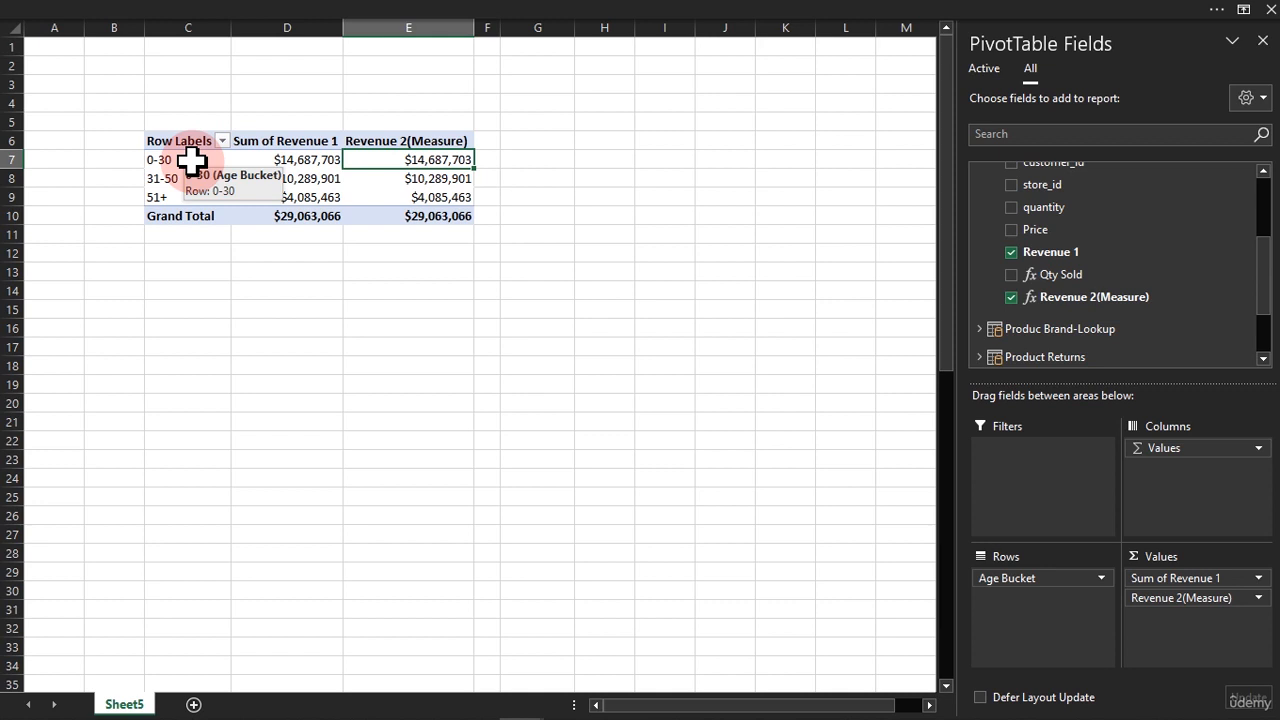
{"action": "left_click", "coordinate": [302, 121]}
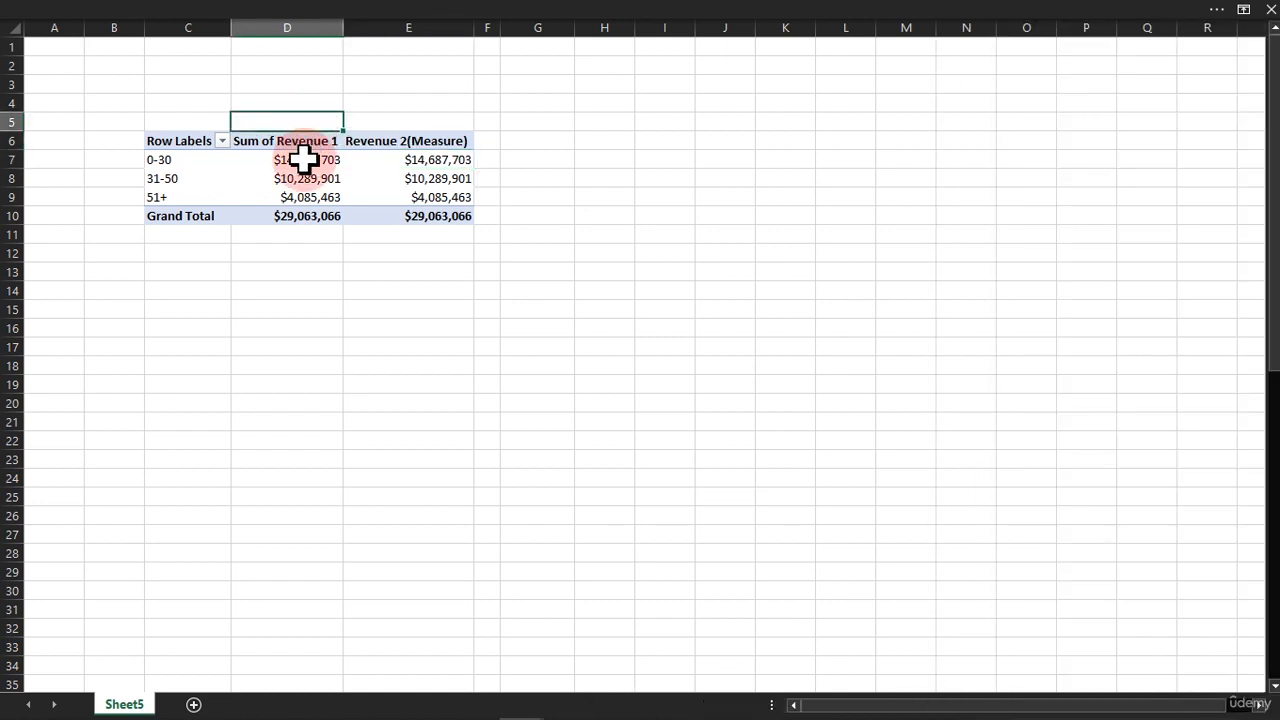
{"action": "left_click", "coordinate": [302, 22]}
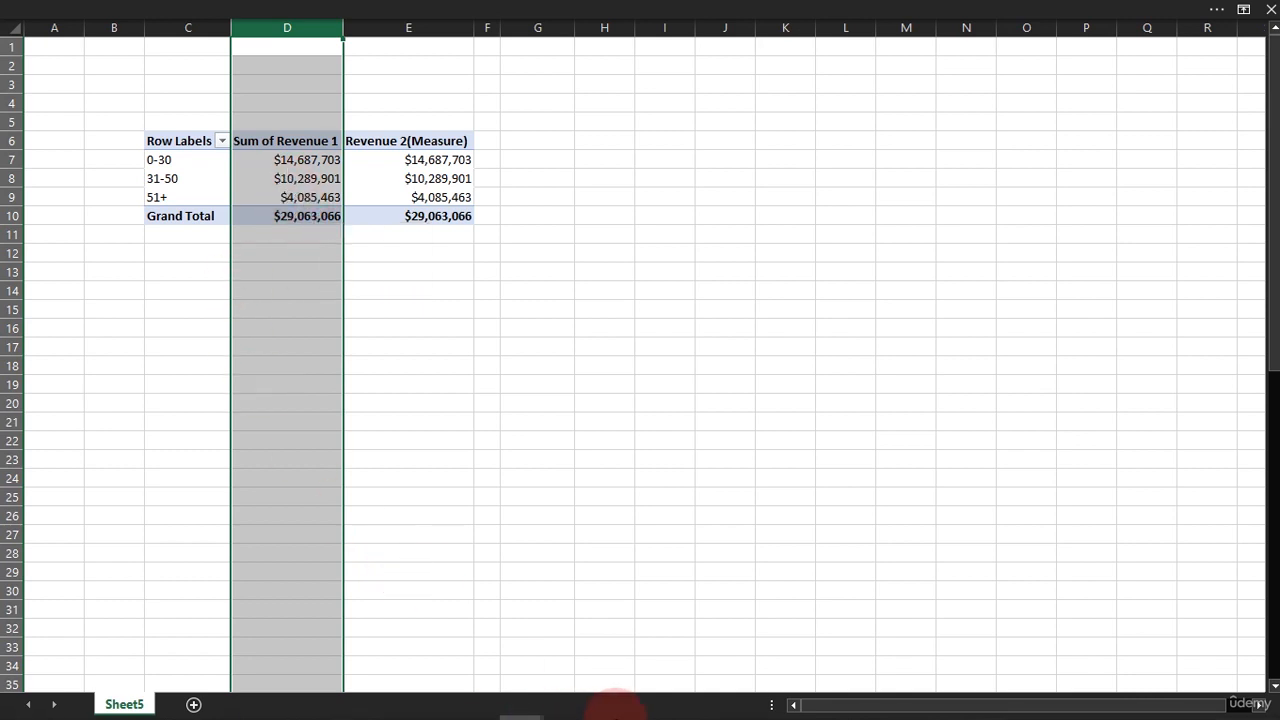
Switch to the Power Pivot window and permanently delete the Price calculated column from FactTable
{"action": "mouse_move", "coordinate": [585, 710]}
{"action": "mouse_move", "coordinate": [518, 702]}
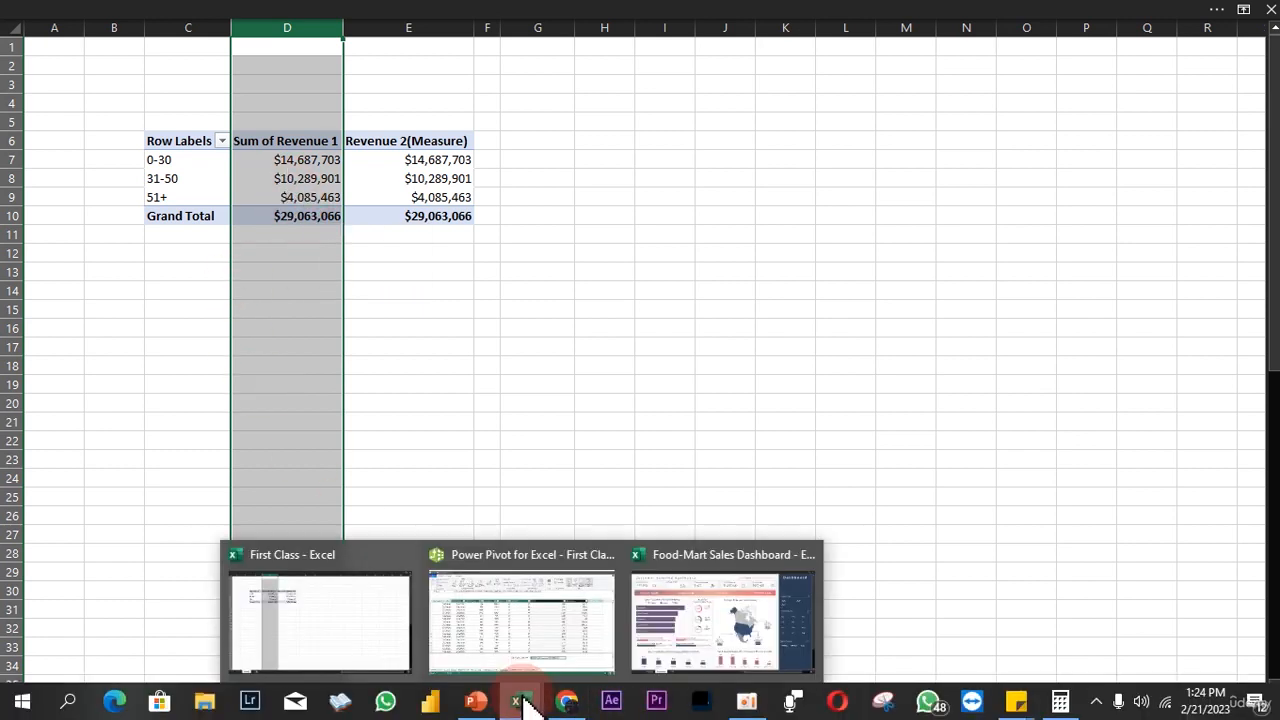
{"action": "left_click", "coordinate": [563, 617]}
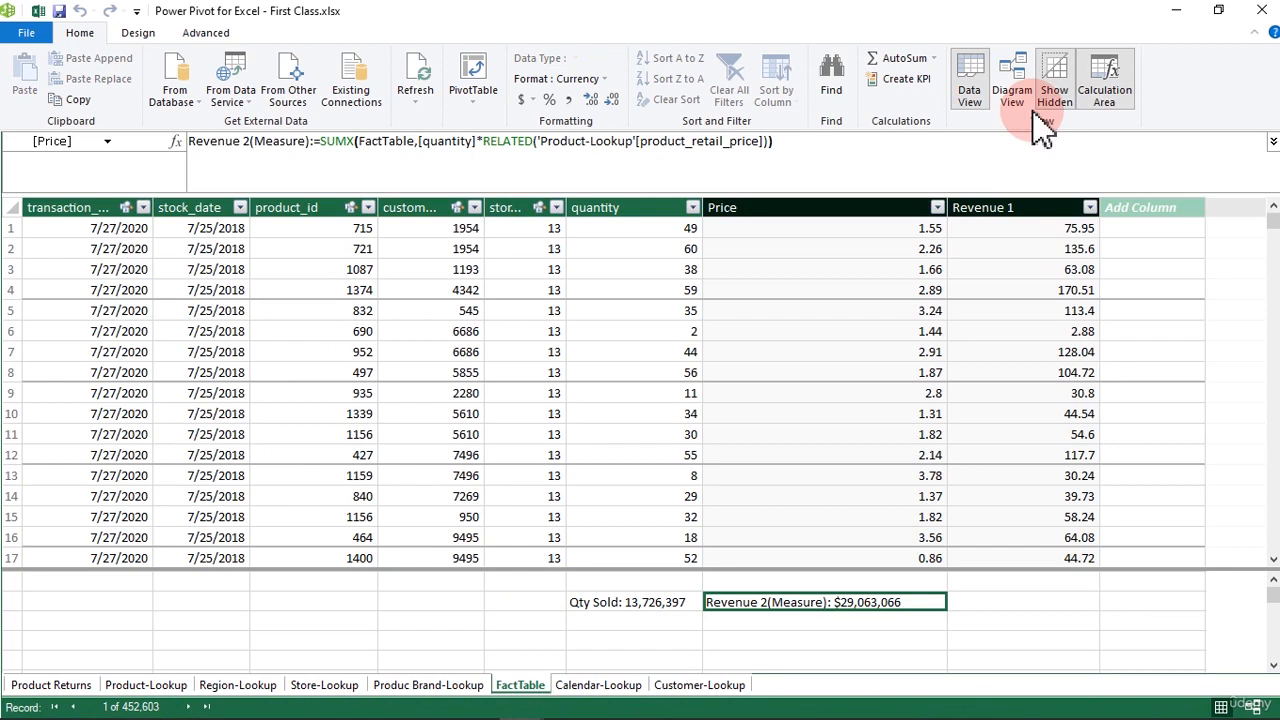
{"action": "left_click", "coordinate": [1025, 207]}
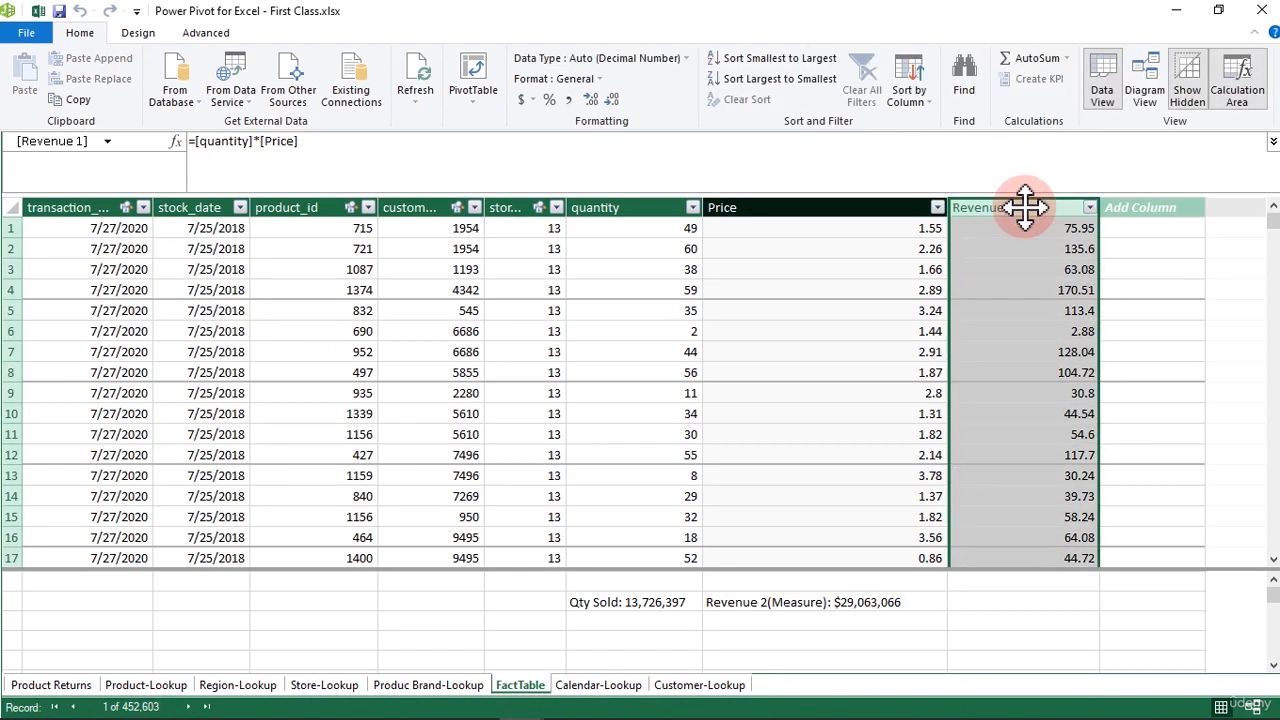
{"action": "left_click", "coordinate": [855, 203]}
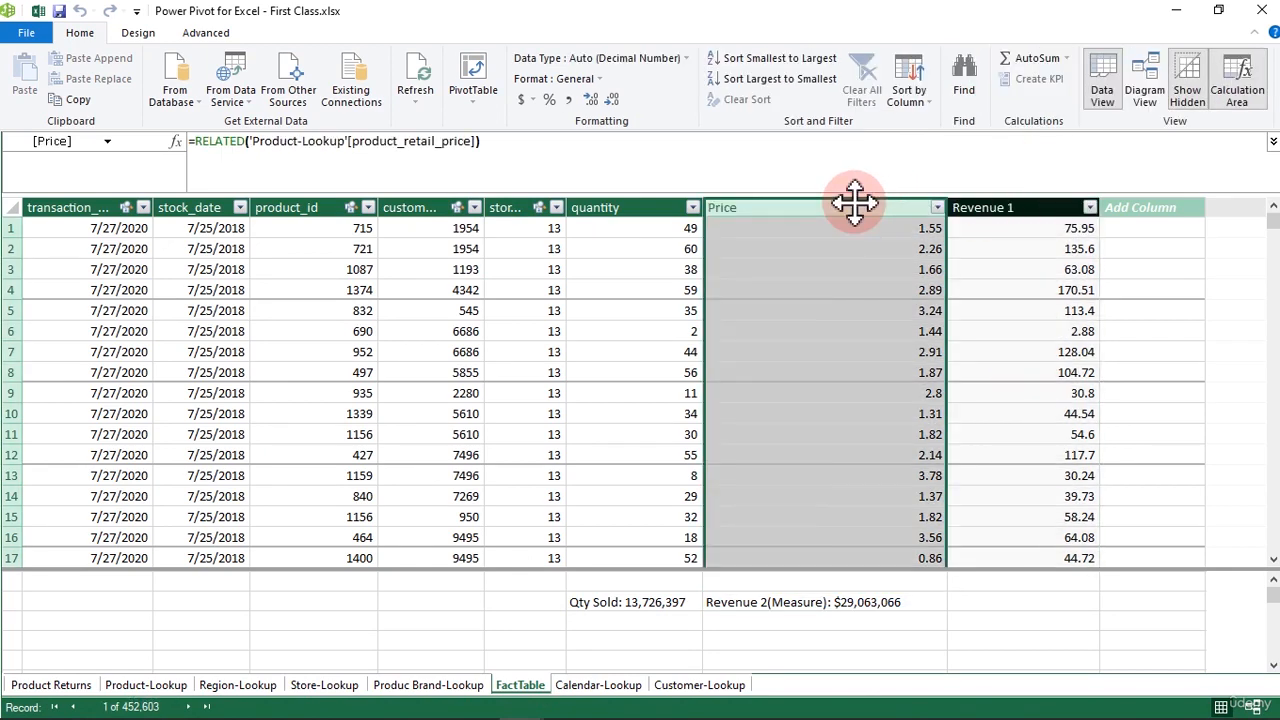
{"action": "right_click", "coordinate": [855, 203]}
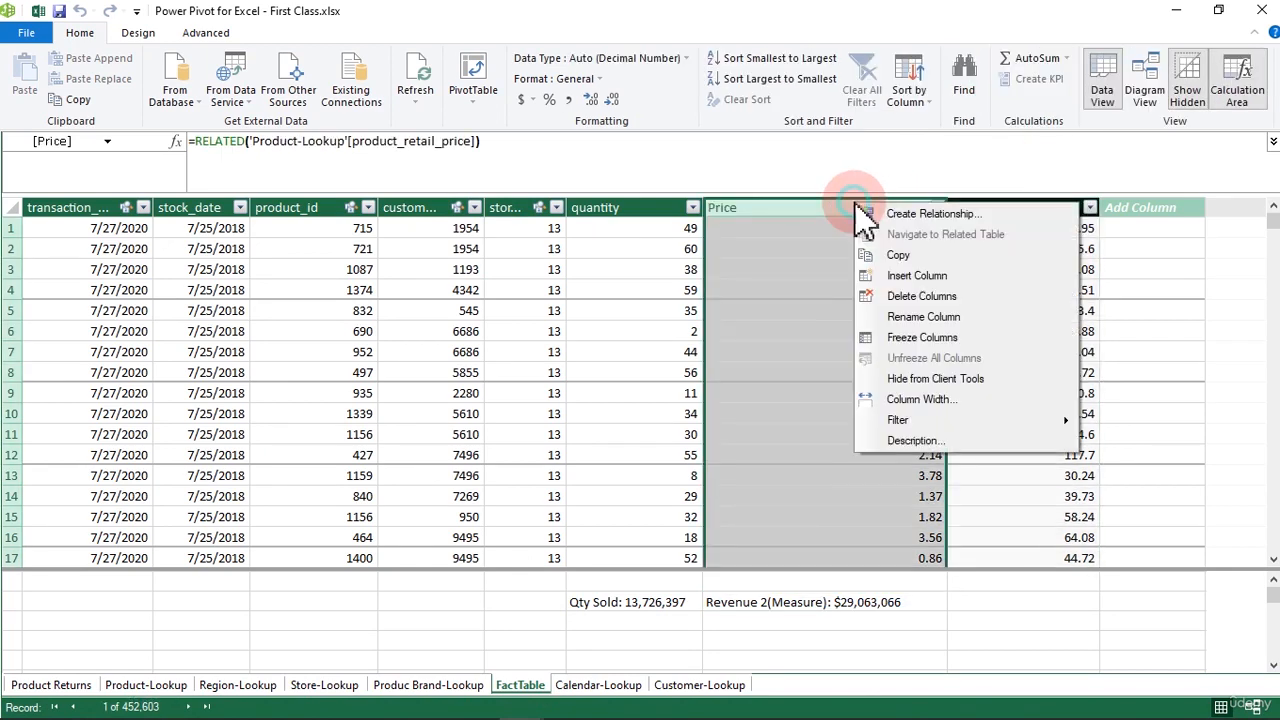
{"action": "left_click", "coordinate": [900, 296]}
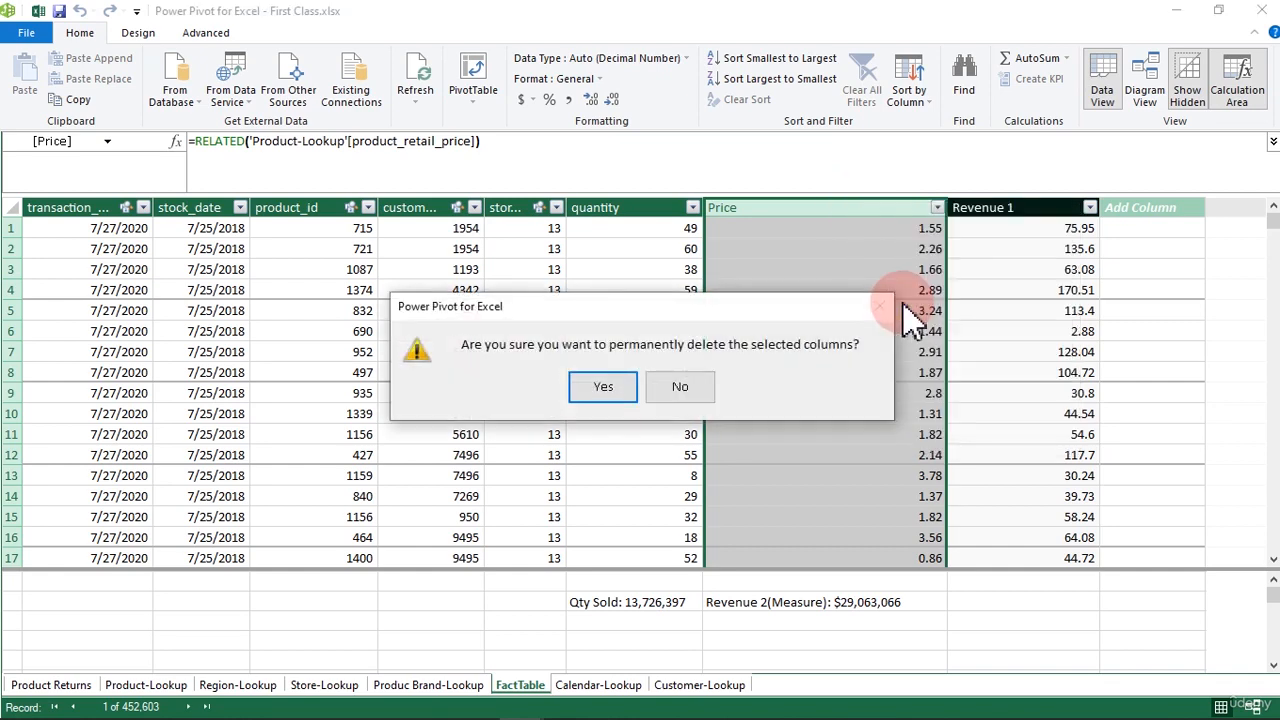
{"action": "left_click", "coordinate": [625, 389]}
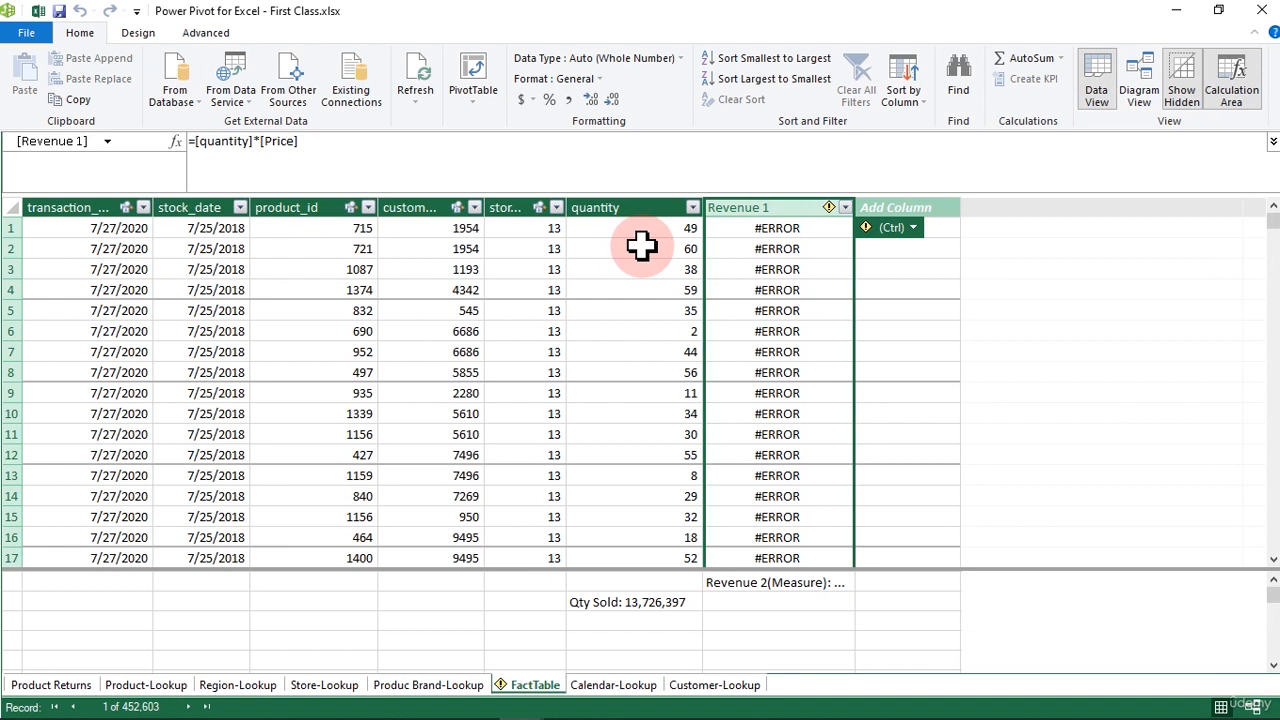
Permanently delete the Revenue 1 calculated column from FactTable
{"action": "right_click", "coordinate": [765, 212]}
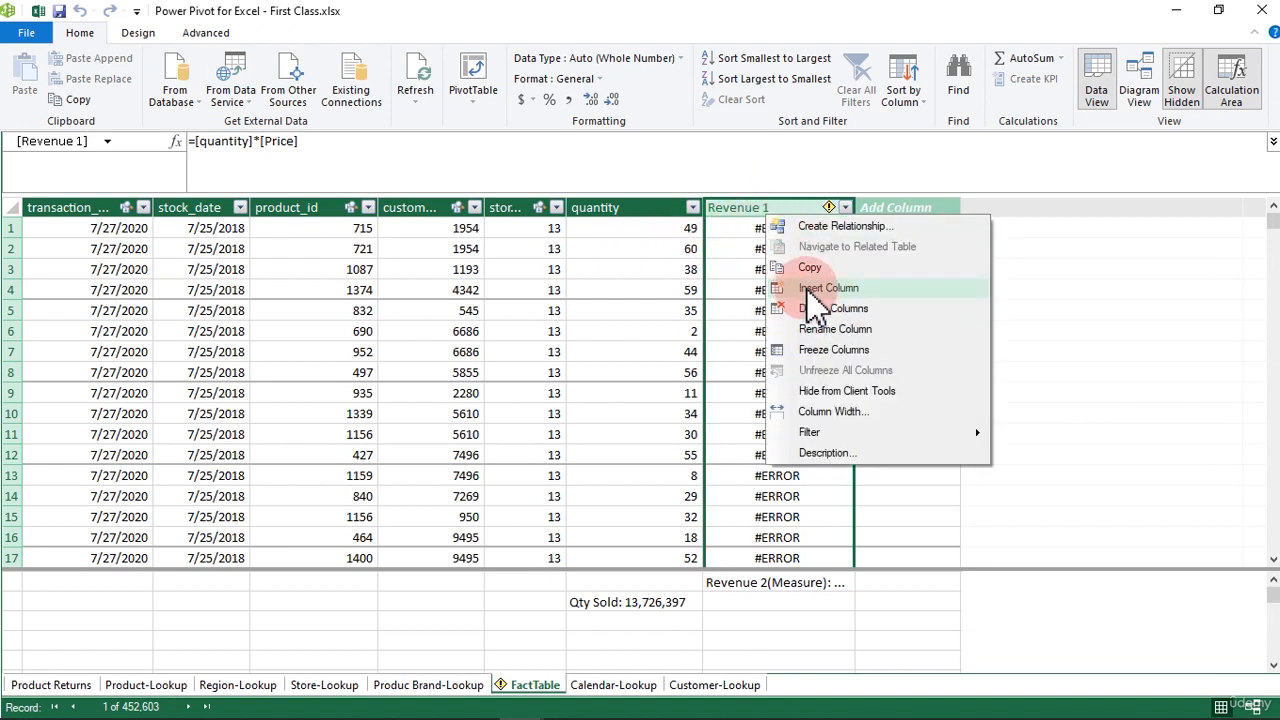
{"action": "left_click", "coordinate": [830, 308]}
{"action": "left_click", "coordinate": [605, 390]}
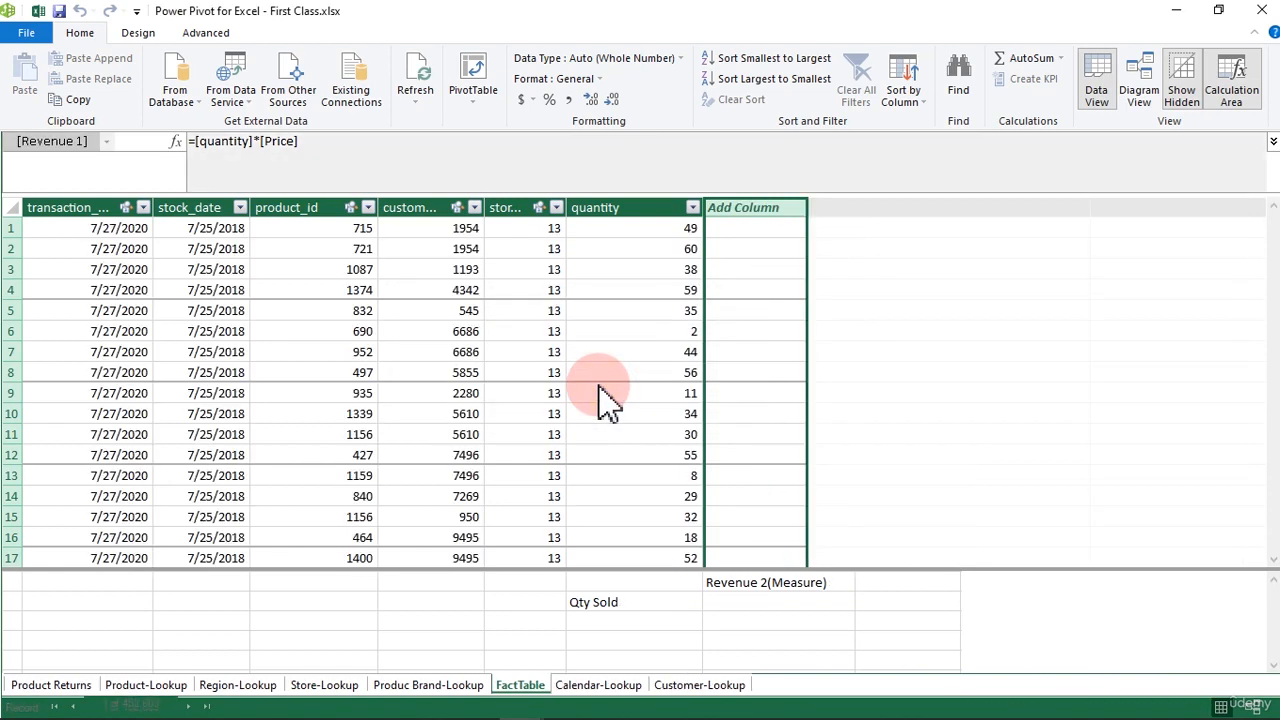
Select Revenue 2(Measure) below Qty Sold and widen the quantity column enough to fit the measure's full text
{"action": "left_click", "coordinate": [656, 622]}
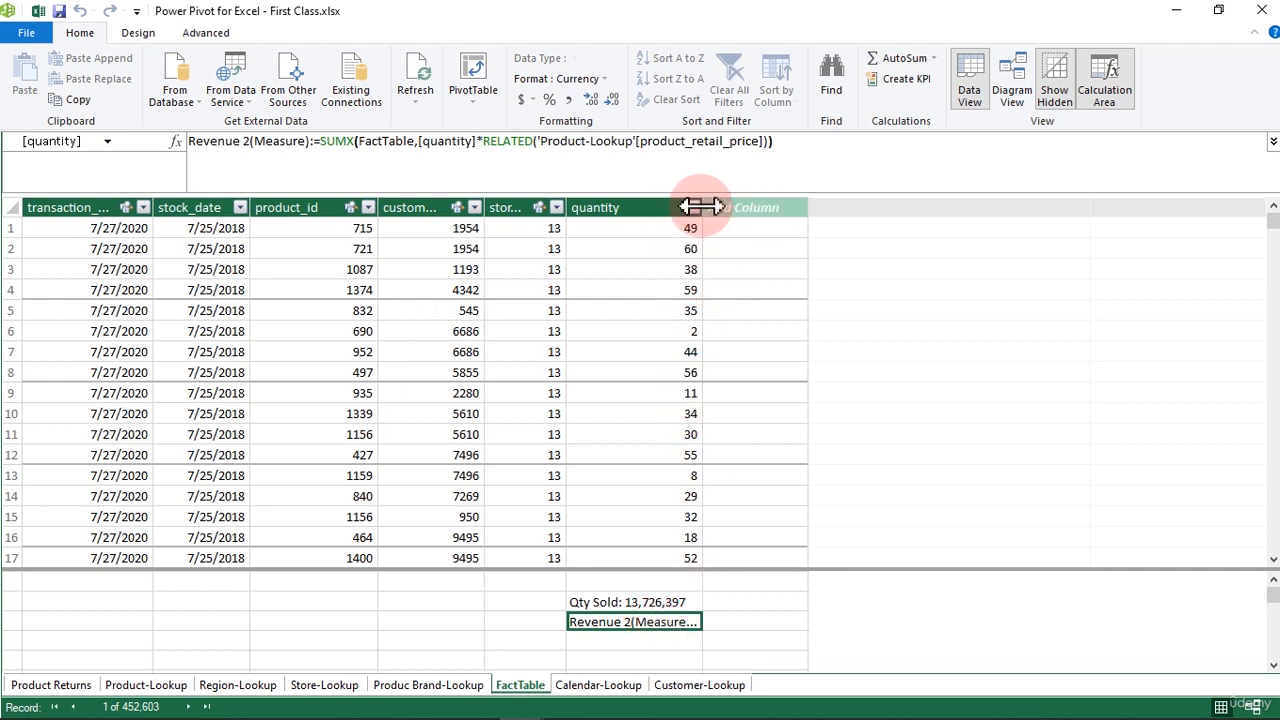
{"action": "left_click_drag", "start_coordinate": [704, 205], "coordinate": [794, 207]}
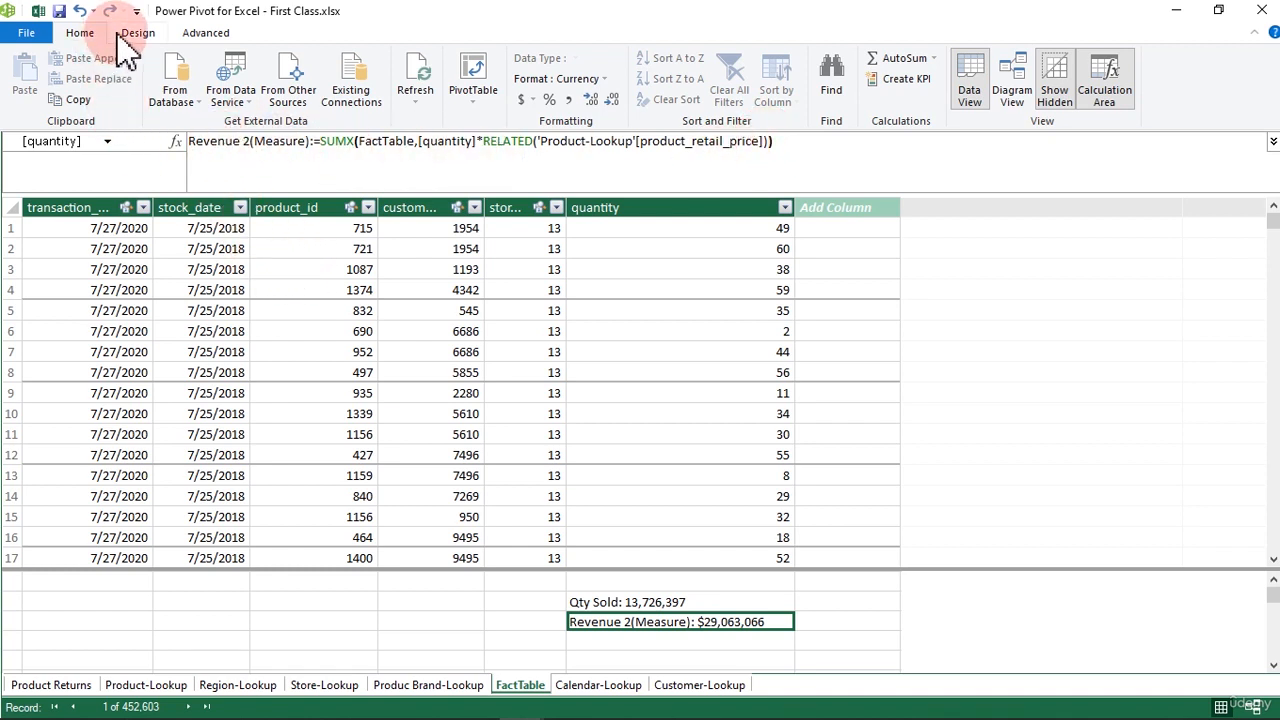
{"action": "left_click", "coordinate": [607, 642]}
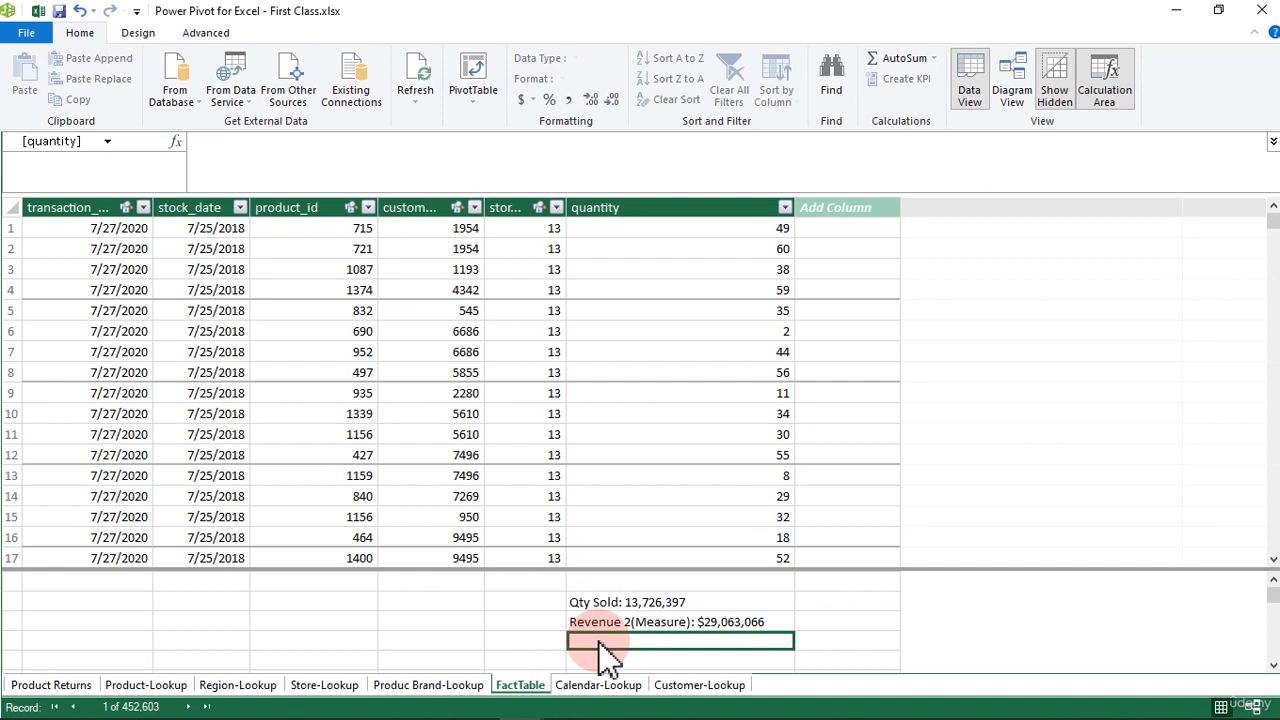
Return to the Excel workbook and check the Revenue 2(Measure) values by age bucket in the PivotTable
{"action": "left_click", "coordinate": [36, 13]}
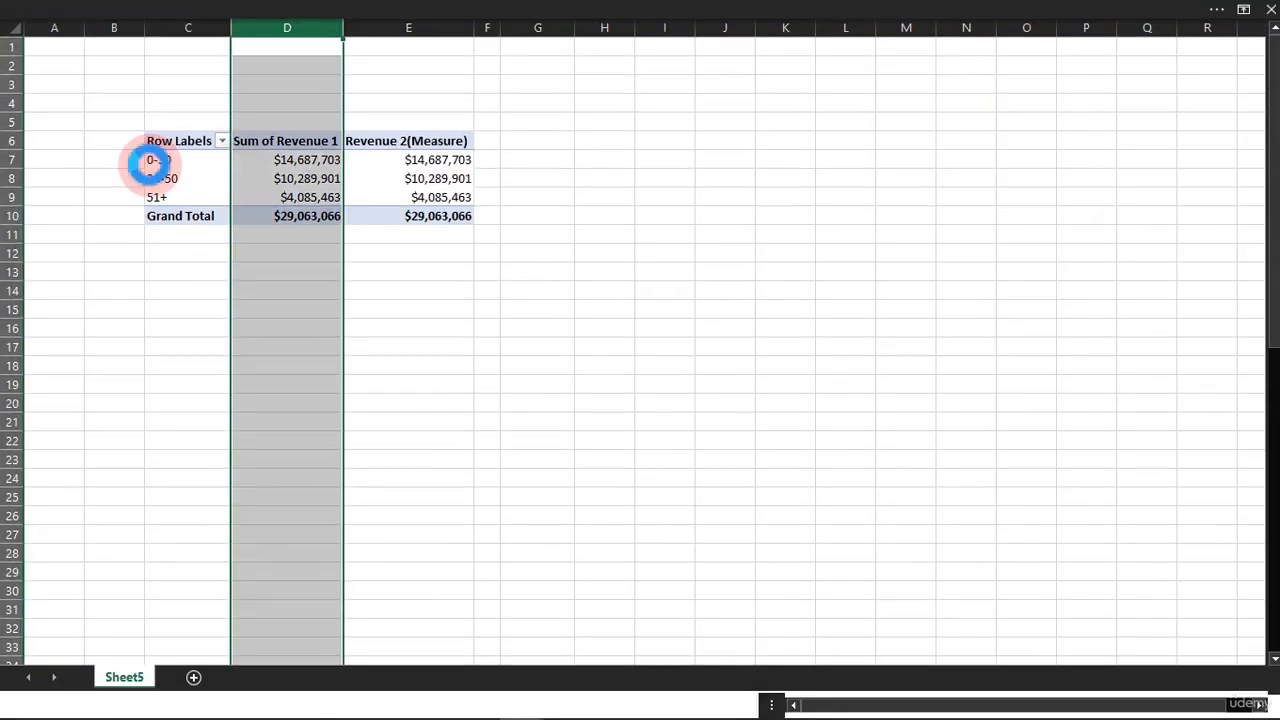
{"action": "left_click", "coordinate": [294, 179]}
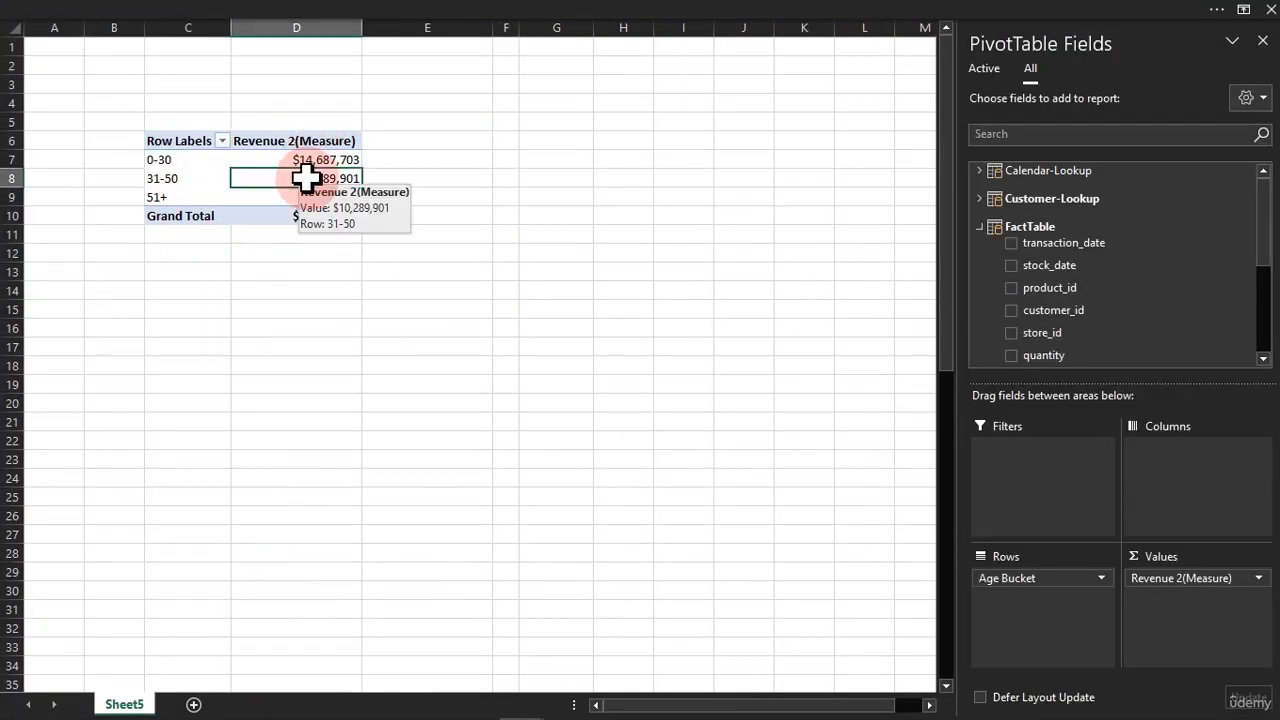
{"action": "left_click", "coordinate": [300, 287]}
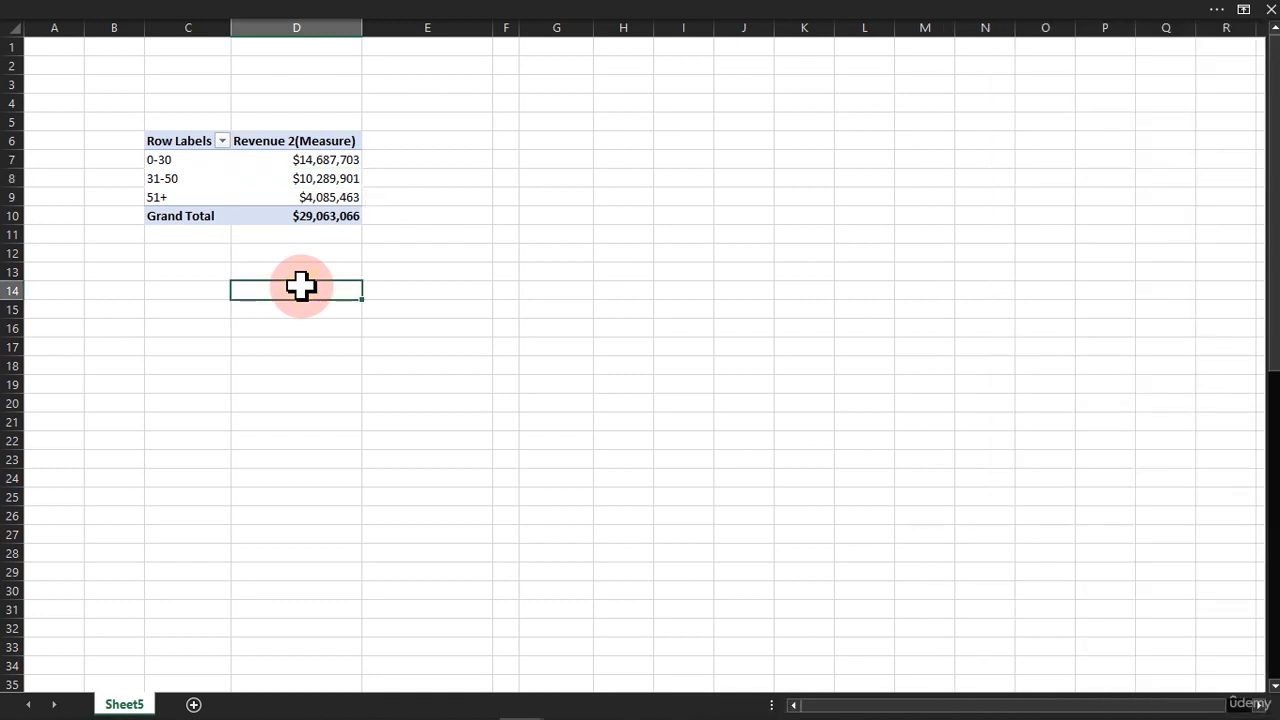